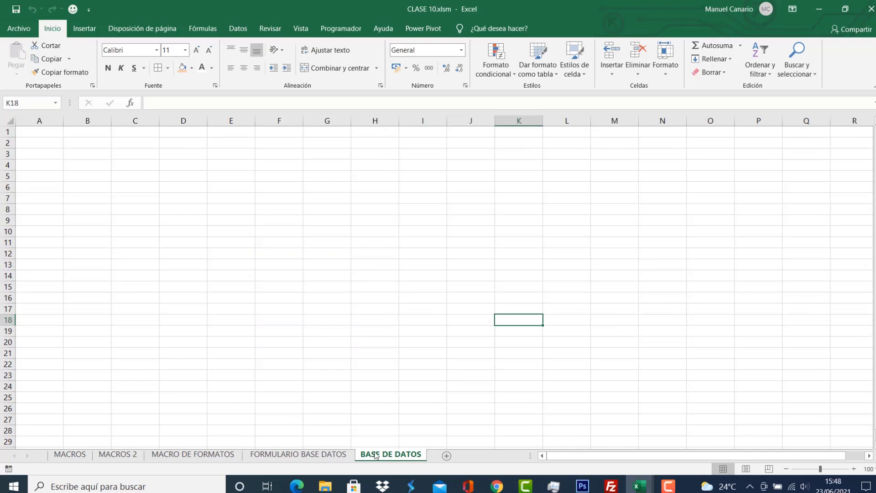
On the FORMULARIO BASE DATOS sheet, check the widths of columns D–G and select I4:L23.
click(317, 453)
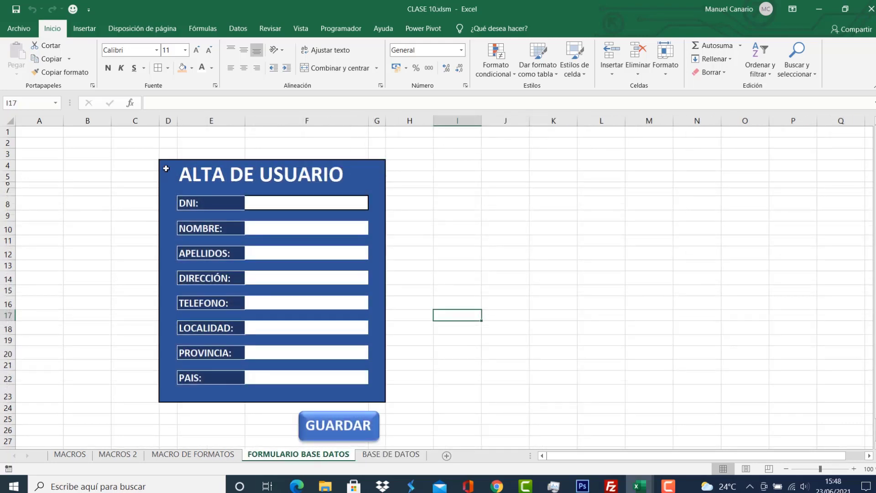
drag(166, 168, 319, 393)
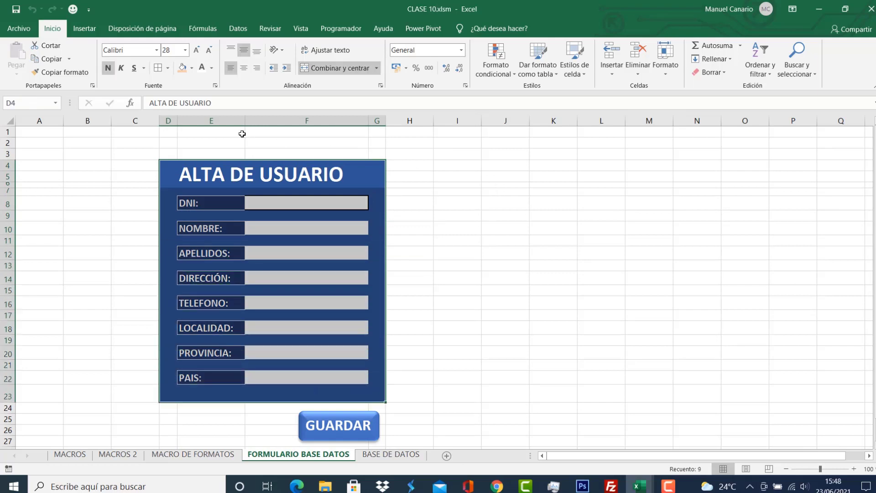
click(168, 121)
click(206, 121)
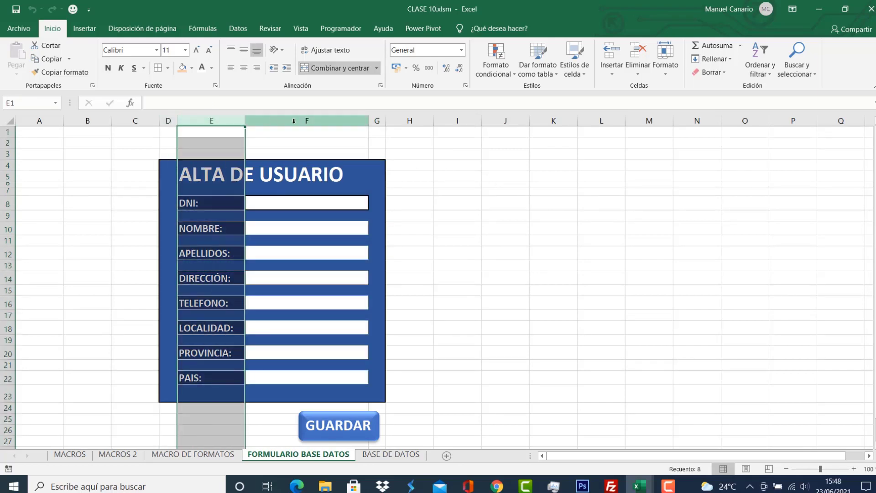
click(306, 120)
click(376, 120)
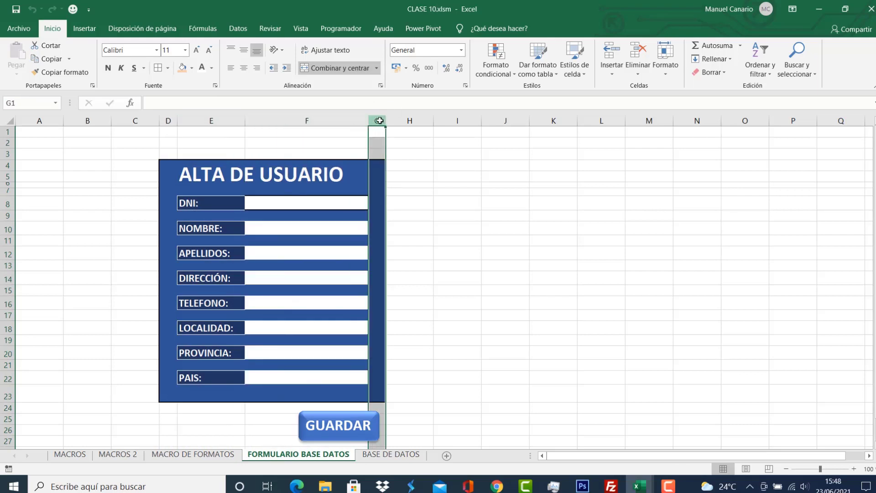
drag(458, 165, 613, 397)
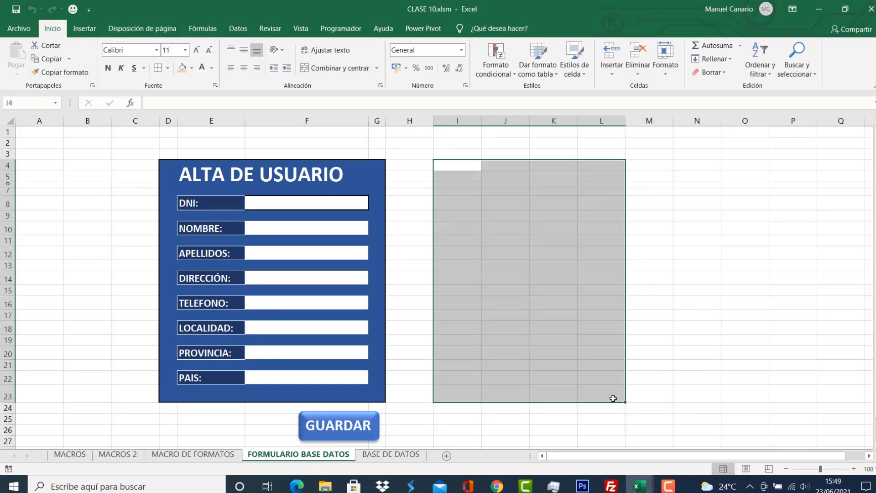
Give I4:L23 a thick outside border and narrow column I to 40 pixels.
click(168, 68)
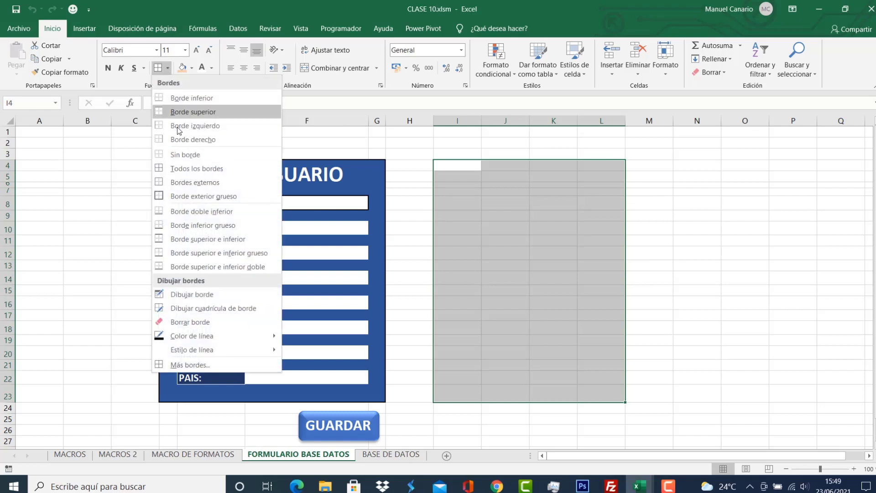
click(176, 195)
click(574, 273)
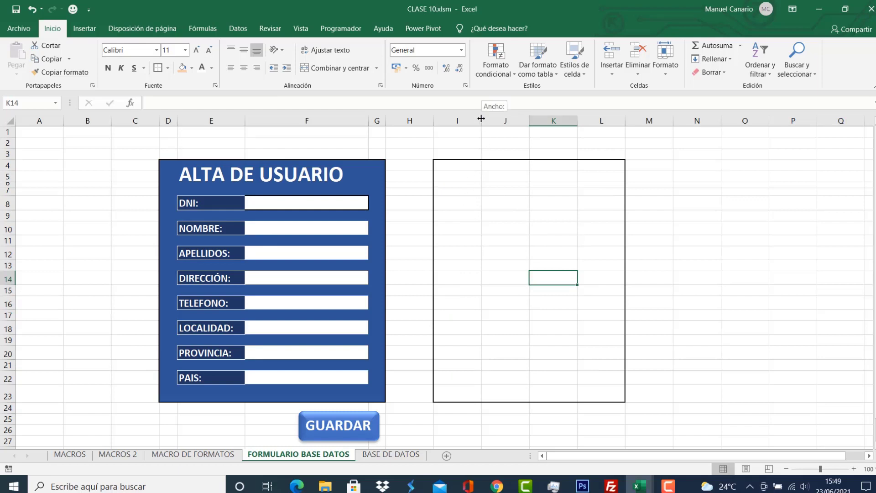
drag(481, 124, 451, 122)
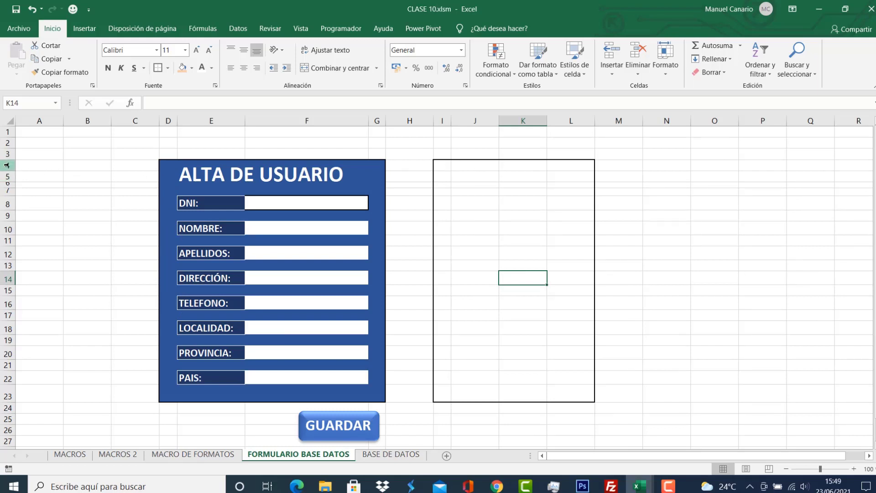
drag(7, 165, 10, 186)
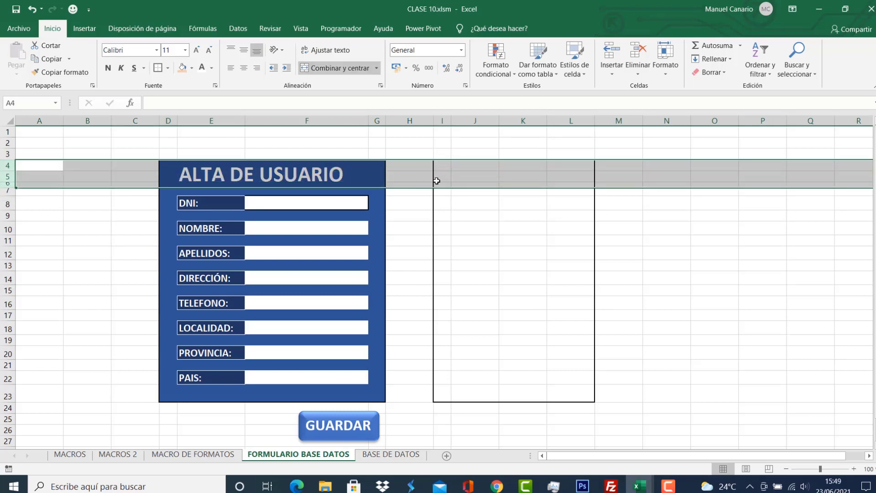
Merge I4:L6 into one centred header cell.
click(487, 178)
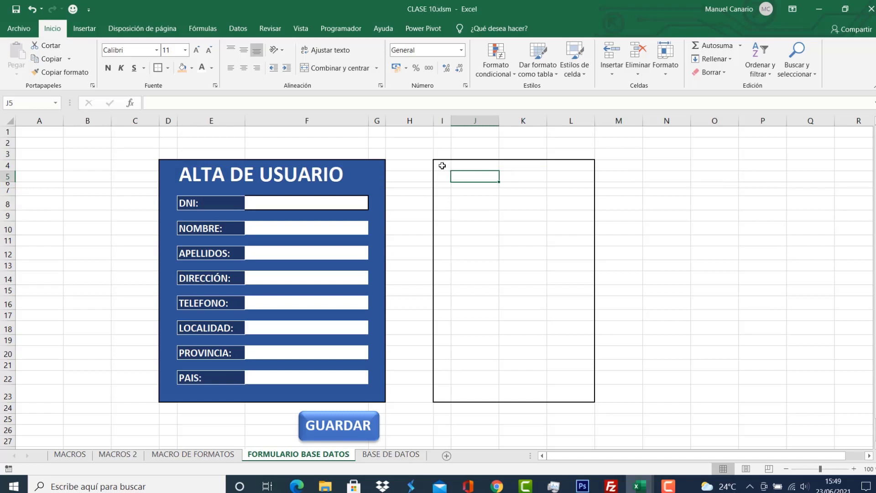
drag(445, 165, 553, 184)
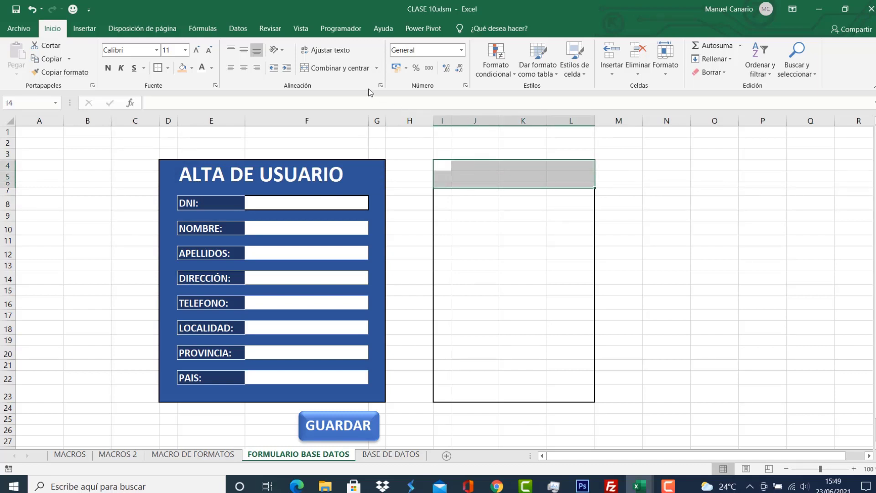
click(336, 68)
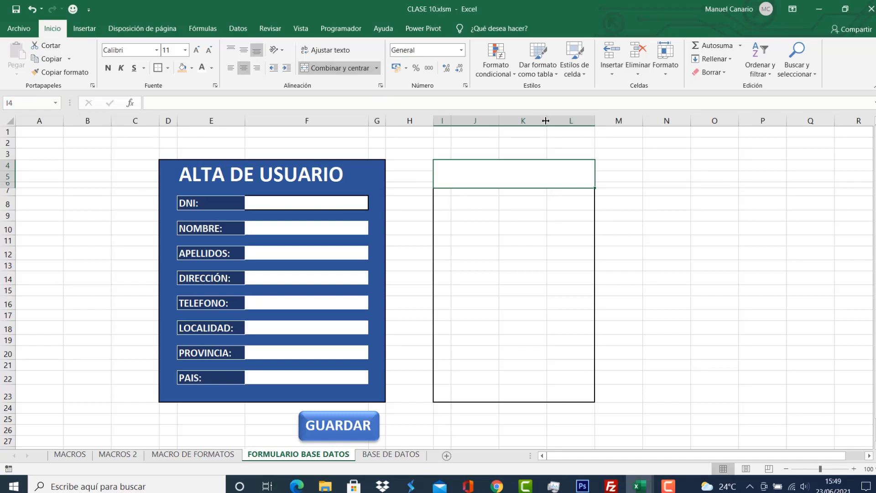
Widen column K to 237 pixels and narrow column L slightly.
drag(547, 120, 608, 122)
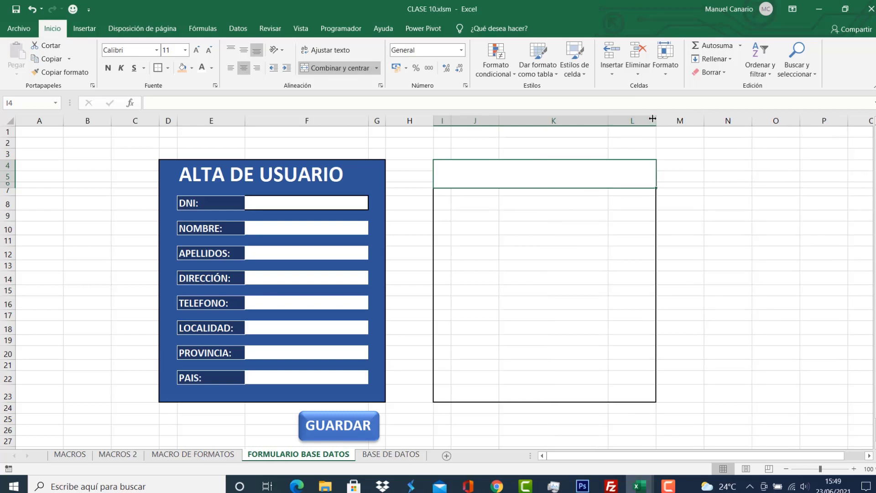
drag(656, 120, 624, 121)
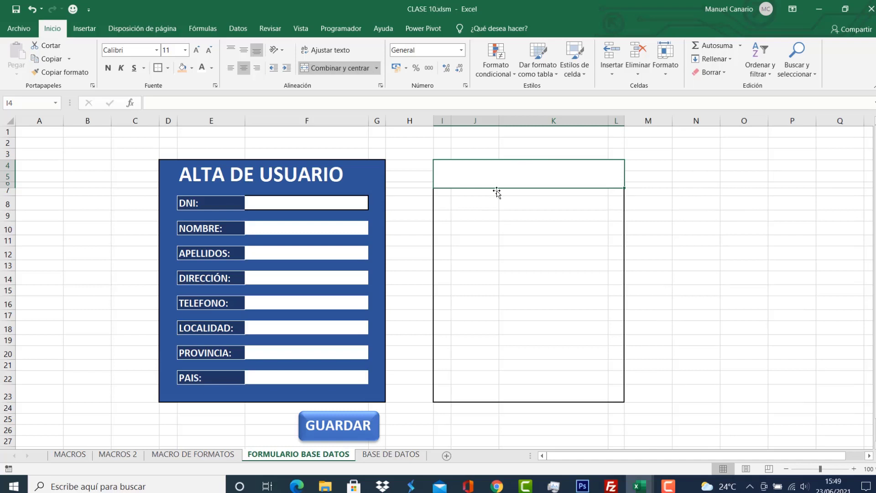
click(478, 201)
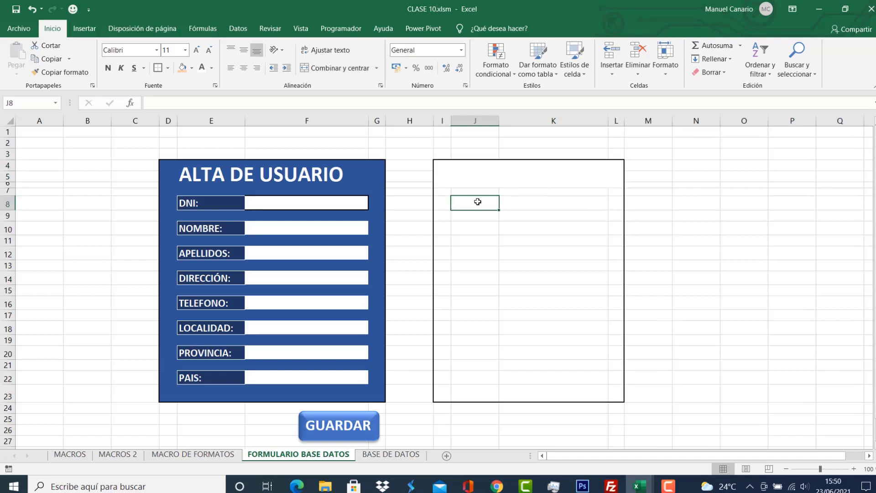
Enter the labels DNI:, NOMBRE:, APELLIDOS: and DIRECCIÓN: in J8, J10, J12 and J14.
text(DNI:)
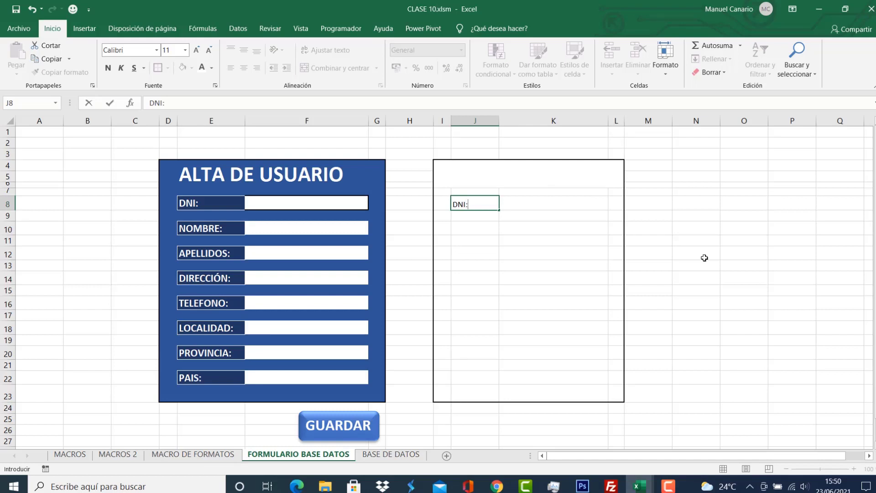
key(Return)
key(Return)
text(NOMB)
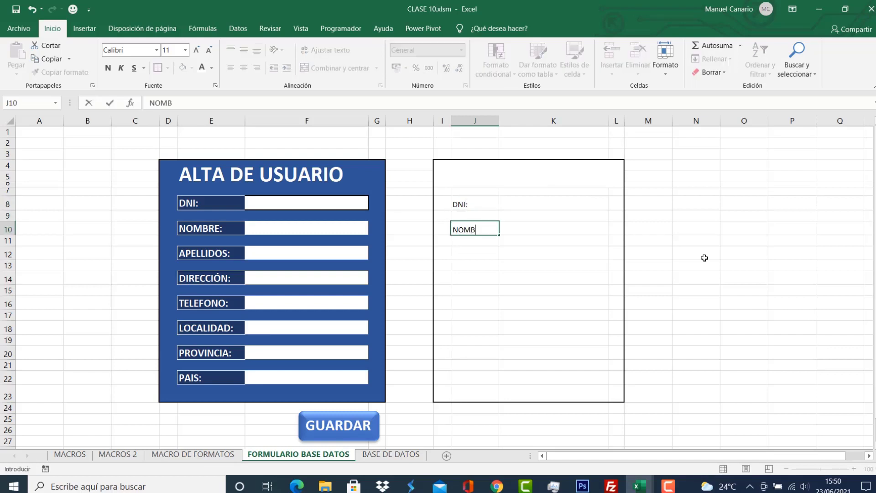
key(Return)
key(Return)
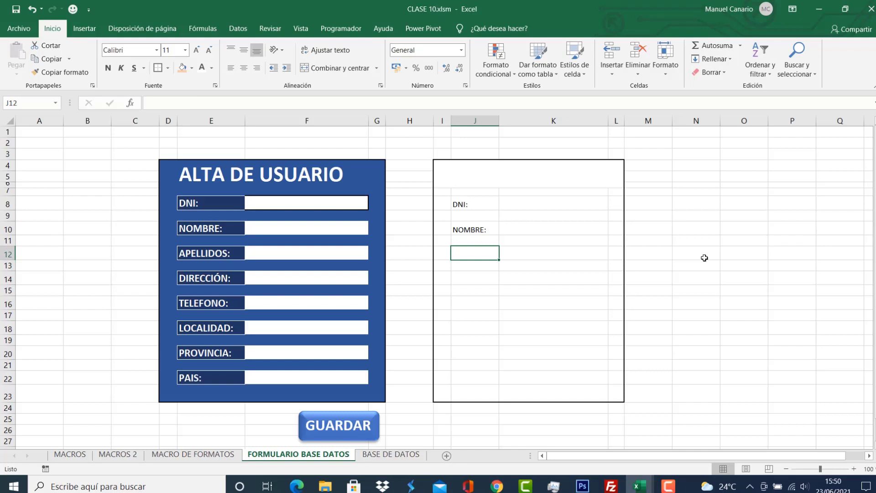
text(APELLIDOS)
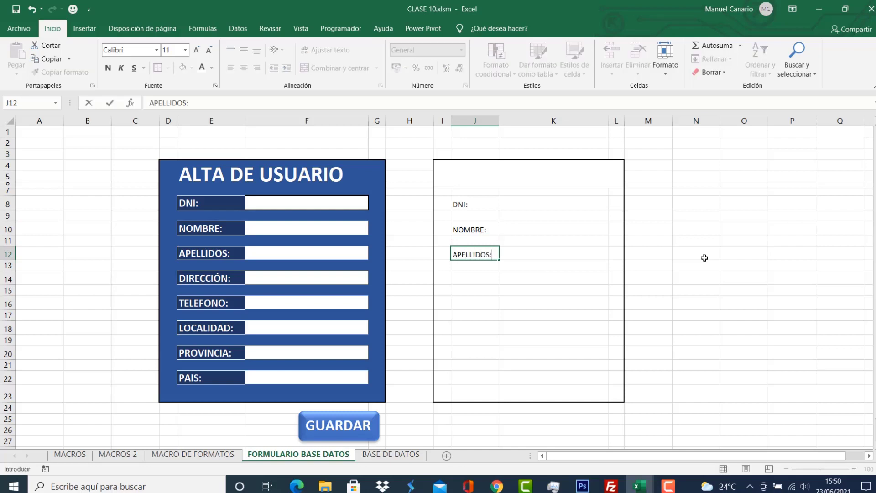
text(:)
key(Return)
key(Return)
text(DIRECCIÓN)
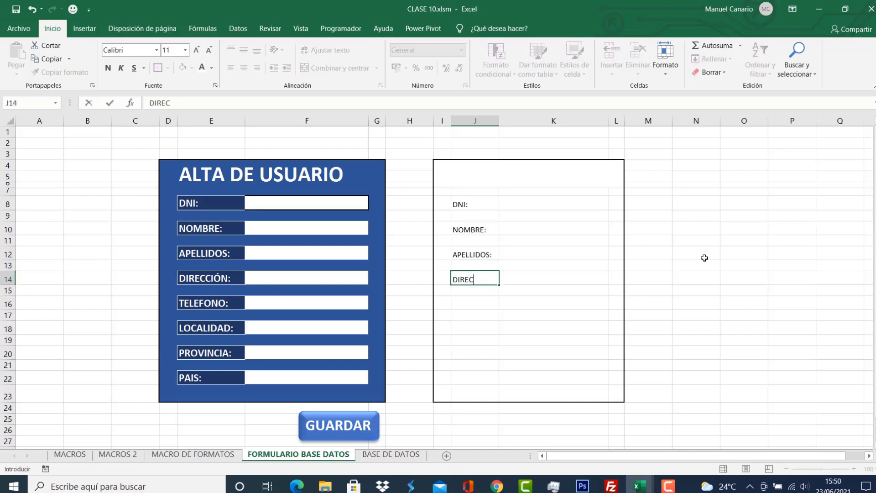
key(Return)
key(Return)
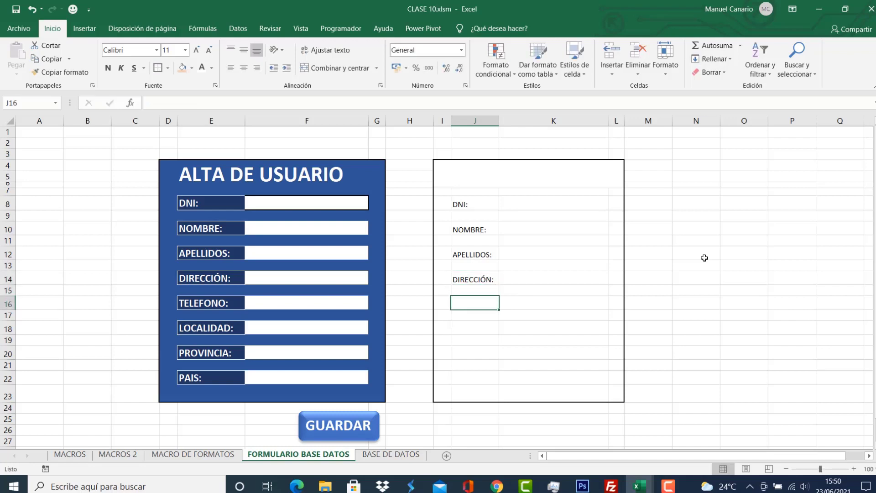
Enter the labels TELEFONO:, LOCALIDAD:, PROVINCIA: and PAIS: in J16 through J22.
text(TELEF)
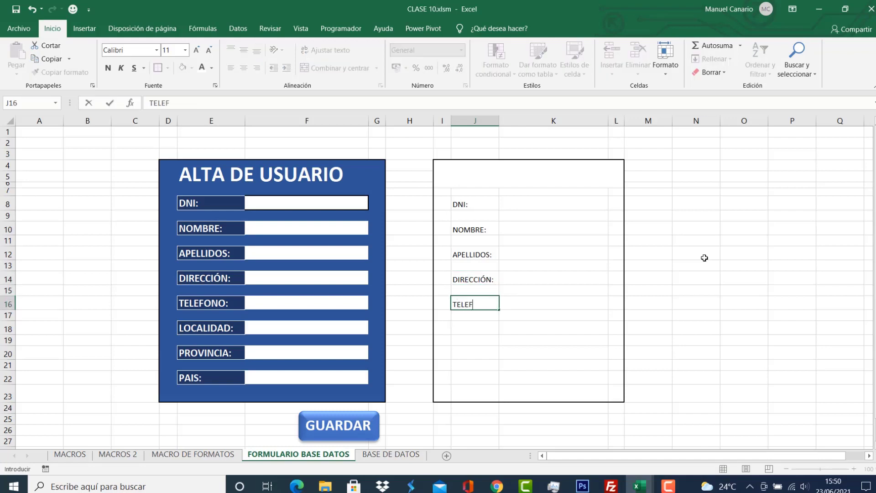
text(ONO)
key(BackSpace)
key(BackSpace)
key(BackSpace)
key(BackSpace)
text(FONO)
key(Return)
key(Return)
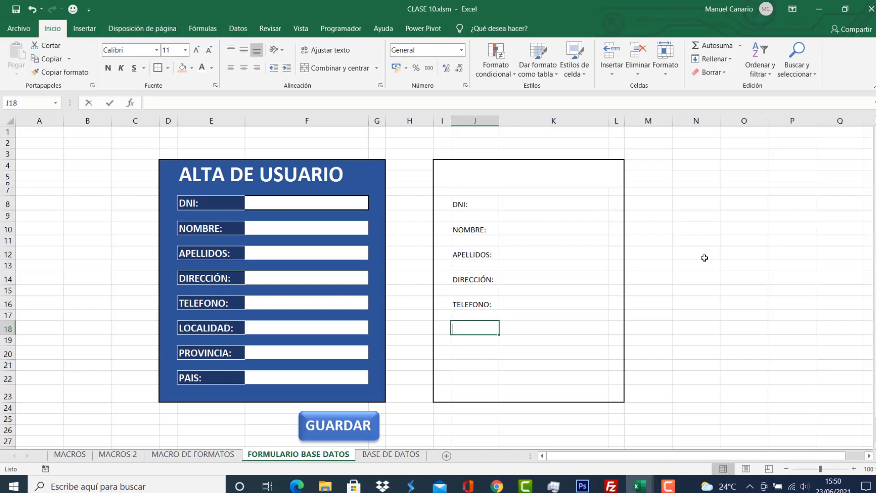
text(LOCALIDAD)
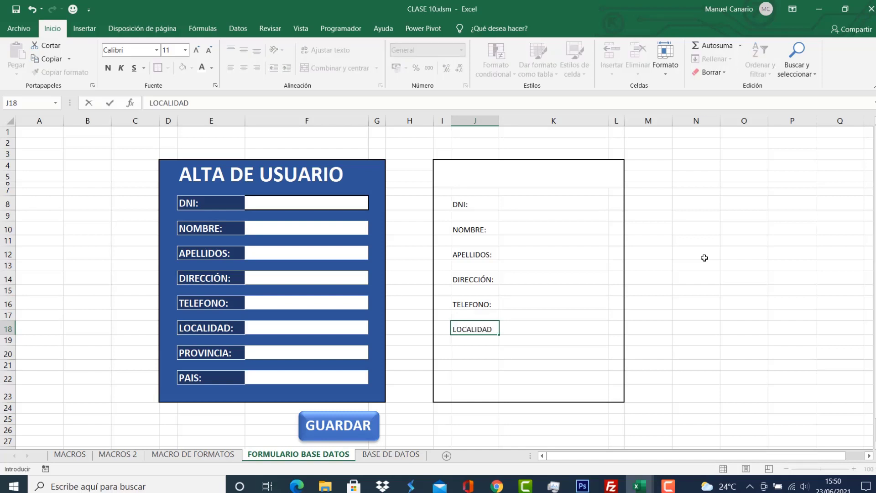
text(:)
key(Return)
key(Return)
text(P)
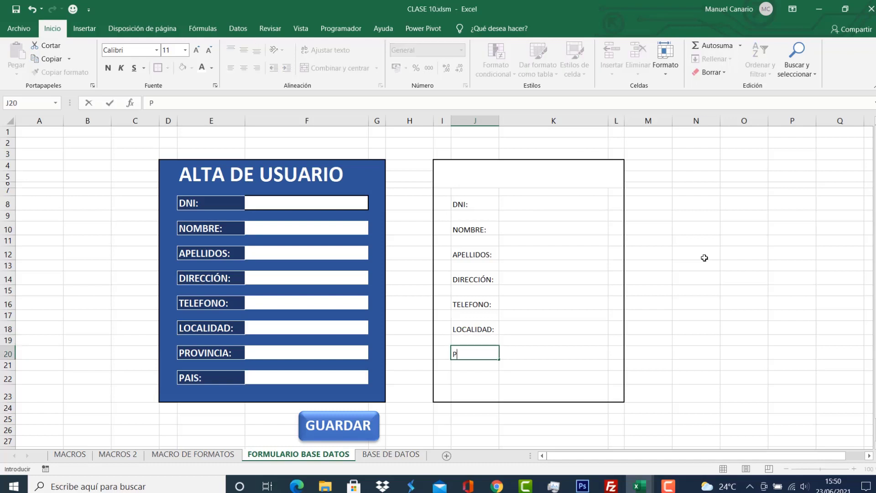
text(ROVINCIA:)
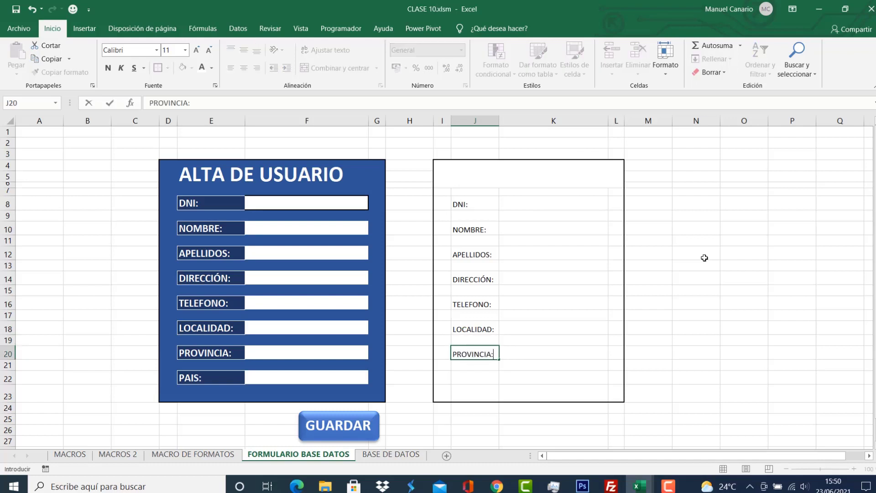
key(Return)
key(Return)
text(PAIS:)
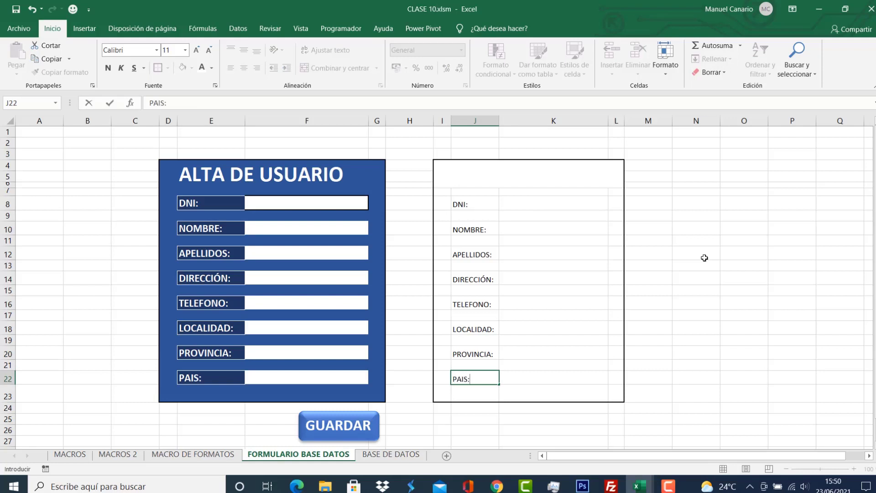
Fill the eight label cells J8 through J22 dark blue.
click(576, 277)
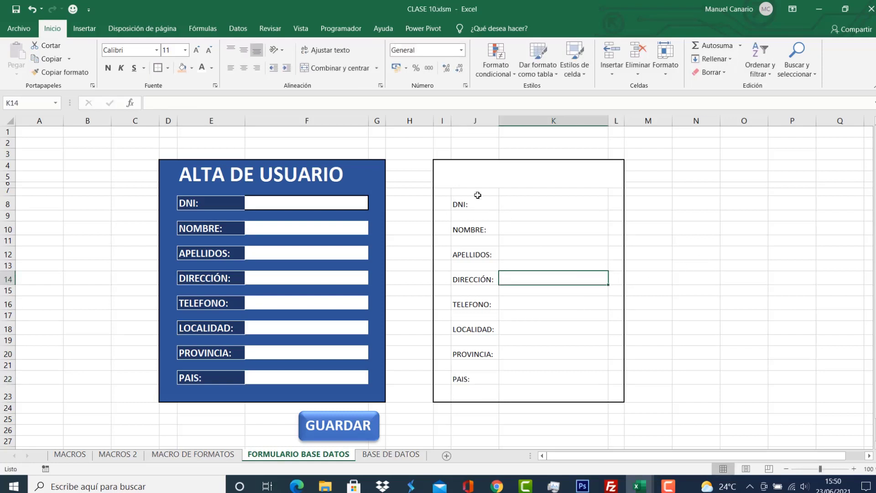
click(464, 207)
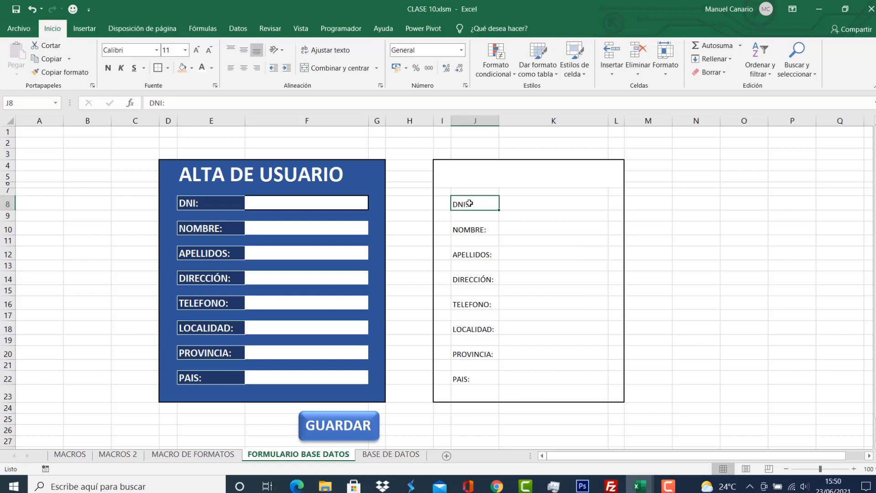
ctrl+click(473, 228)
ctrl+click(470, 253)
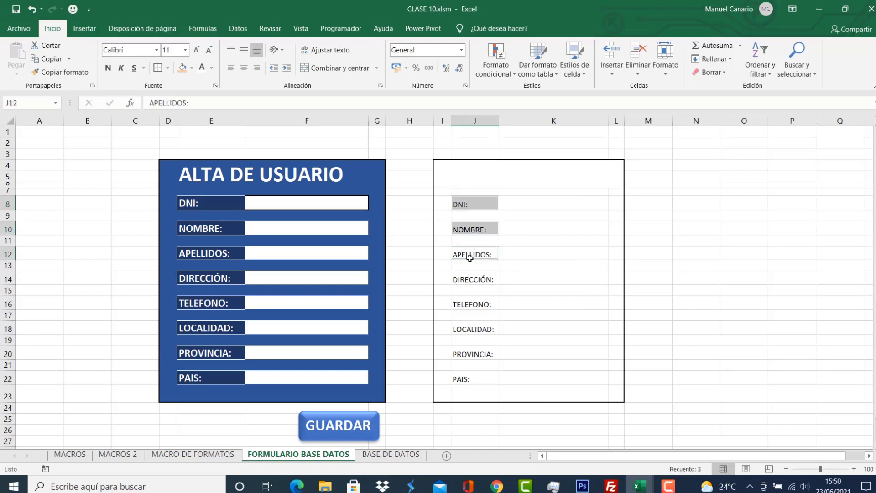
ctrl+click(470, 279)
ctrl+click(471, 304)
ctrl+click(474, 329)
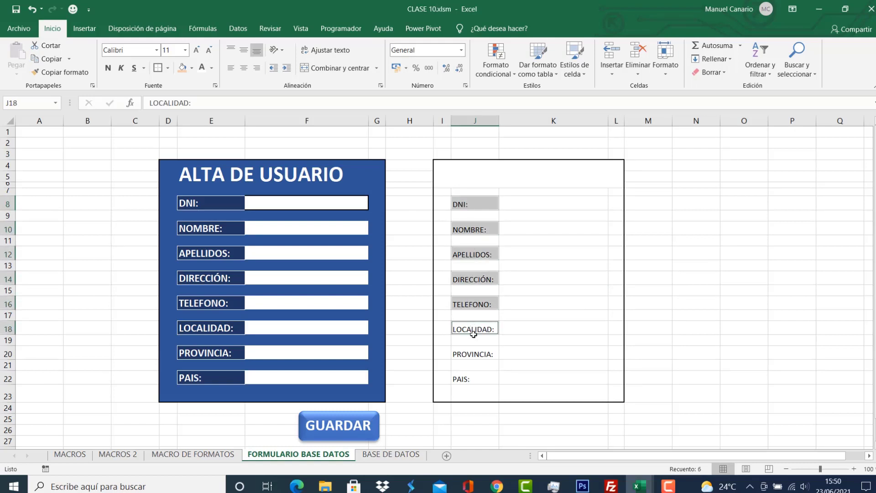
ctrl+click(477, 353)
ctrl+click(469, 377)
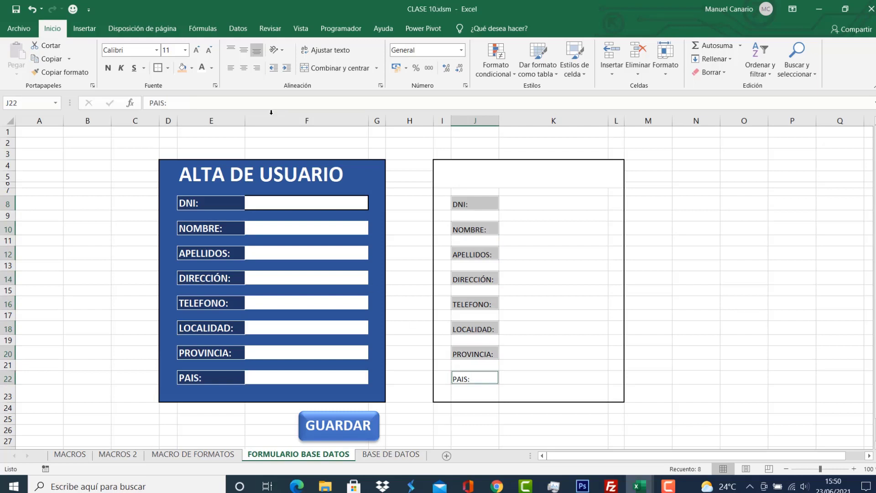
click(191, 72)
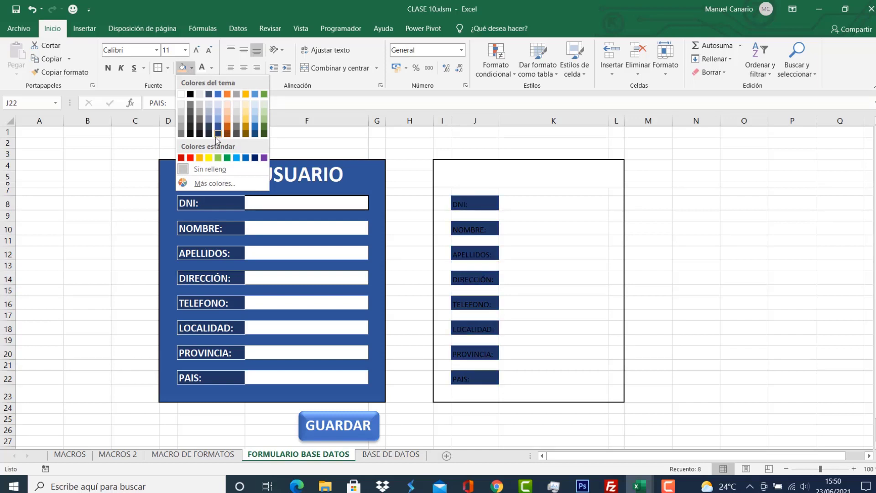
click(216, 137)
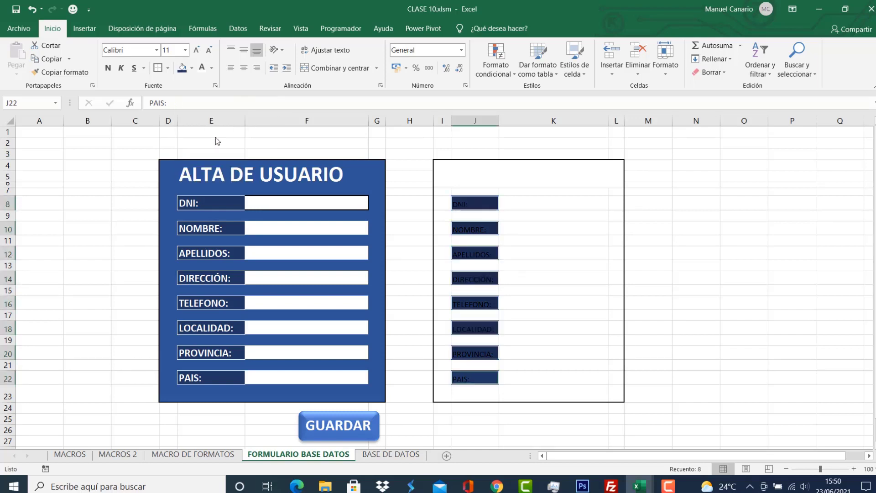
Make the labels bold white 14-point text and widen column J to show them.
click(211, 69)
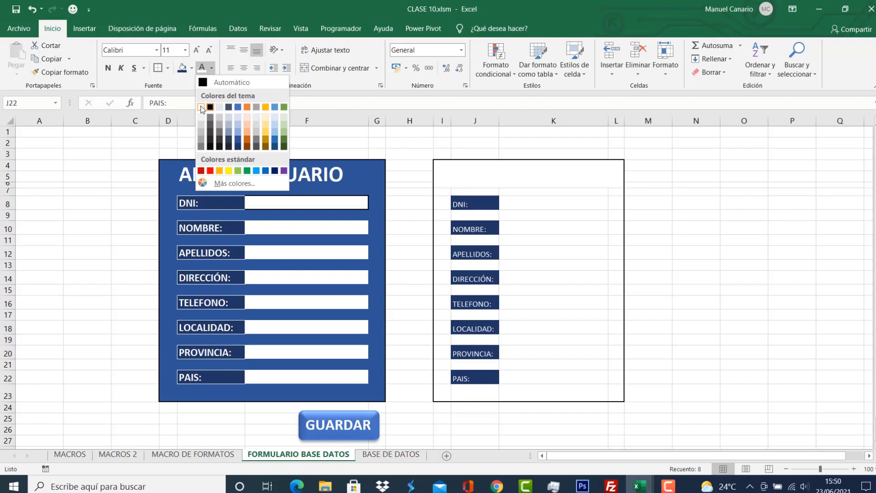
click(201, 107)
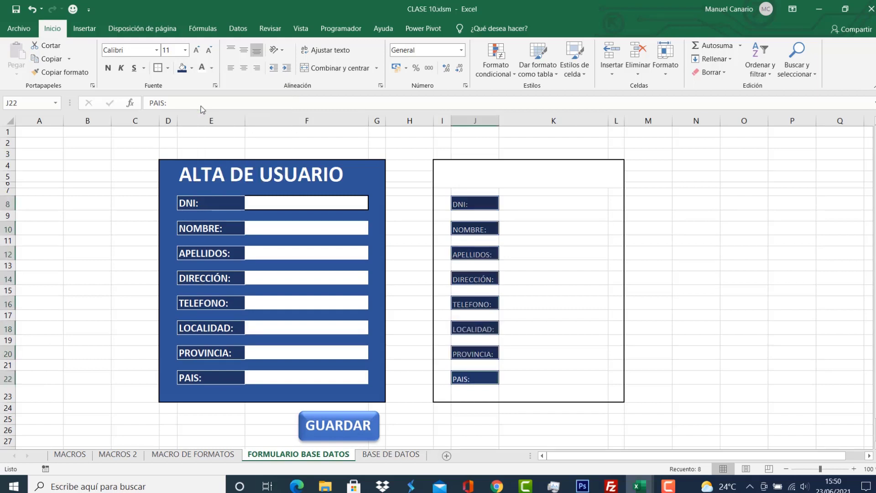
click(108, 69)
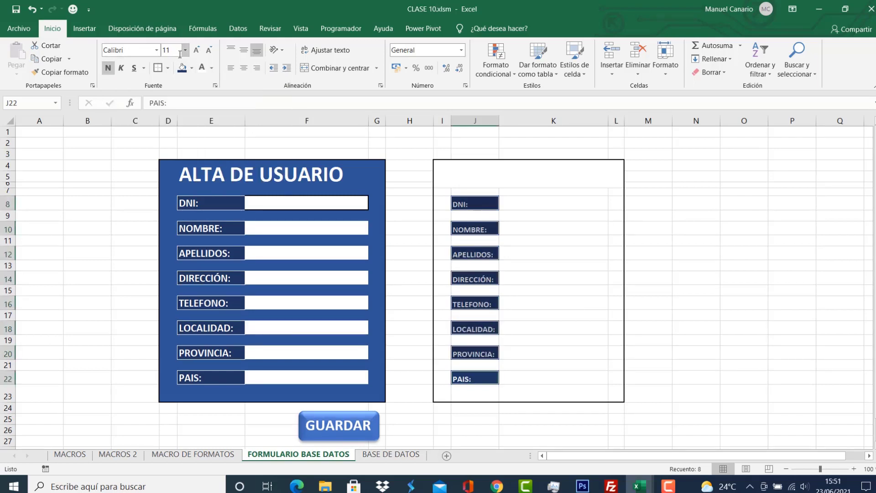
click(197, 51)
click(196, 50)
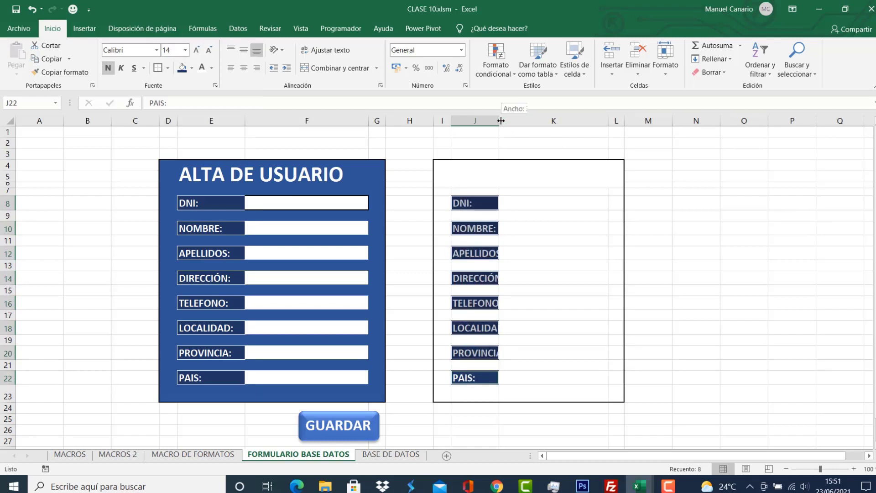
drag(502, 120, 531, 126)
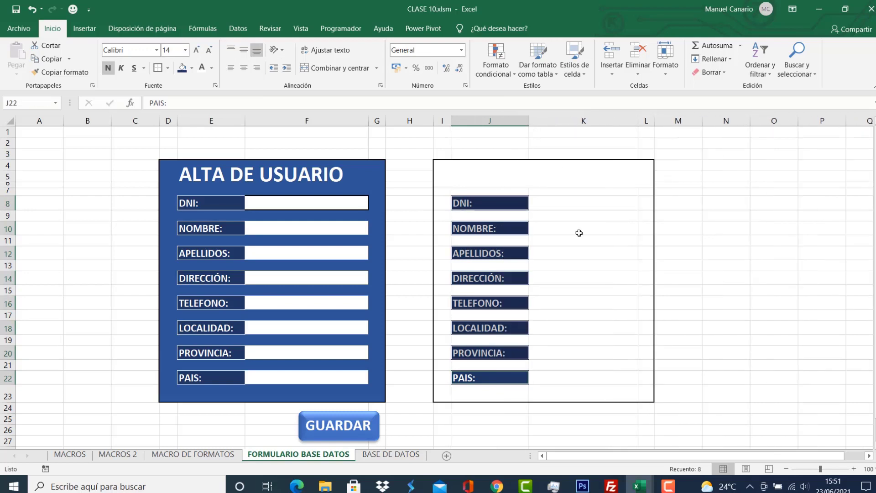
click(592, 303)
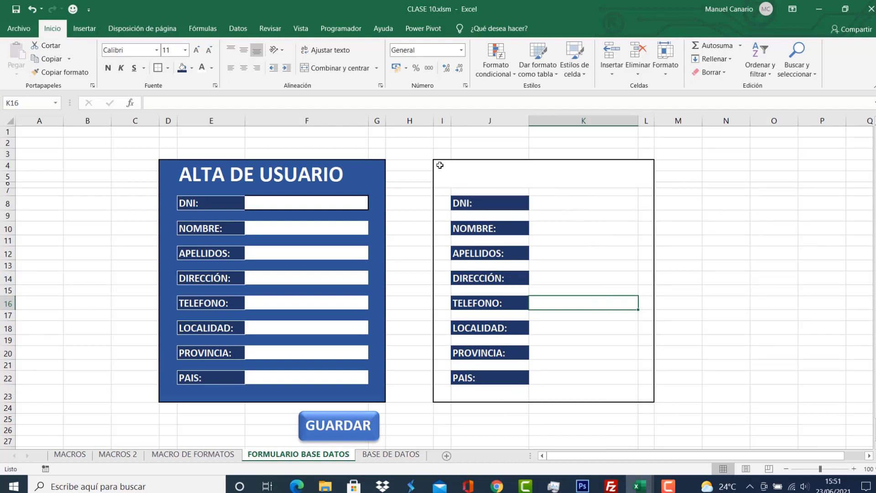
Select I4:L23 while leaving out the eight label cells J8 through J22.
mouse_move(440, 165)
mouse_down()
mouse_move(552, 233)
mouse_move(590, 395)
mouse_up()
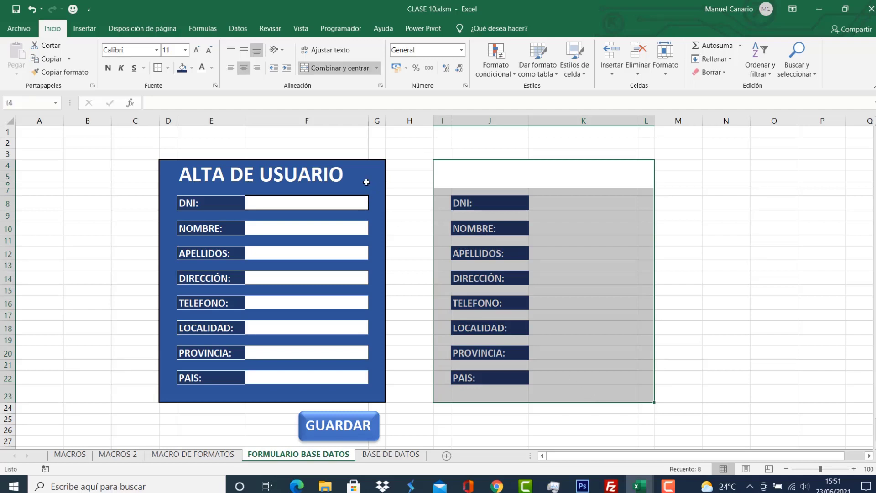
ctrl+click(507, 204)
ctrl+click(498, 228)
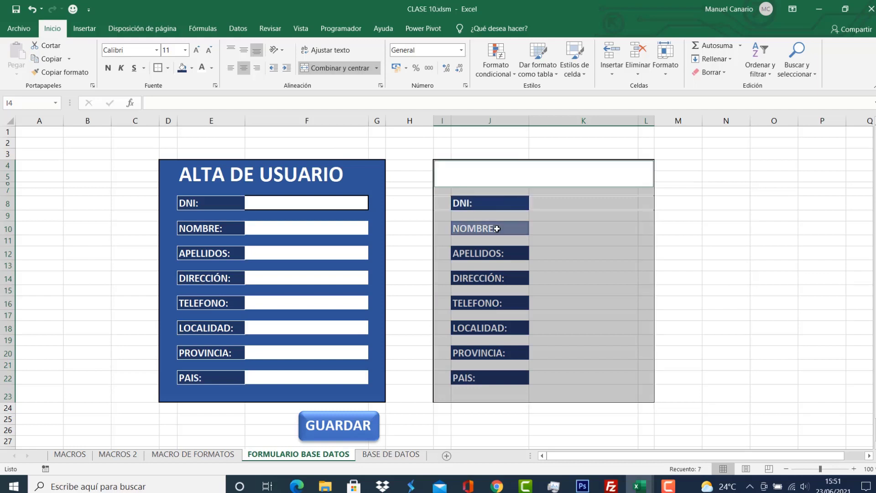
ctrl+click(496, 255)
ctrl+click(498, 278)
ctrl+click(500, 303)
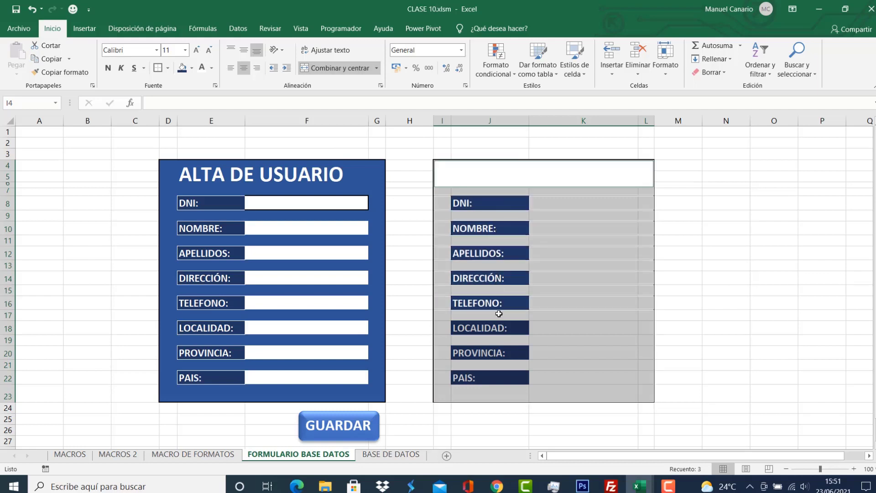
ctrl+click(499, 329)
ctrl+click(500, 354)
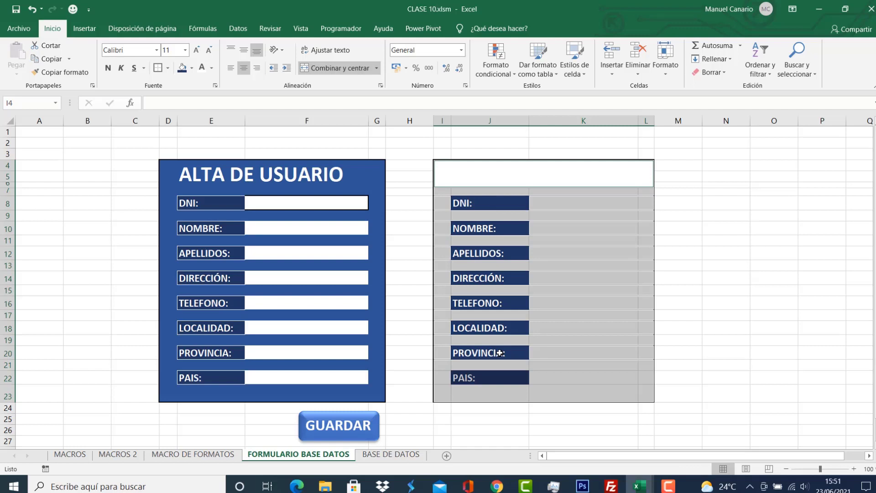
ctrl+click(502, 380)
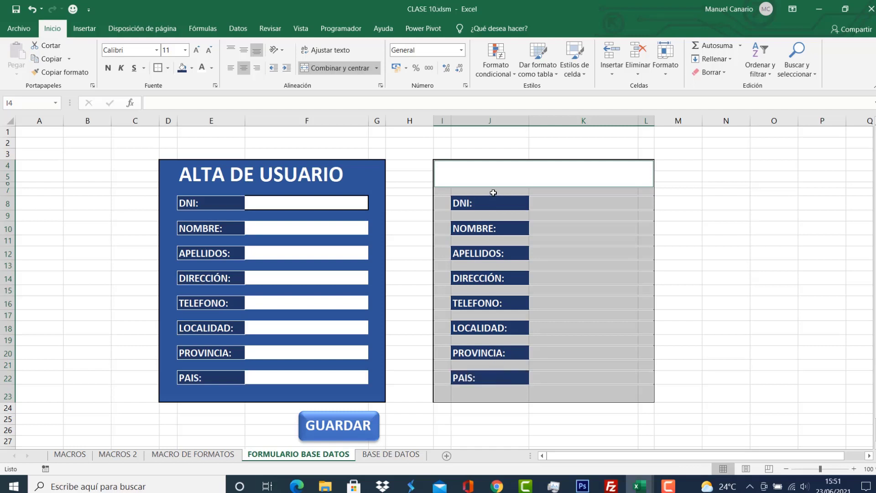
Fill the selected box area with Azul, Énfasis 1, Oscuro 25%.
click(191, 68)
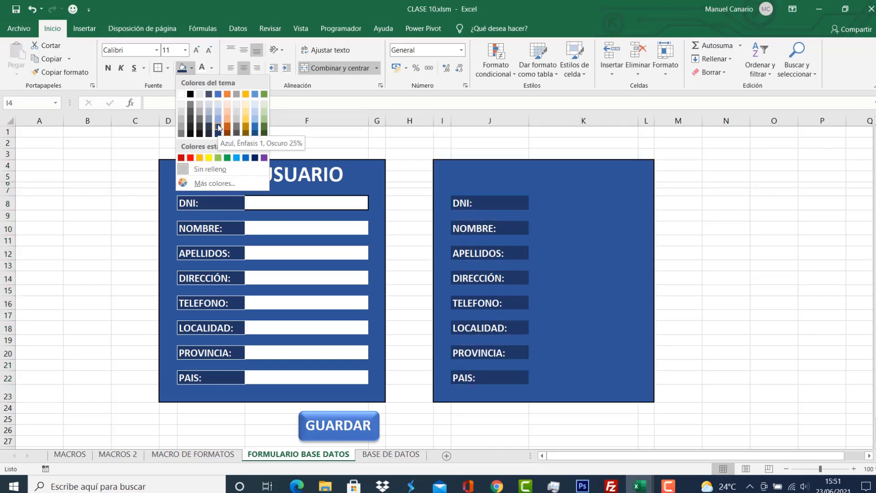
click(219, 128)
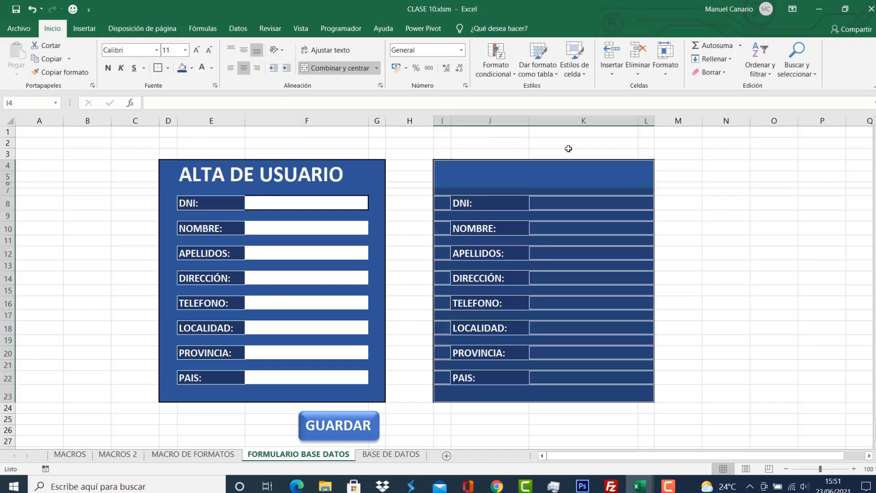
click(584, 174)
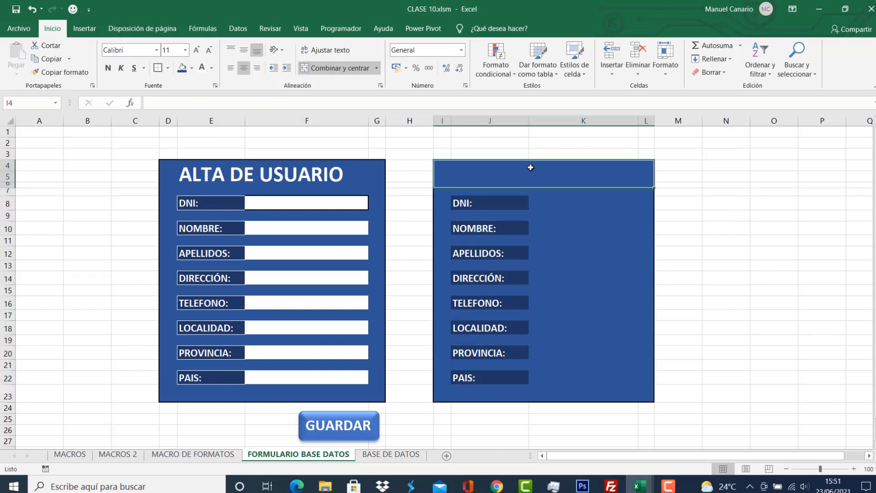
click(509, 203)
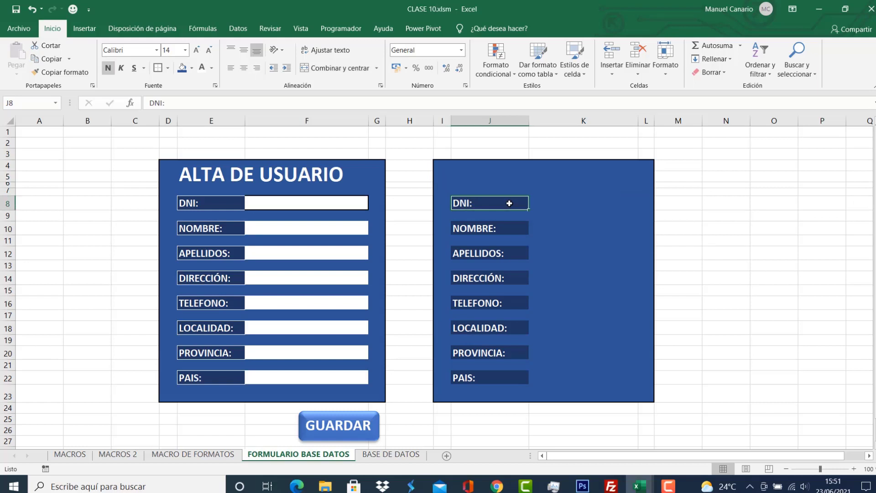
Fill the field cells K8, K10, K12 … K22 beside the labels white.
click(542, 202)
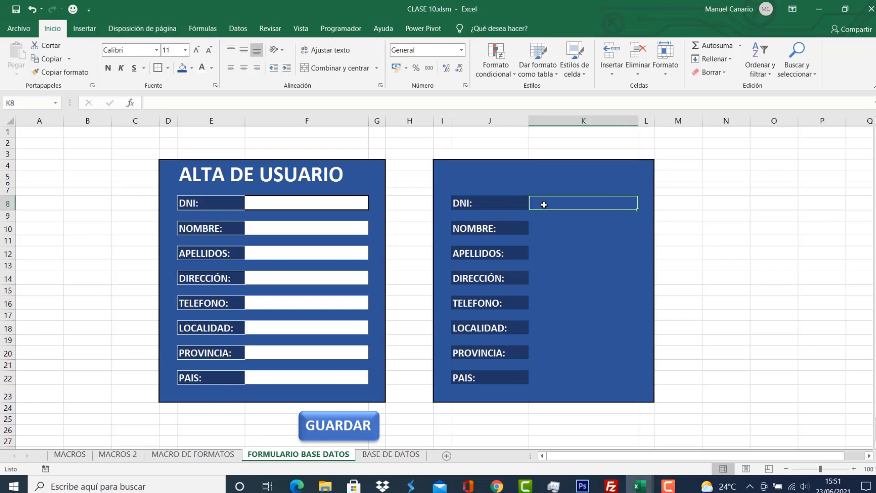
click(550, 228)
click(545, 253)
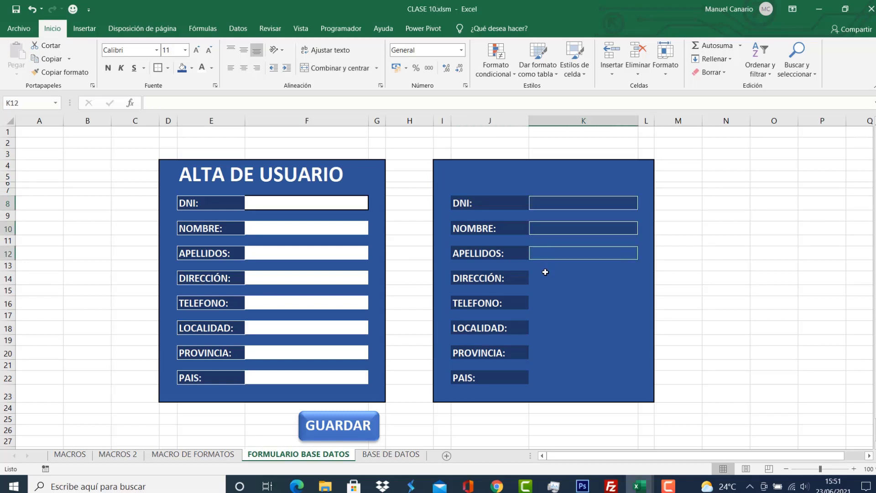
click(545, 278)
click(546, 302)
click(547, 327)
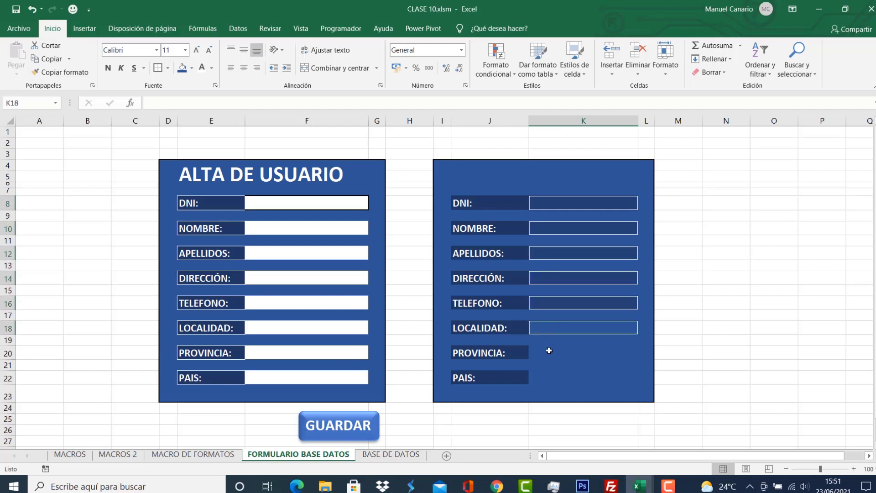
click(550, 354)
click(548, 378)
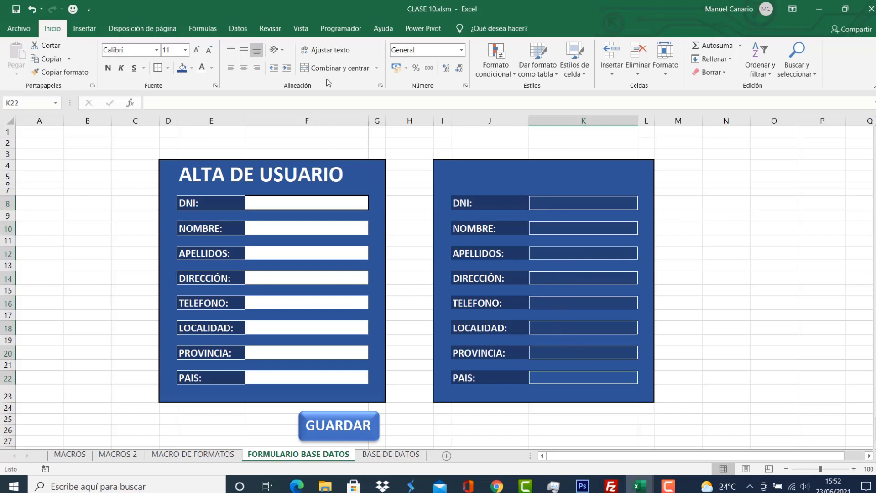
click(192, 69)
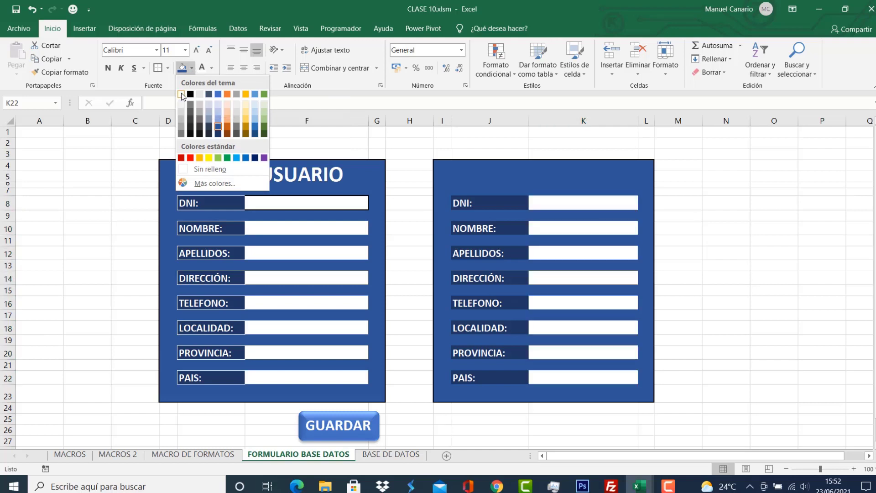
click(182, 94)
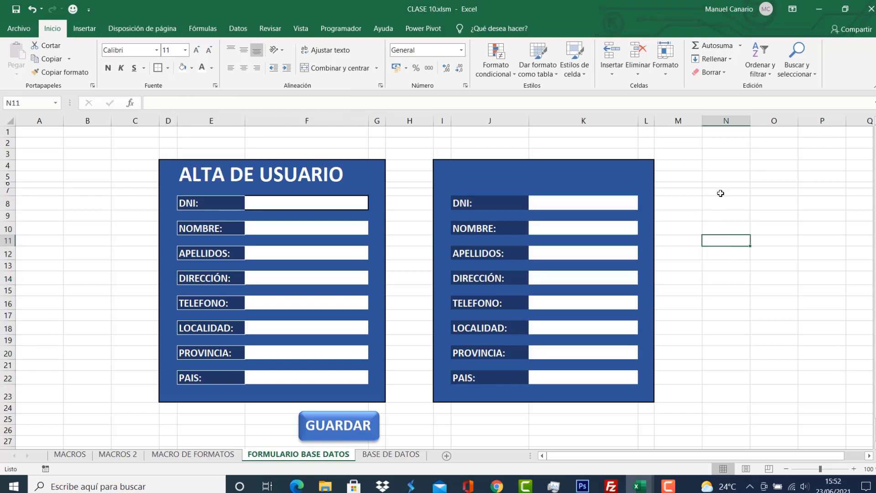
click(718, 179)
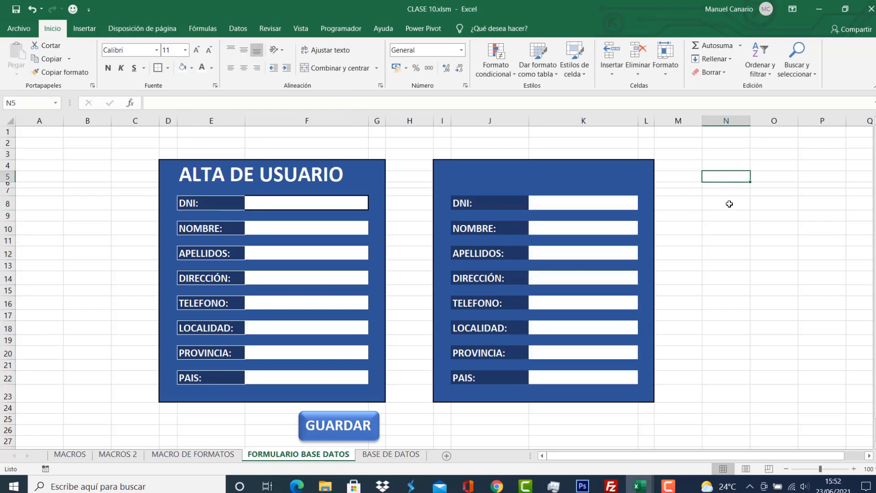
drag(724, 177, 726, 274)
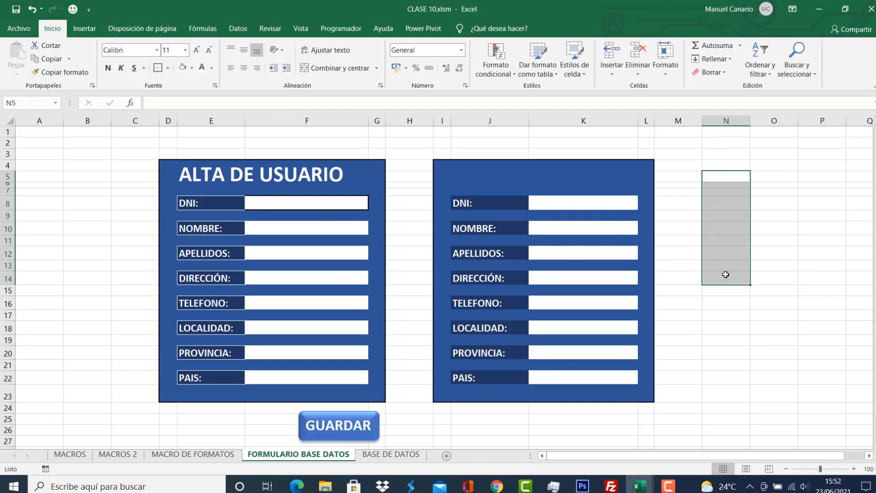
click(766, 180)
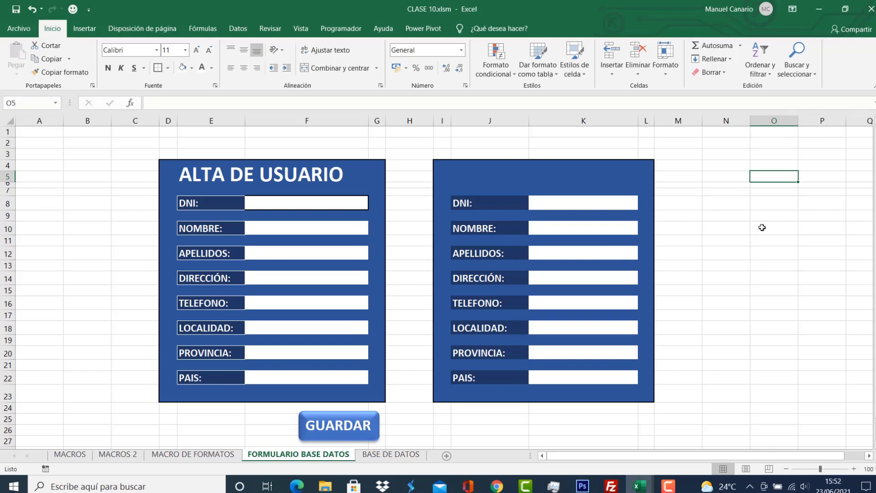
ctrl+click(762, 227)
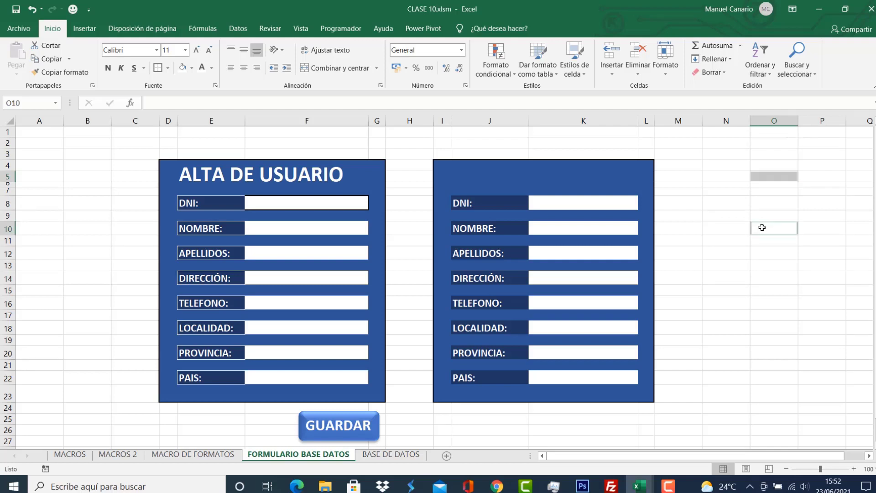
ctrl+click(766, 265)
ctrl+click(765, 304)
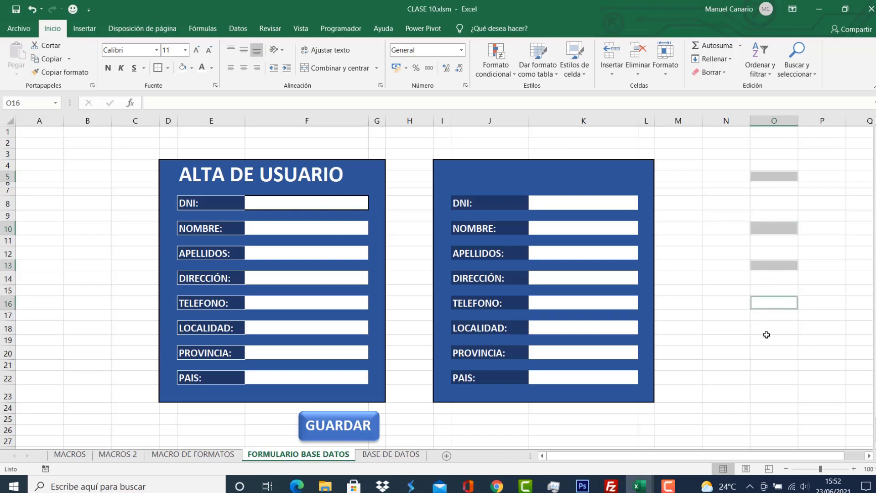
ctrl+click(767, 340)
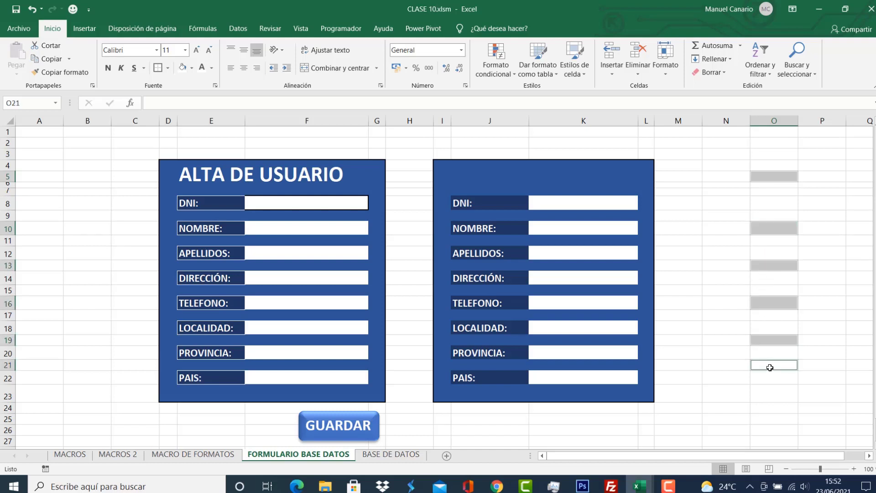
click(714, 241)
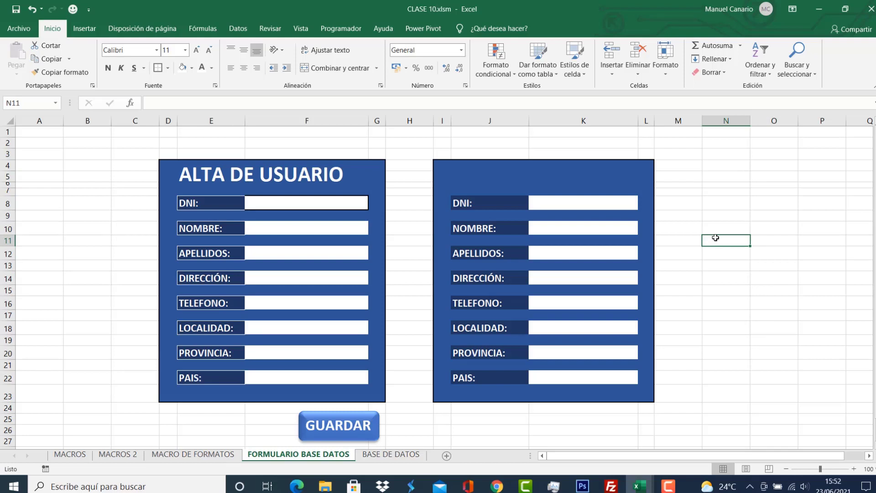
Type the title ALTA DE USUARIO into the box's header cell.
click(454, 169)
text(AL)
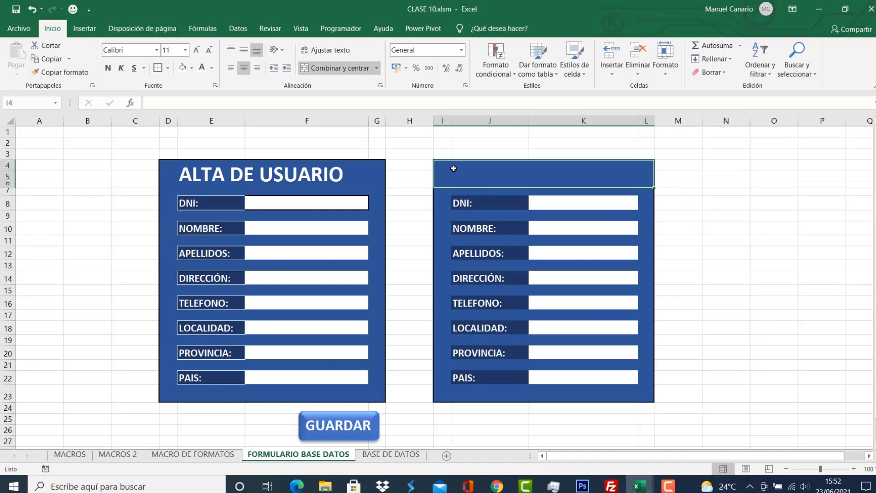
text(TA)
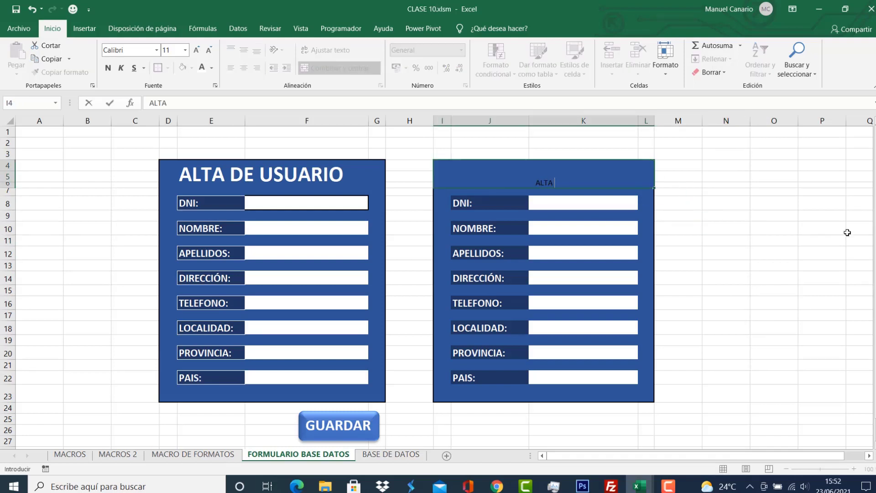
text( DE USUARIO)
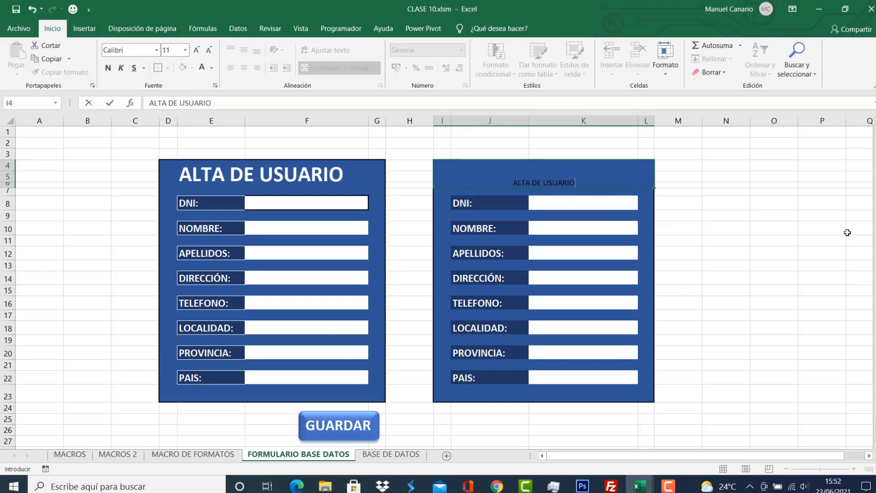
key(Return)
Format the title as bold white 28-point text, undoing an accidental white fill.
click(554, 184)
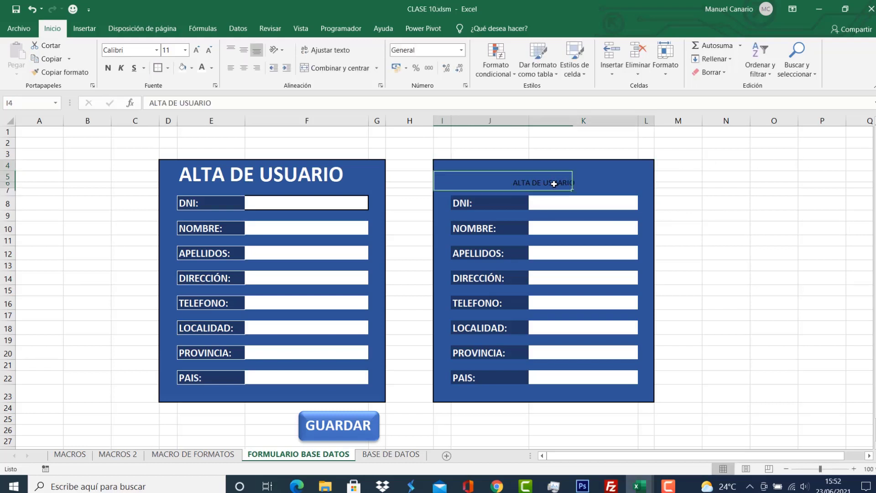
click(182, 68)
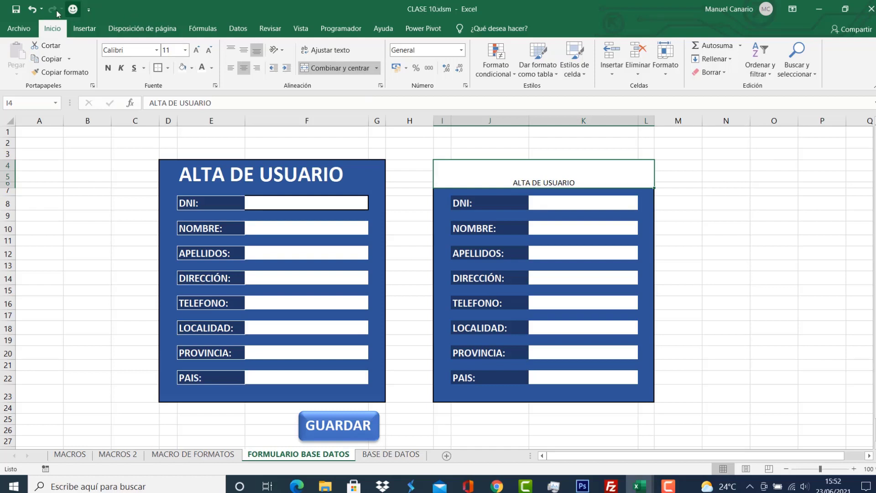
click(32, 9)
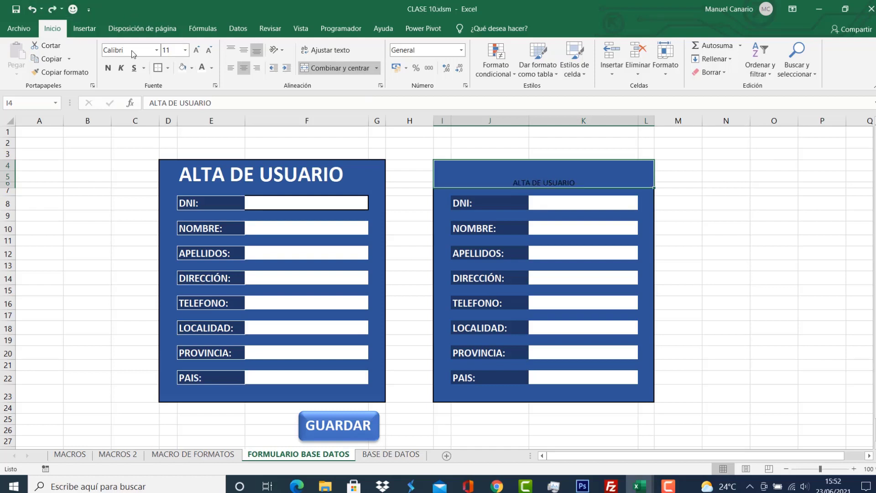
click(201, 68)
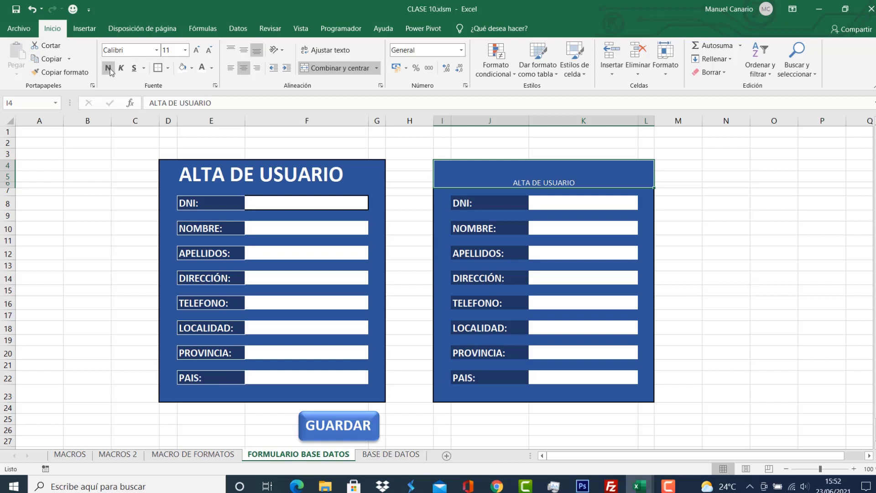
click(109, 69)
click(195, 51)
click(196, 51)
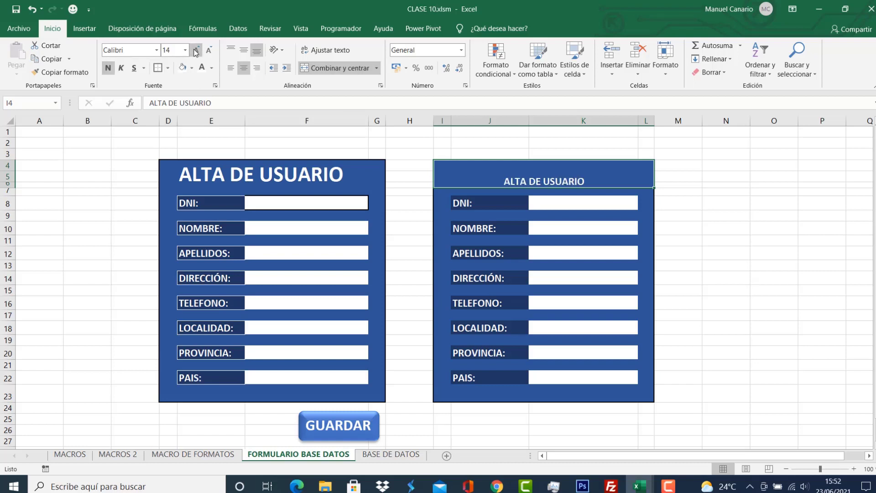
click(195, 51)
click(196, 51)
click(195, 51)
click(195, 51)
click(195, 51)
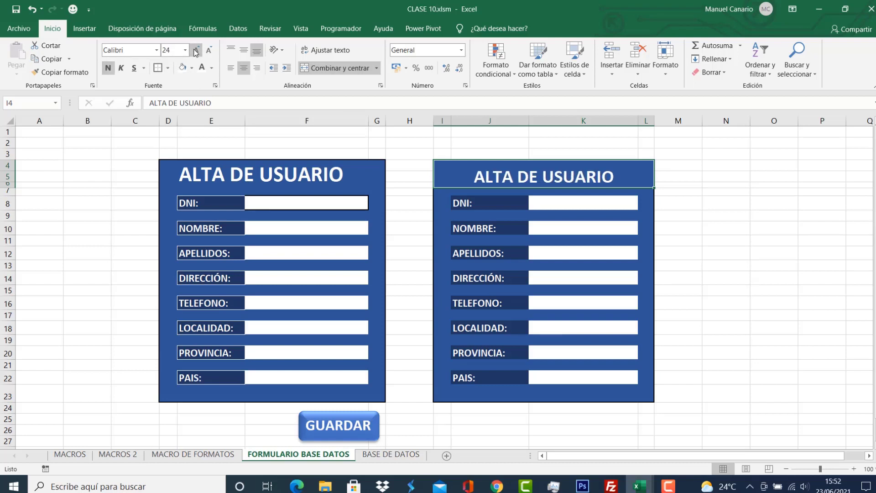
click(195, 52)
click(195, 51)
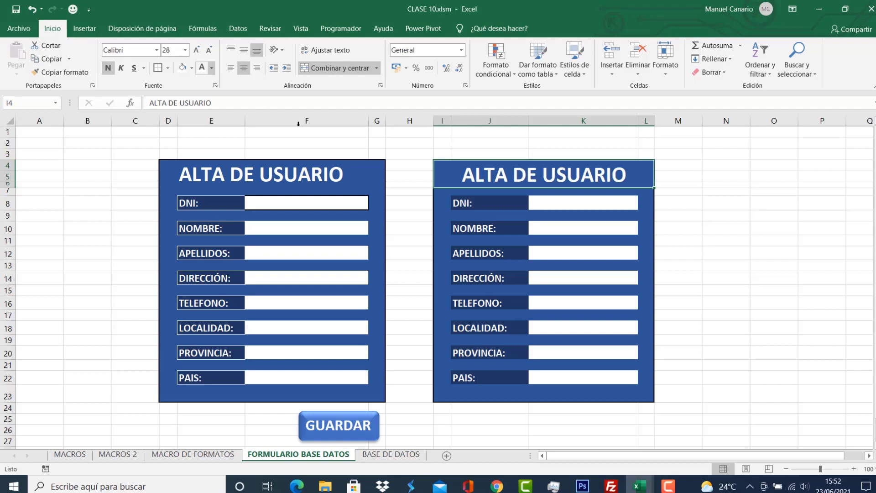
click(722, 295)
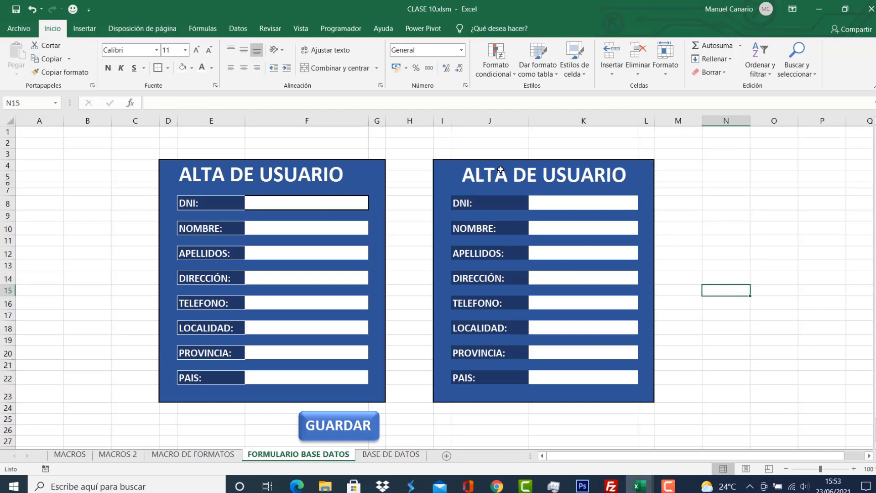
Vertically centre the second form's title after checking the first form's heading.
click(476, 173)
click(174, 173)
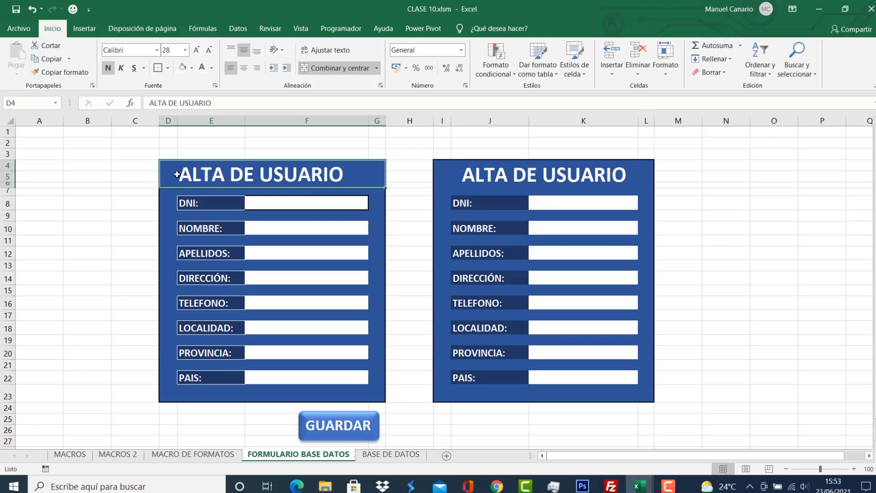
click(529, 177)
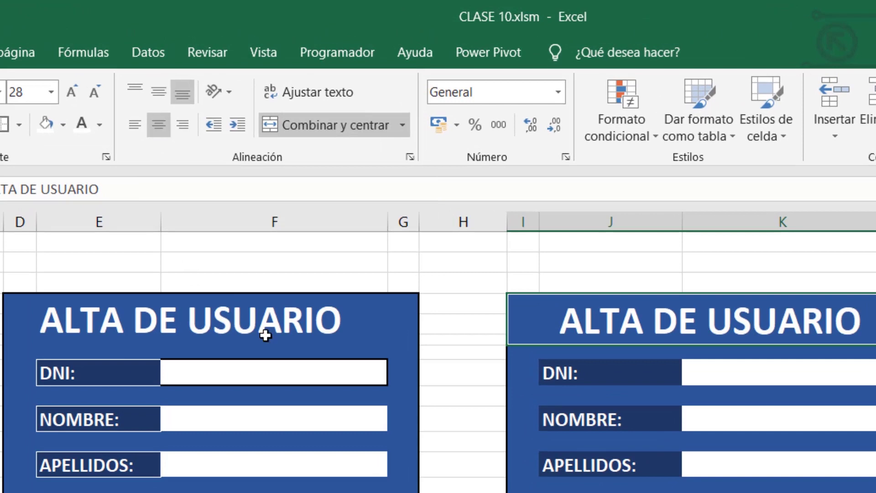
click(157, 93)
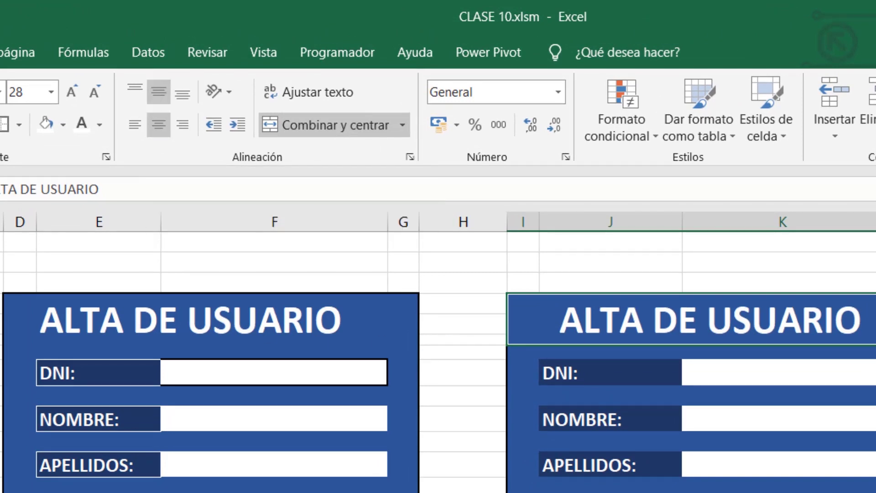
Left-align the second form's title to match the first form's heading.
click(70, 330)
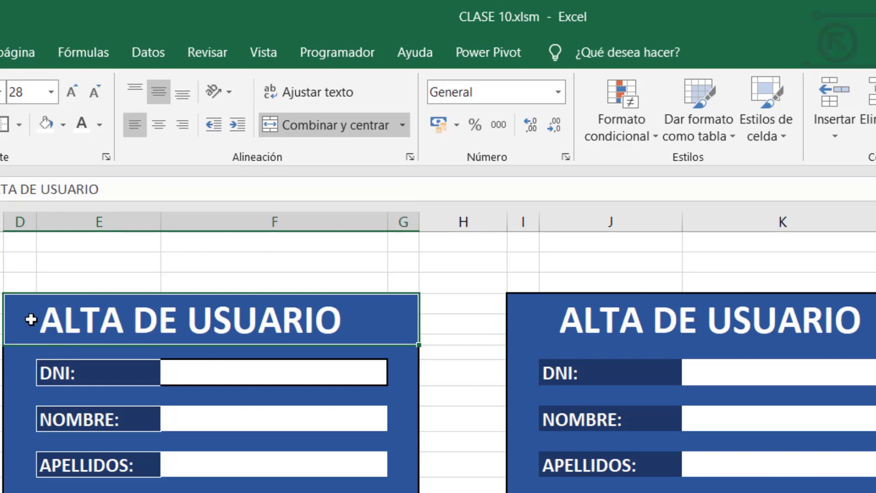
click(653, 318)
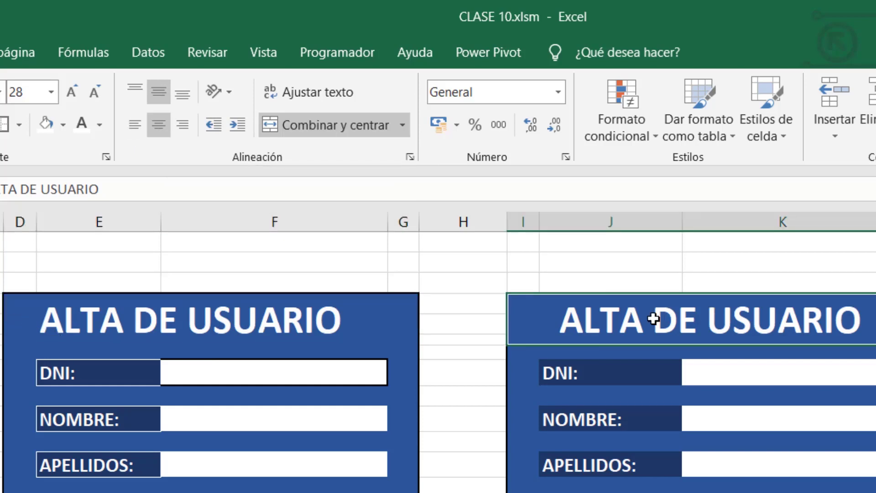
click(134, 126)
click(612, 393)
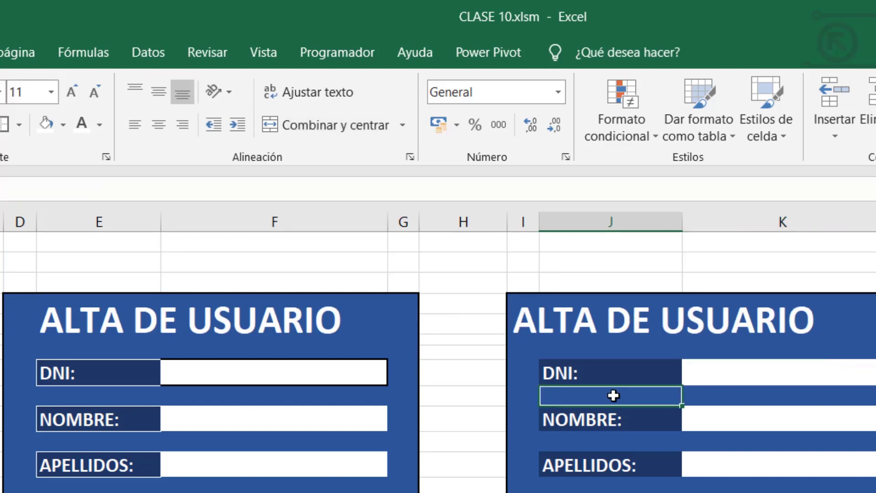
click(567, 316)
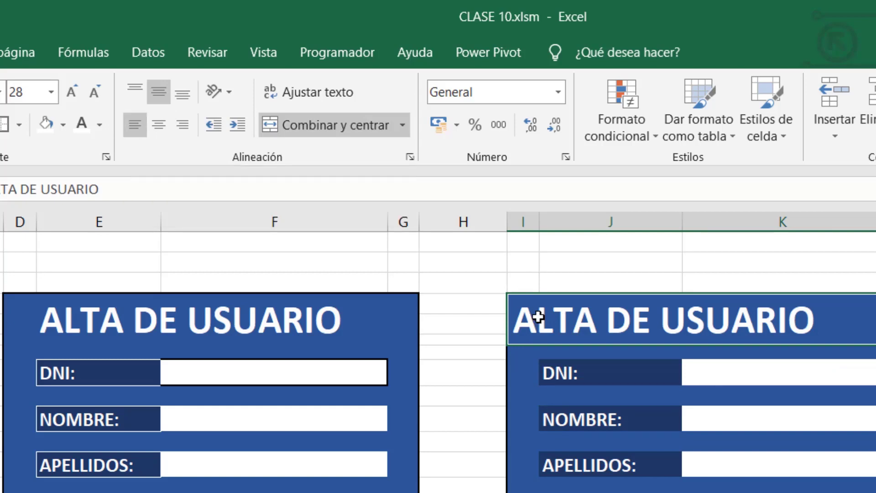
click(595, 441)
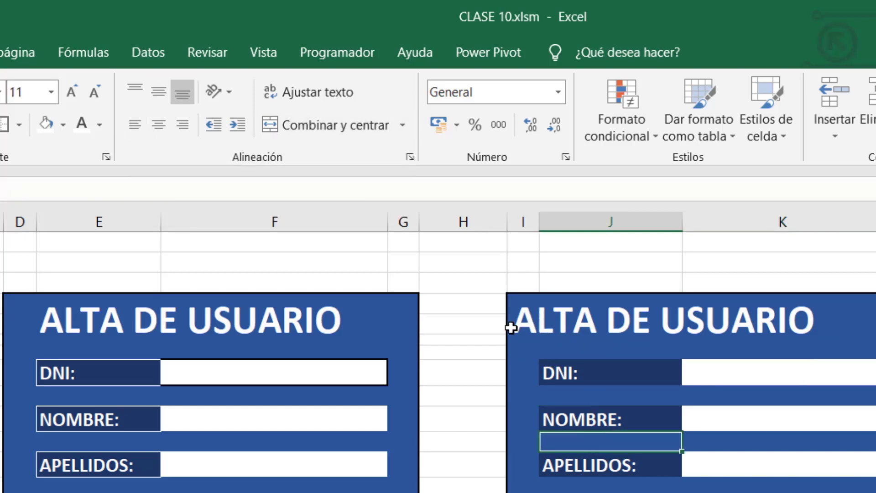
click(613, 321)
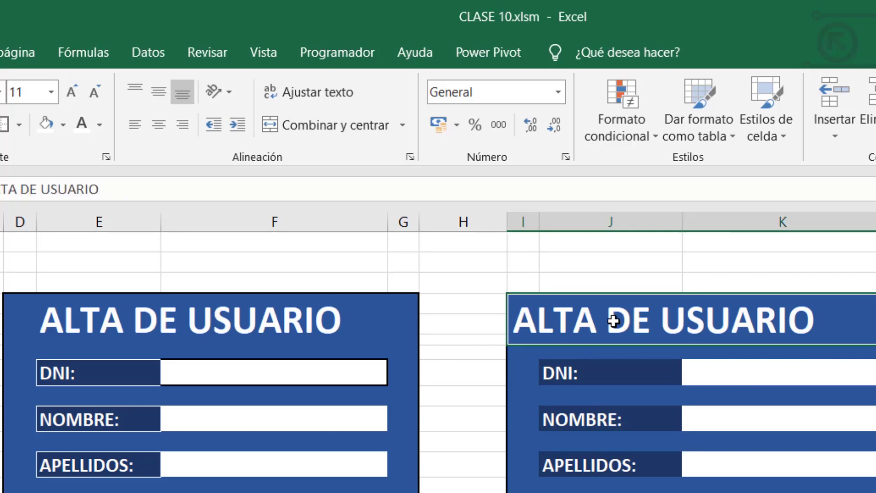
Set a left indent of 3 on the second form's ALTA DE USUARIO title cell I4 via Formato de celdas.
right_click(613, 321)
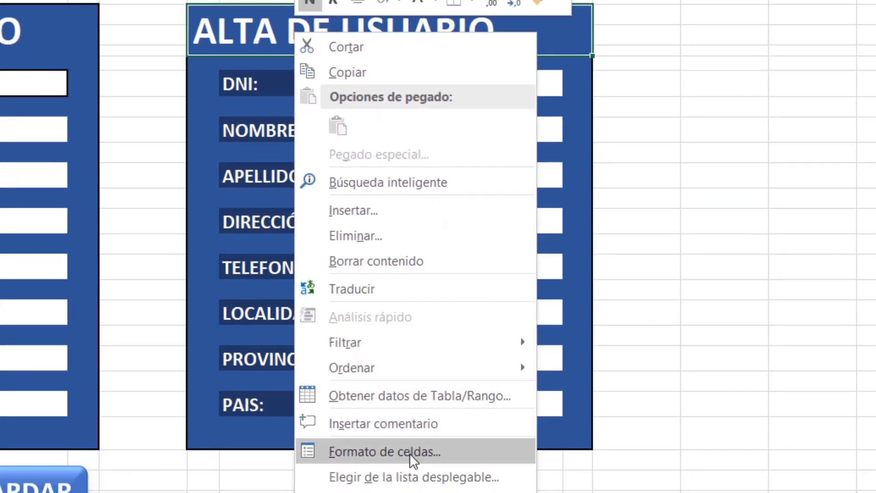
click(402, 448)
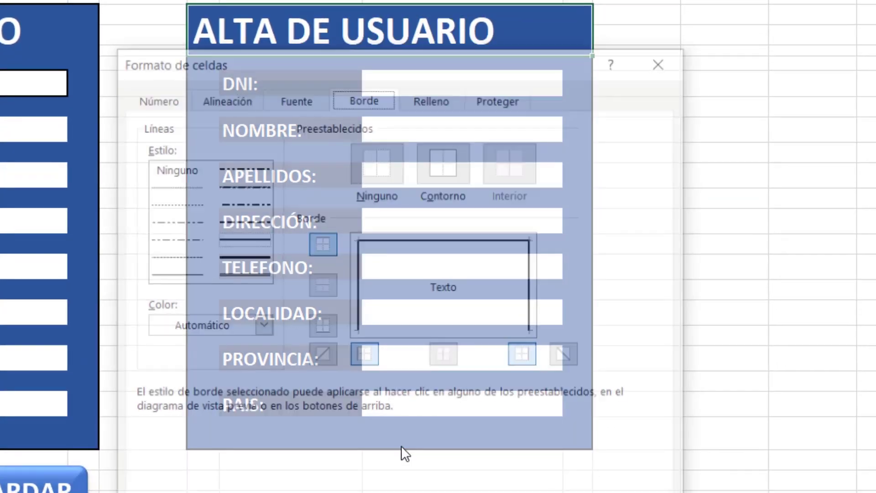
drag(290, 65, 628, 104)
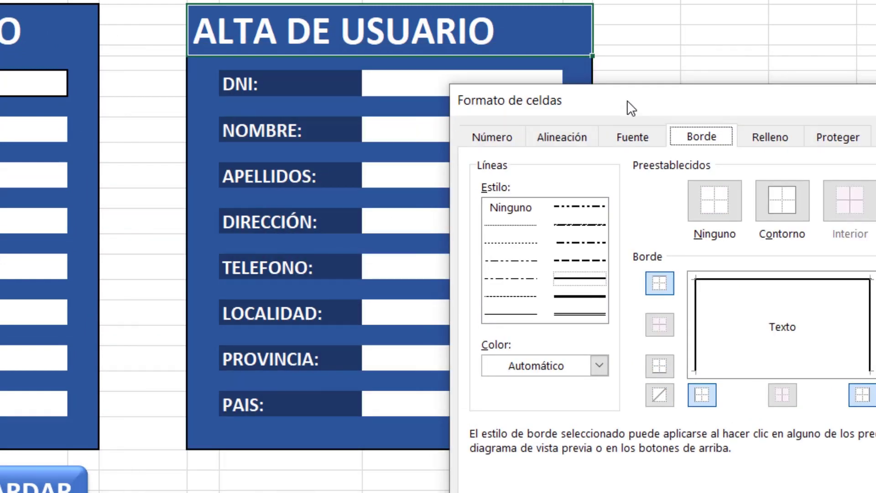
click(565, 140)
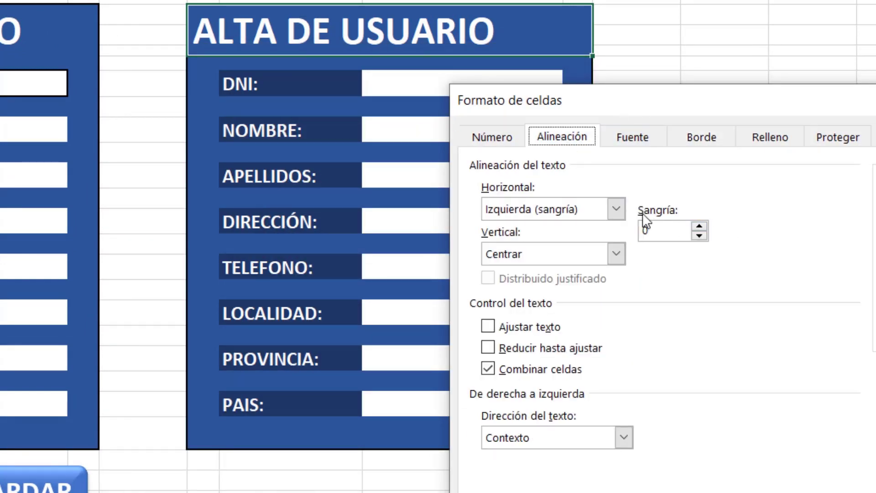
click(699, 225)
click(700, 225)
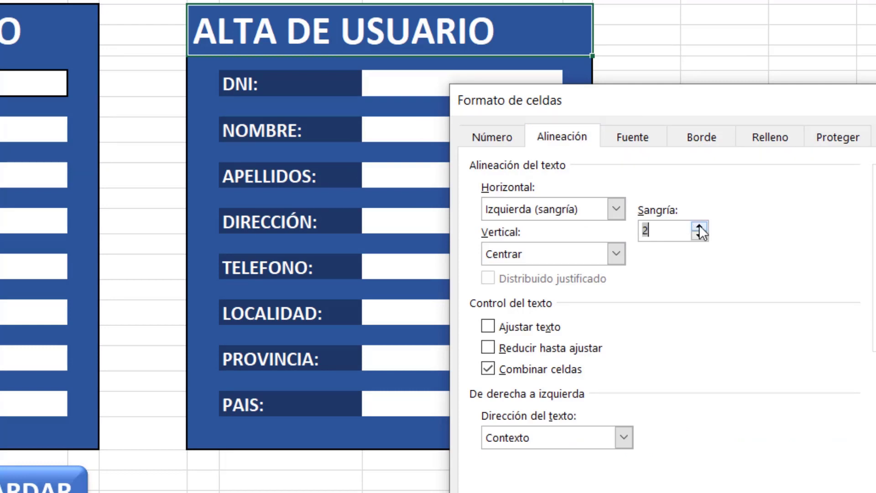
click(699, 225)
drag(701, 100, 647, 0)
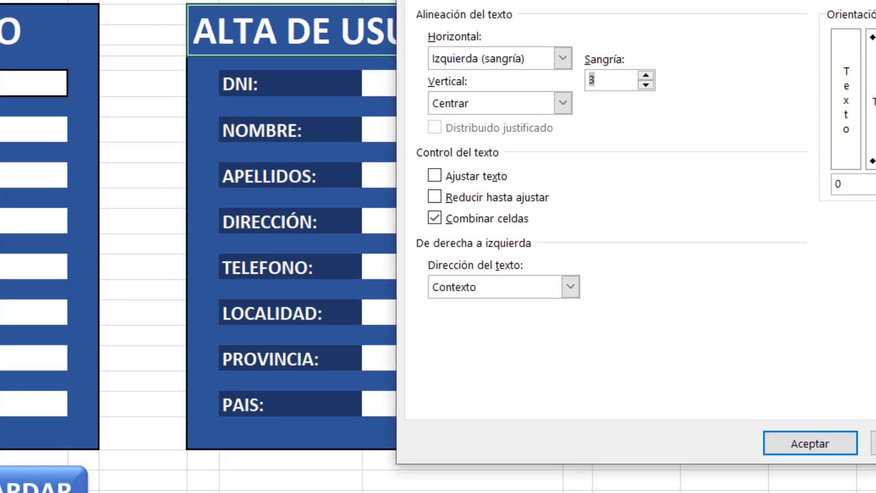
click(621, 80)
click(812, 442)
click(675, 218)
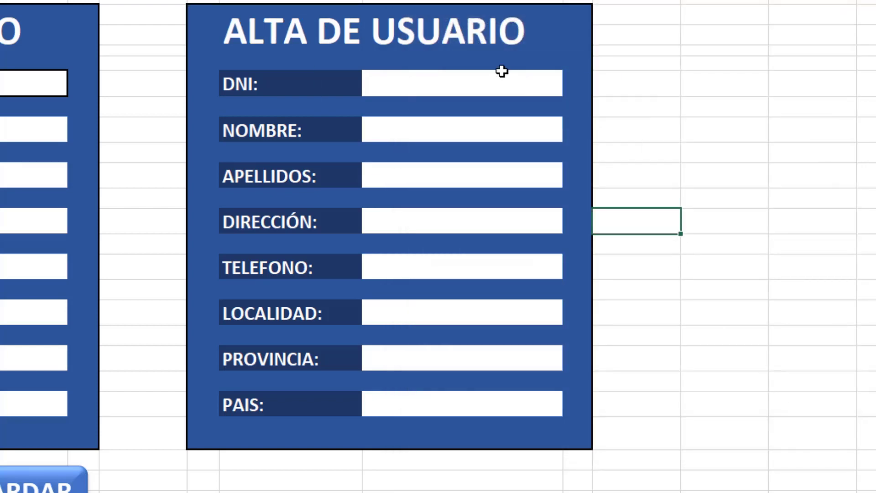
click(439, 29)
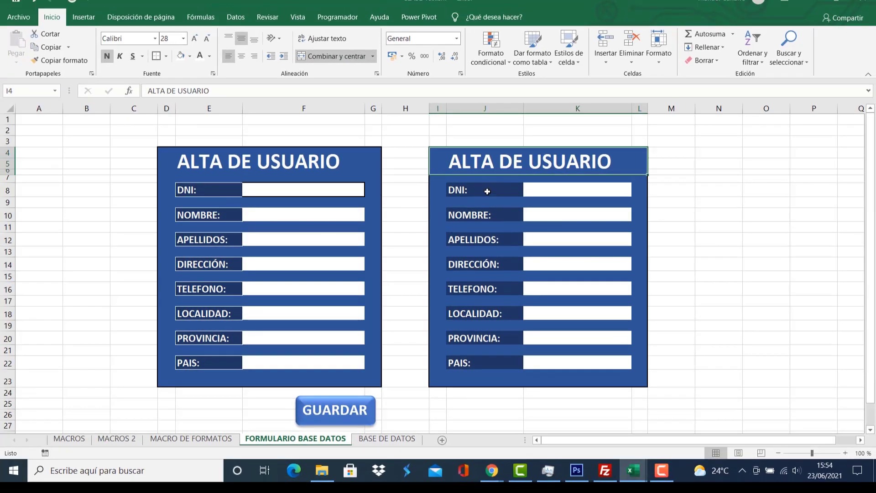
Select the second form's eight labels, DNI: through PAIS:, and make their text white.
click(487, 191)
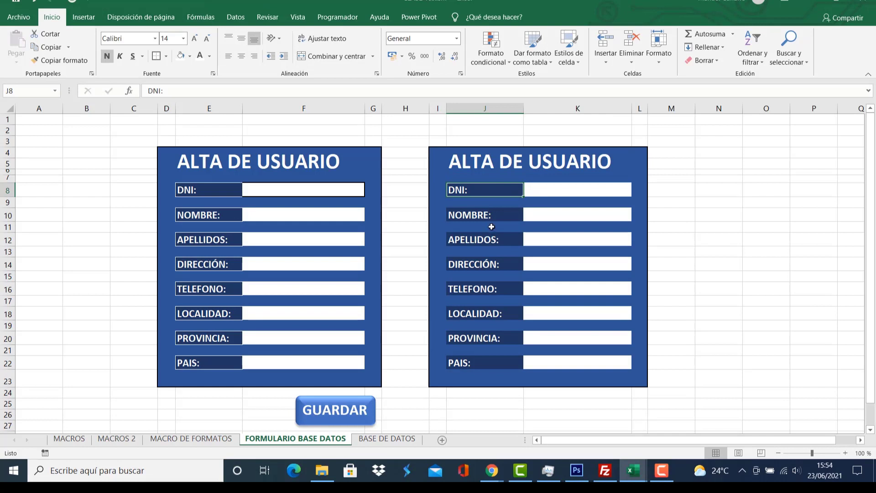
ctrl+click(493, 216)
ctrl+click(493, 242)
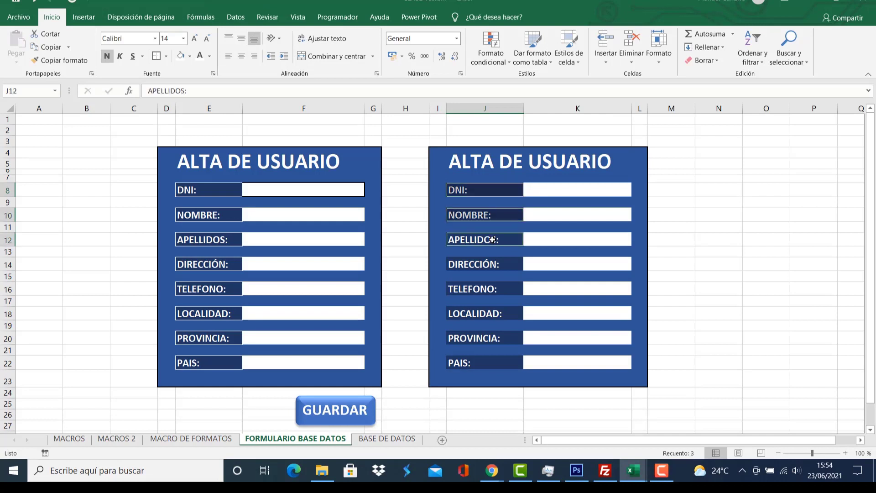
ctrl+click(489, 267)
ctrl+click(495, 290)
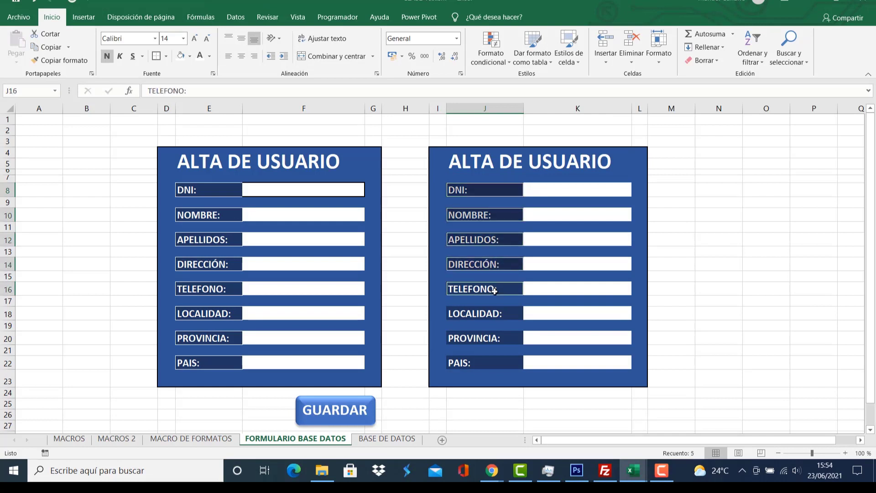
ctrl+click(496, 316)
ctrl+click(497, 339)
ctrl+click(495, 365)
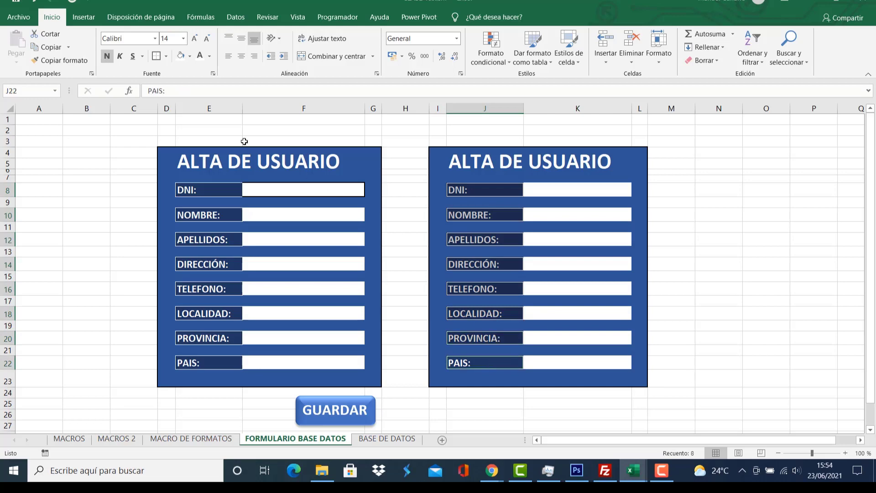
right_click(484, 188)
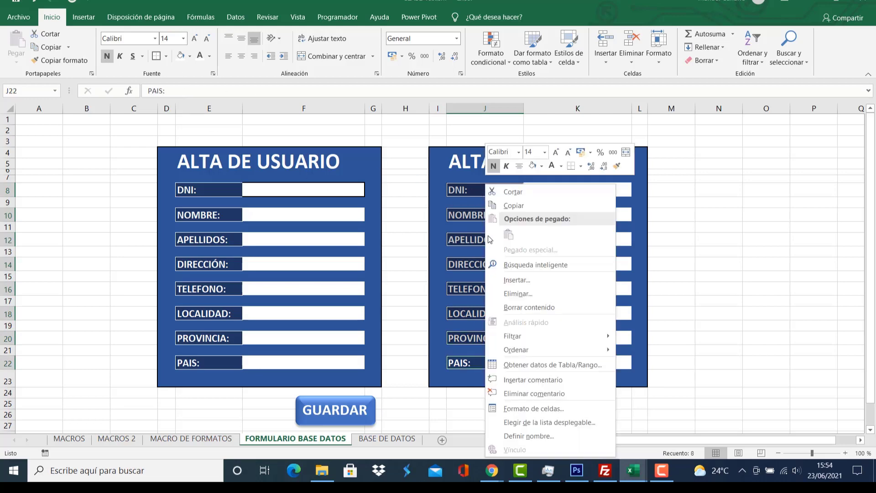
click(539, 409)
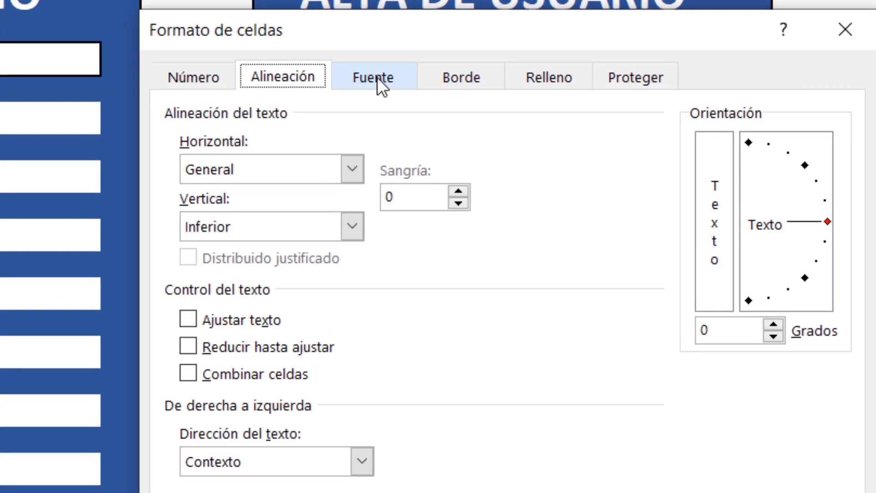
click(472, 190)
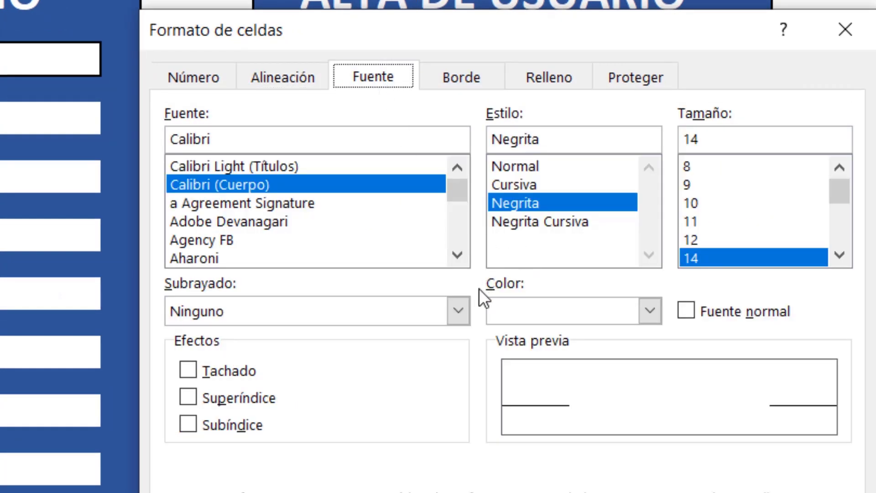
click(659, 309)
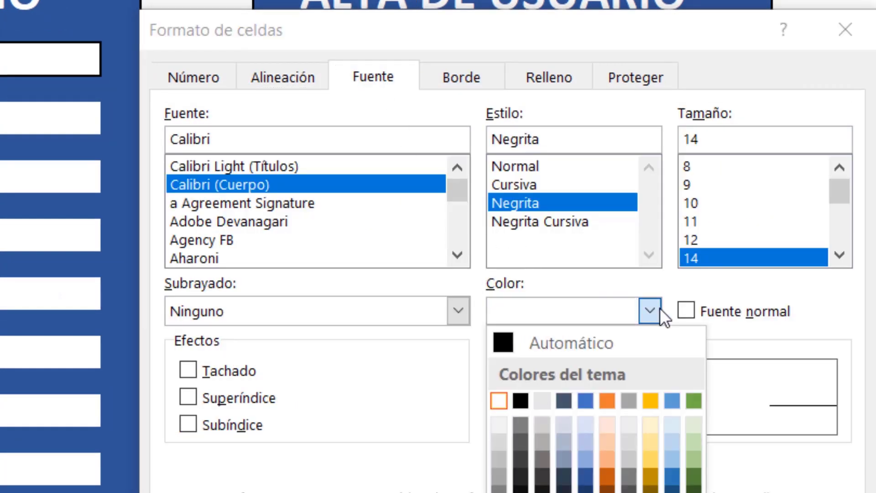
click(499, 401)
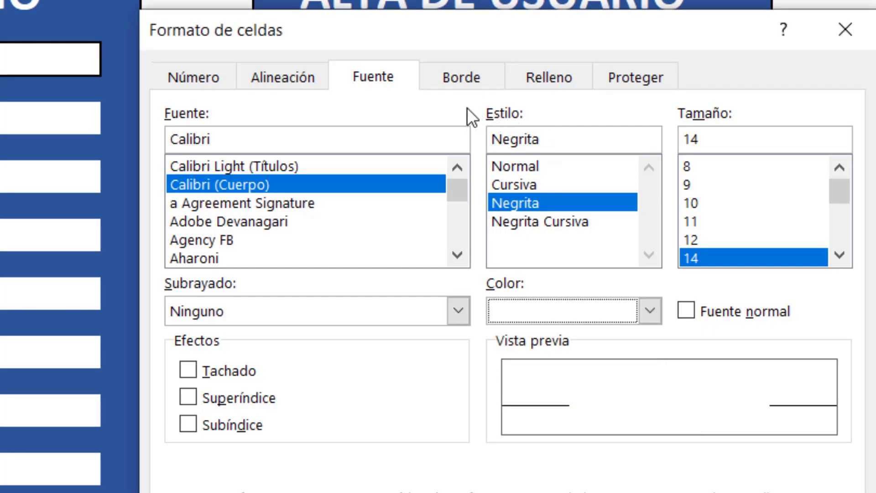
Frame each selected label with a thin white outline border.
click(459, 77)
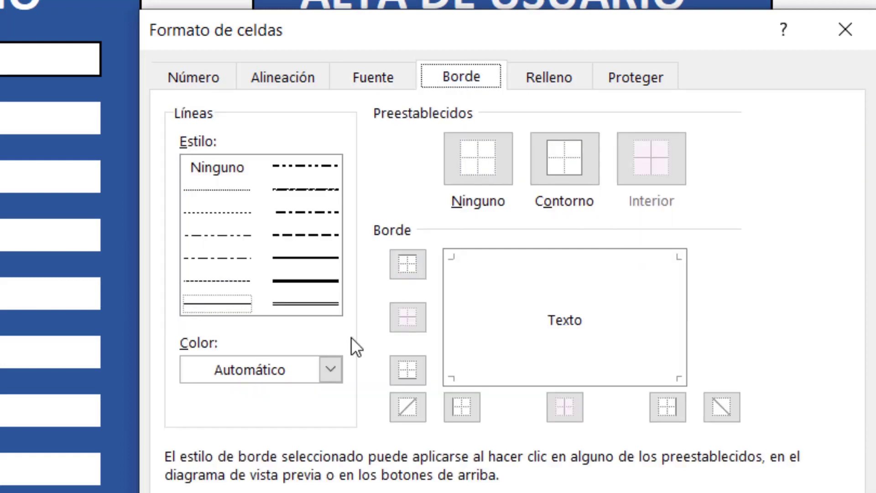
click(330, 371)
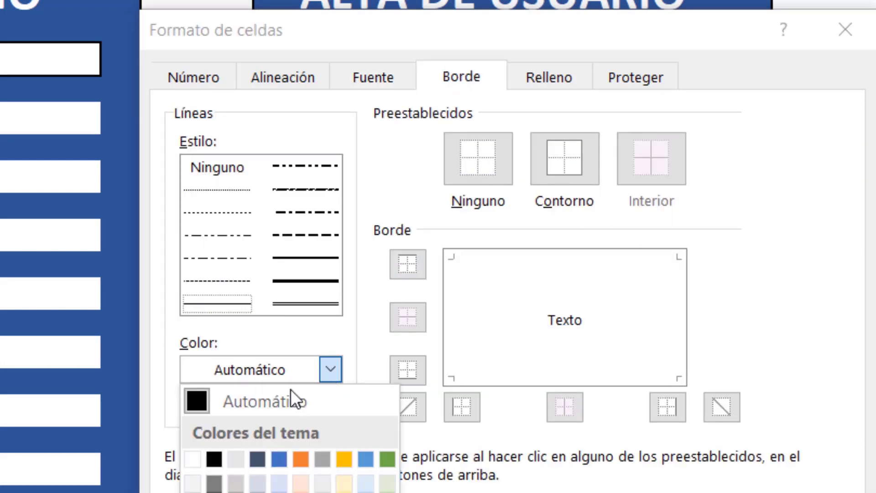
click(191, 457)
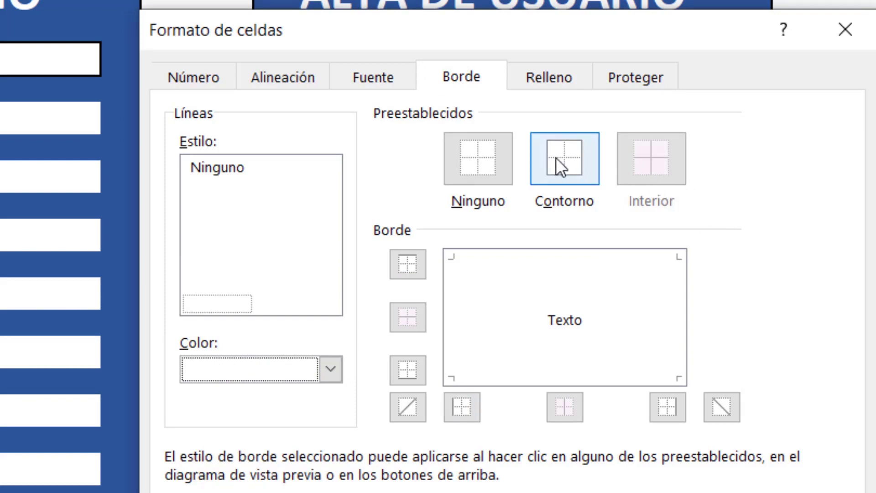
click(568, 158)
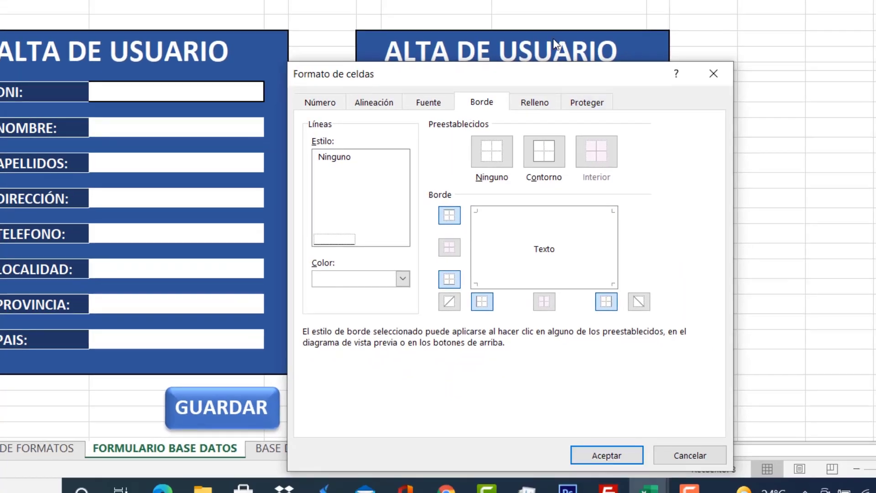
click(605, 457)
click(571, 167)
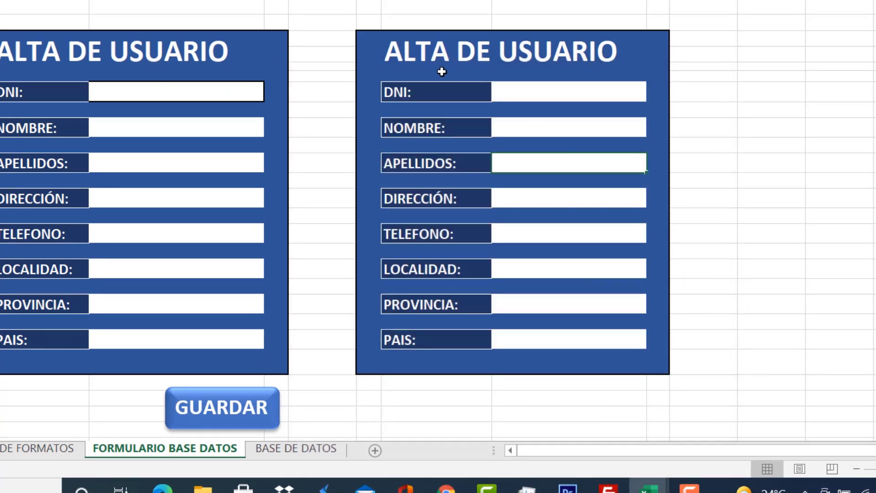
Check the DNI, NOMBRE and TELEFONO label cells, then go to the empty BASE DE DATOS sheet.
click(444, 91)
click(452, 129)
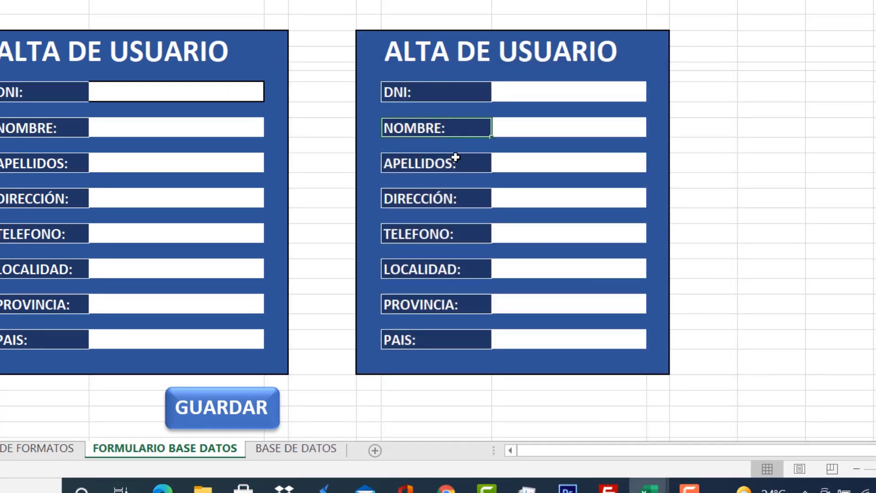
key(Down)
key(Down)
key(Down)
key(Down)
key(Down)
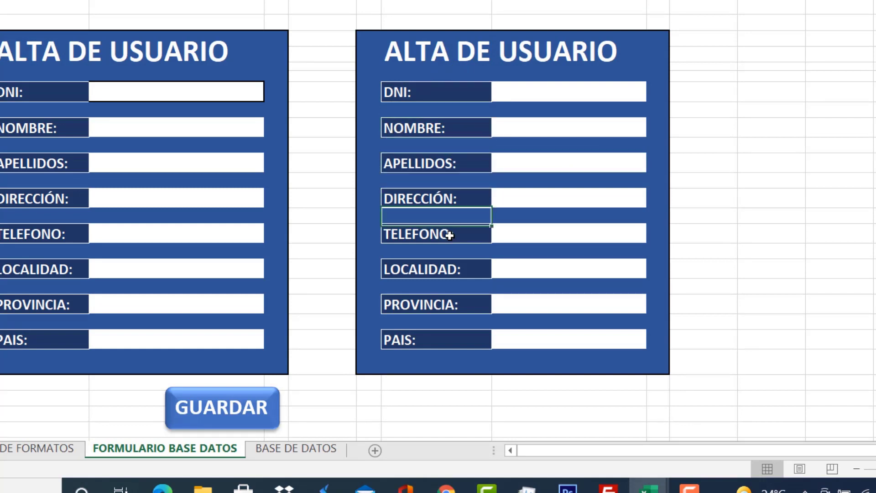
click(449, 235)
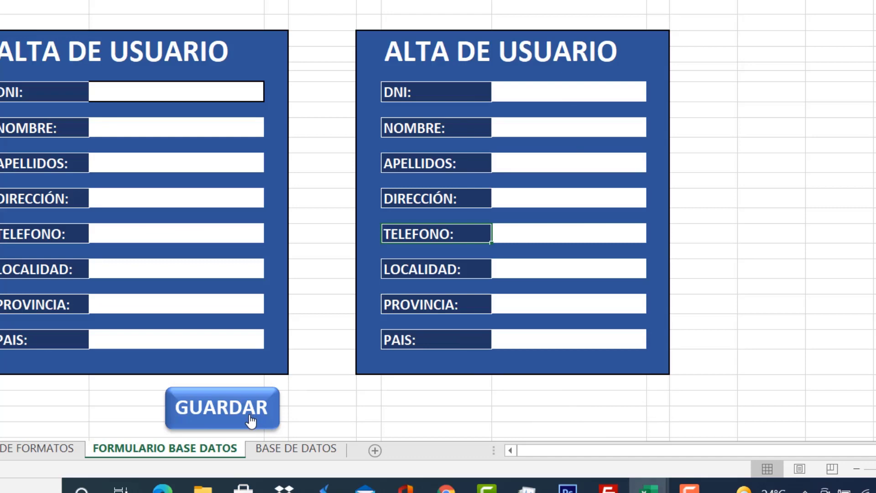
click(305, 452)
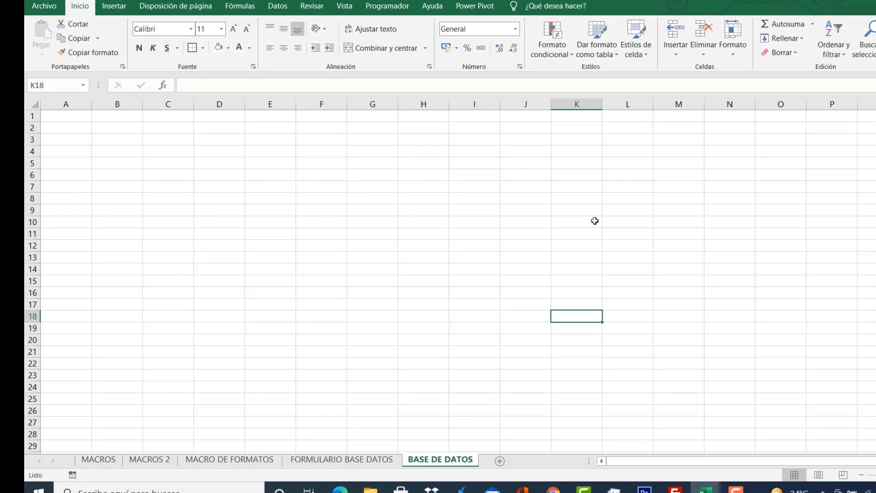
On FORMULARIO BASE DATOS, select the labels DNI: through PAIS: in J8:J22 and copy them.
click(360, 461)
click(532, 193)
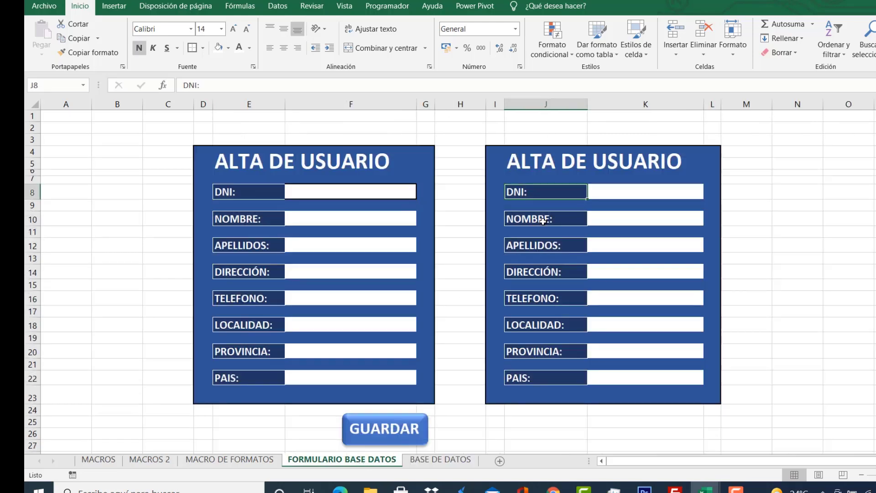
click(546, 246)
ctrl+click(545, 271)
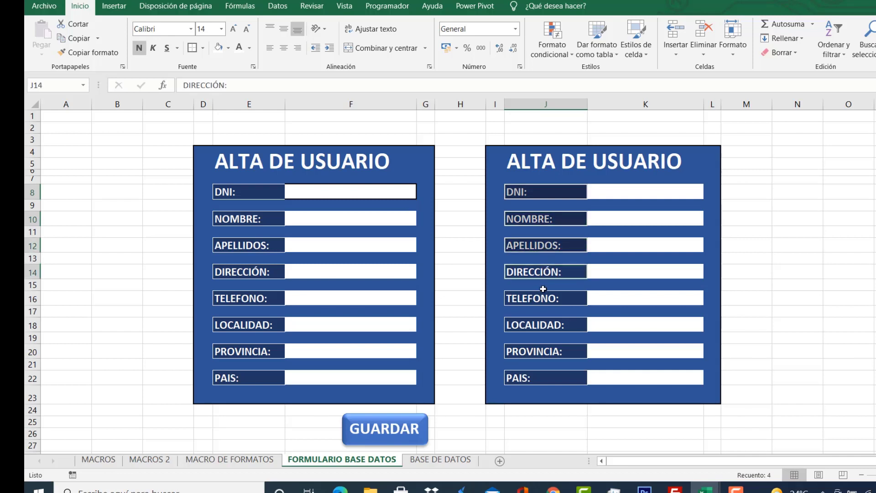
ctrl+click(543, 298)
ctrl+click(541, 325)
ctrl+click(543, 354)
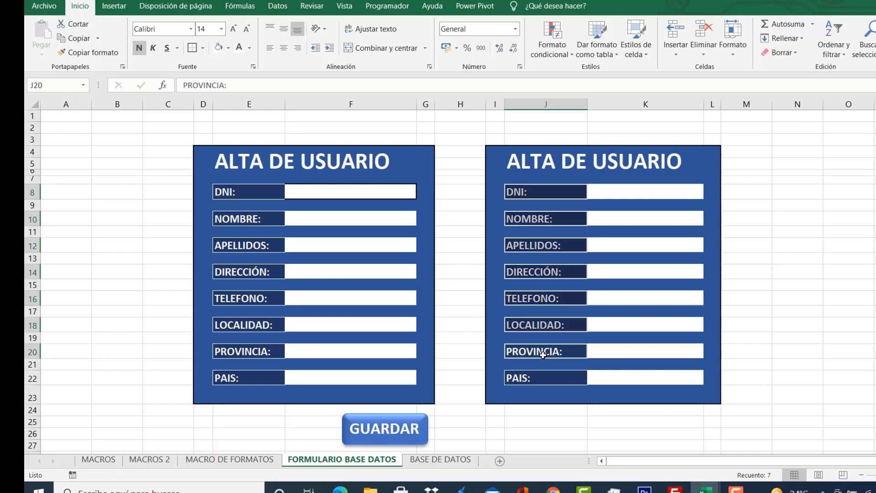
ctrl+click(546, 381)
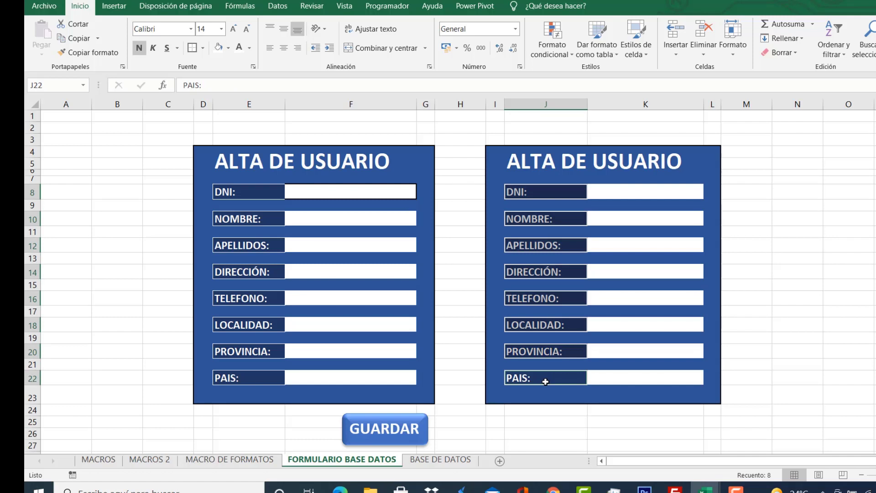
right_click(553, 192)
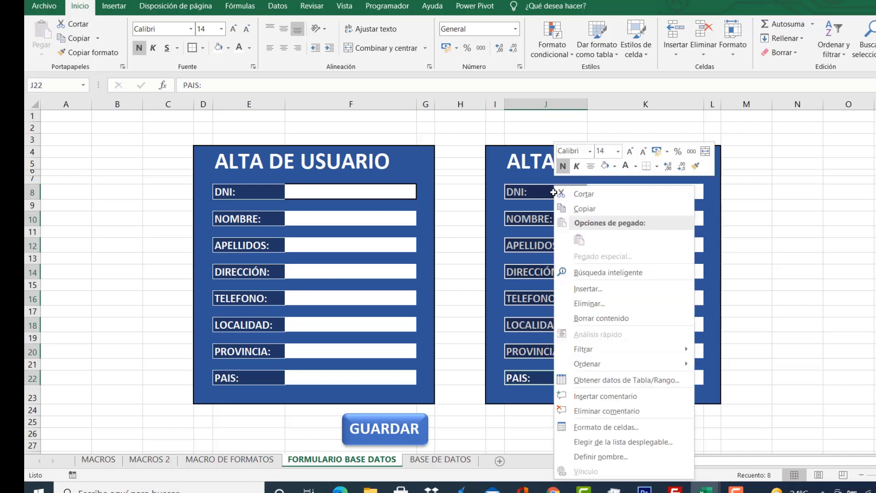
click(586, 211)
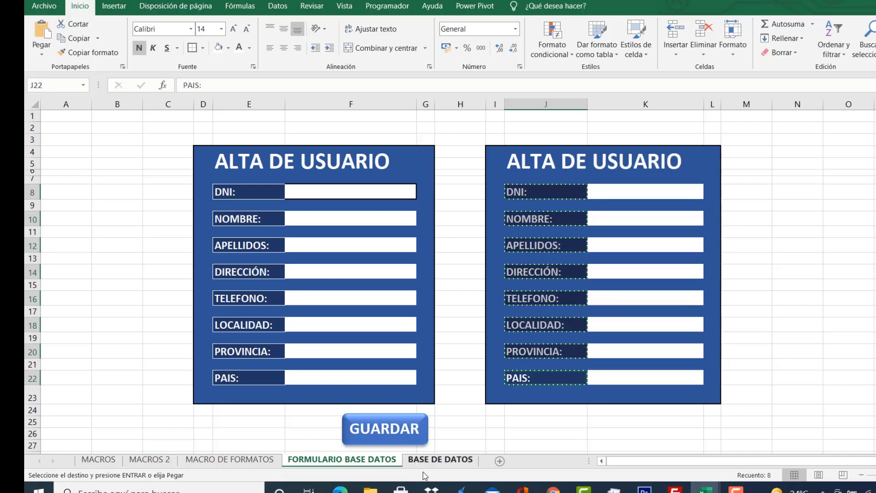
Paste the labels at A1 of BASE DE DATOS with Transponer, forming headers across A1:H1.
click(440, 461)
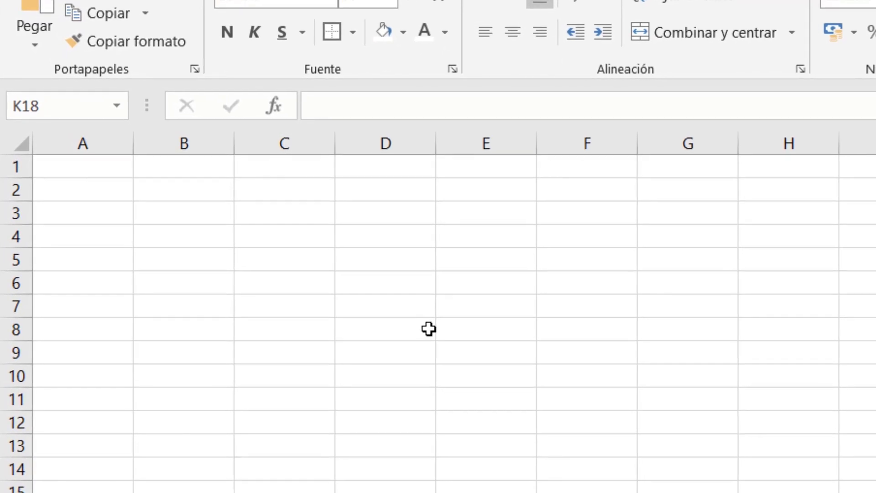
click(92, 164)
right_click(91, 164)
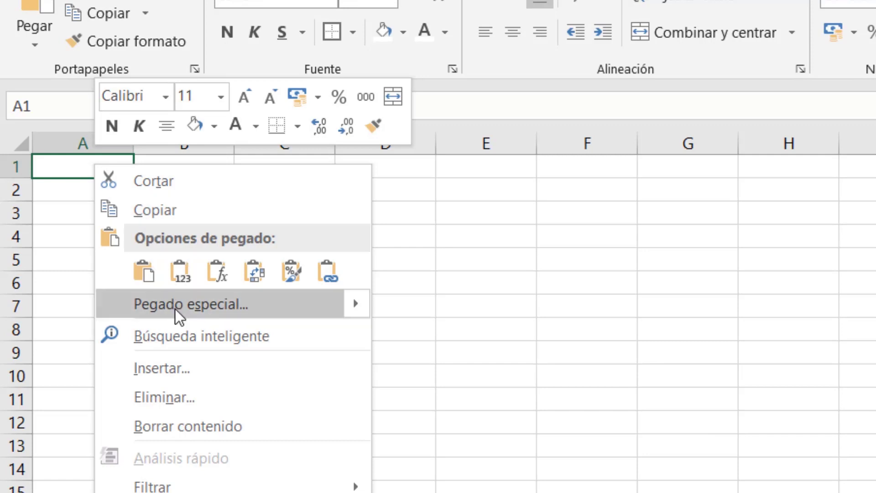
click(215, 308)
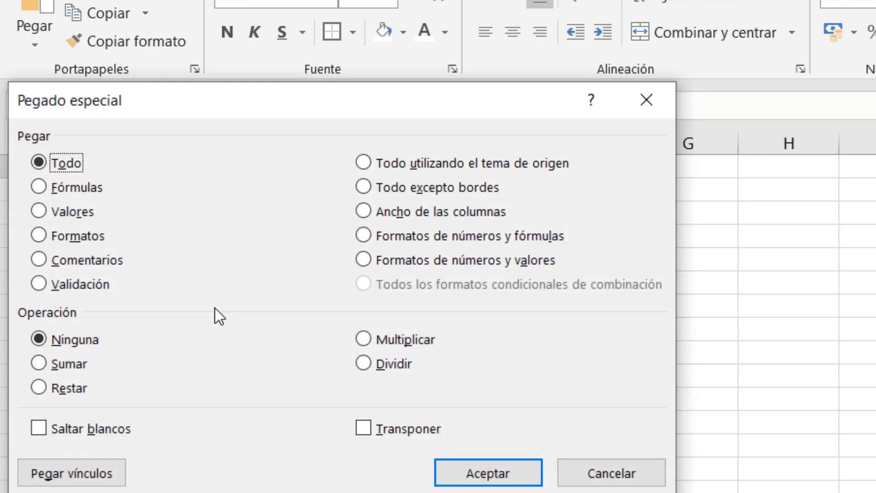
click(364, 428)
click(488, 475)
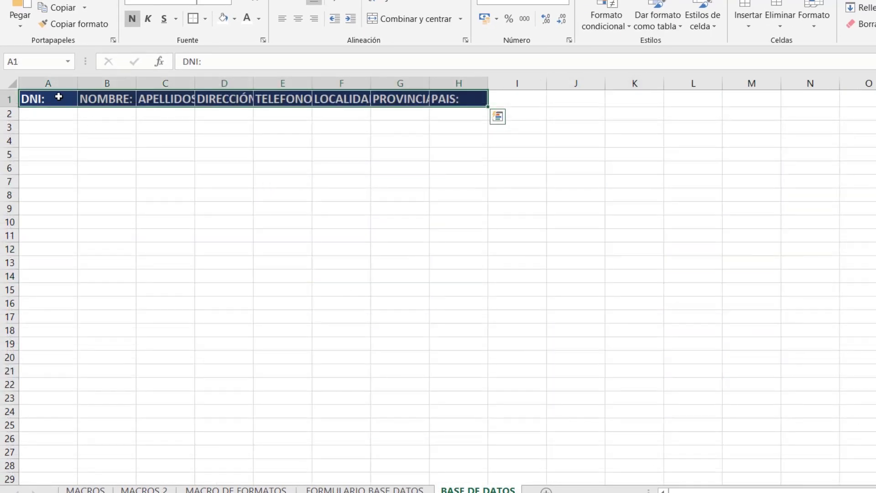
right_click(59, 97)
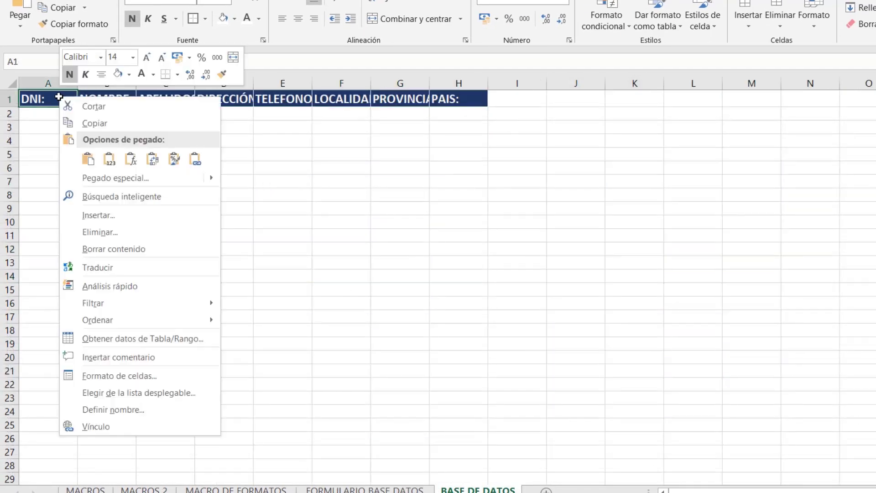
click(126, 177)
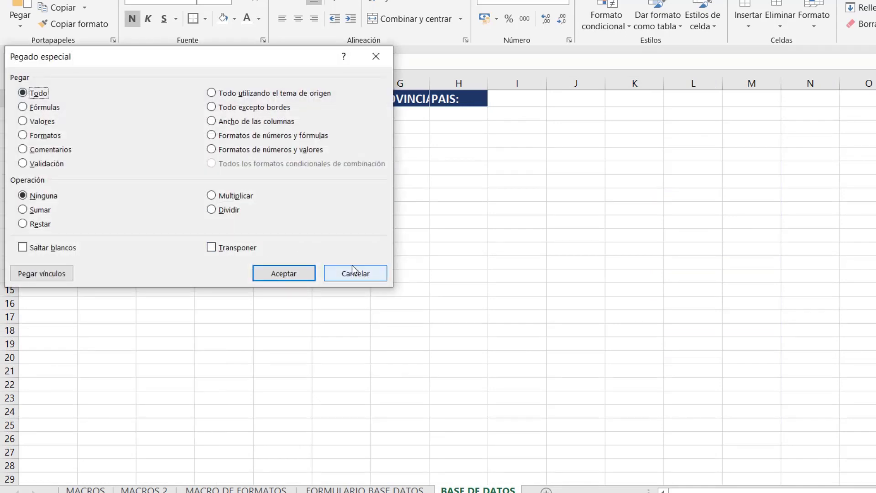
click(352, 270)
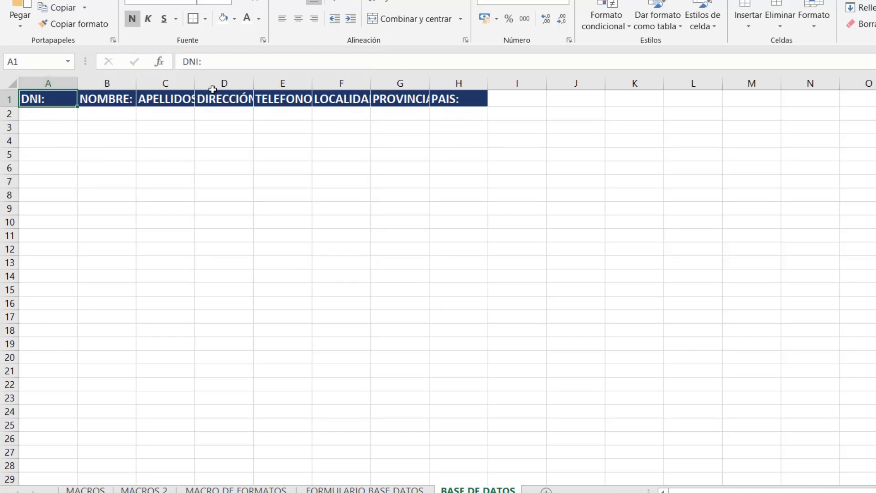
Autofit columns C through G to the APELLIDOS: to PROVINCIA: headers.
double_click(195, 83)
double_click(262, 83)
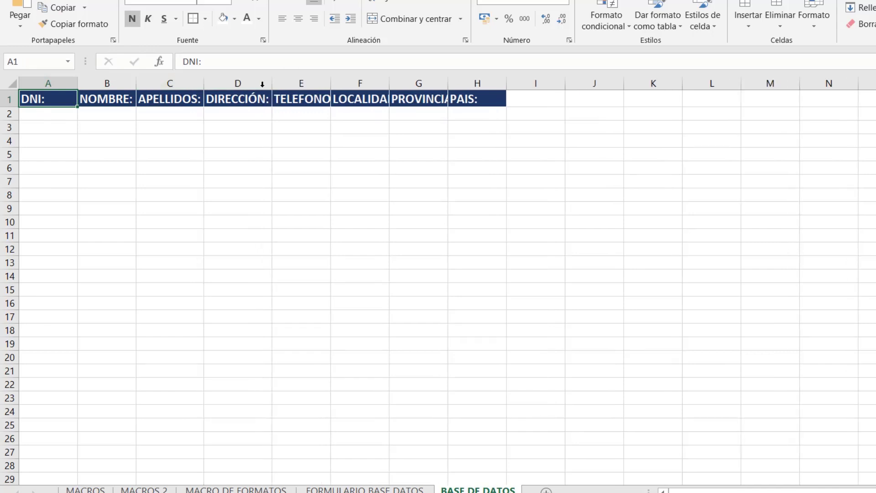
double_click(332, 83)
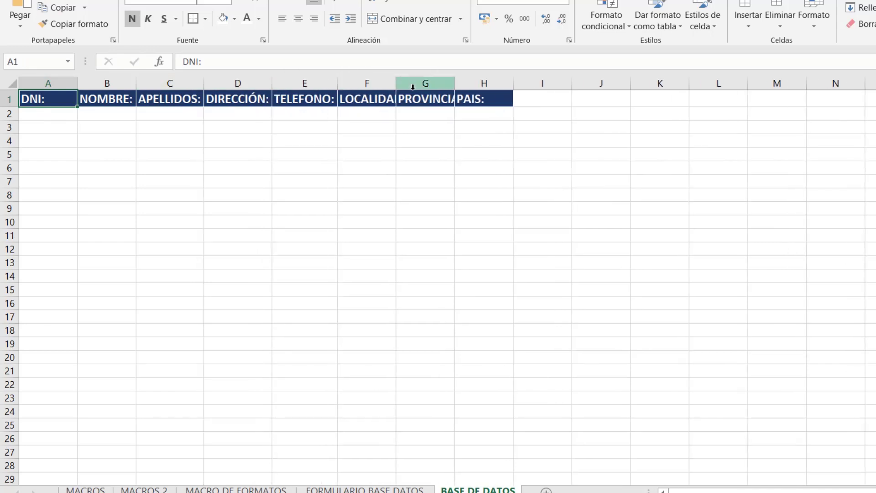
double_click(396, 84)
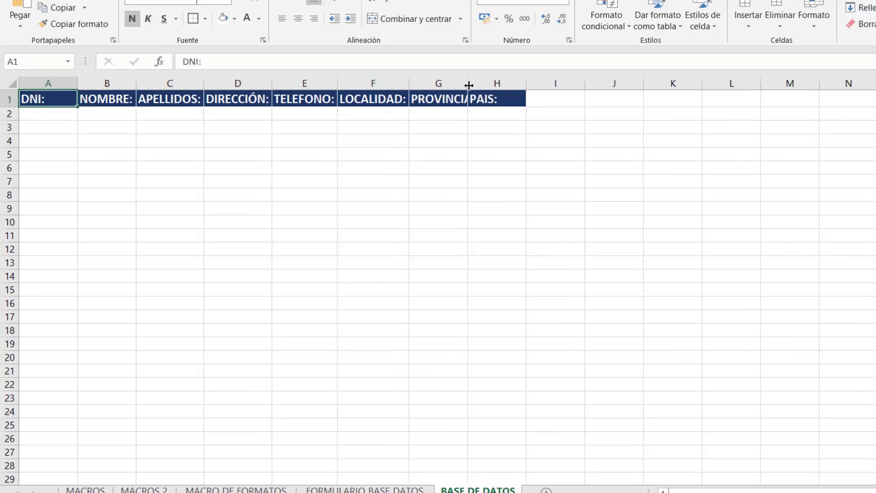
double_click(468, 83)
click(187, 155)
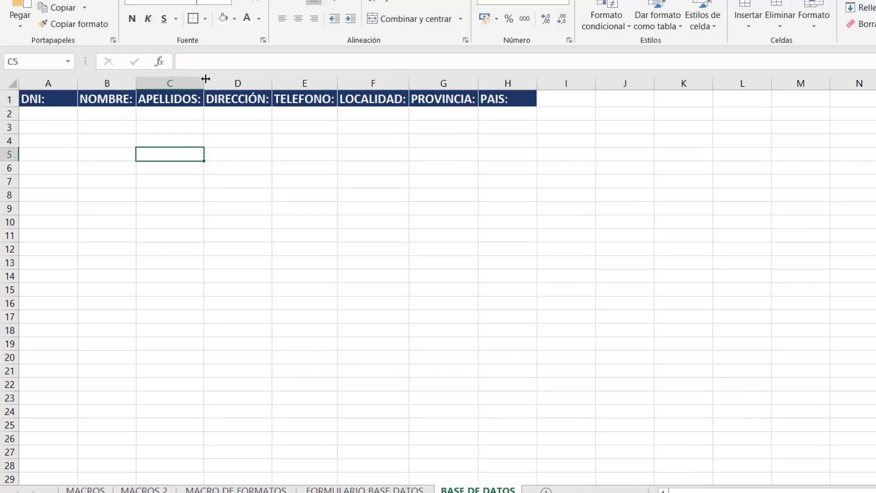
Drag columns B through G wider so every header fits, then return to FORMULARIO BASE DATOS.
drag(204, 83, 260, 82)
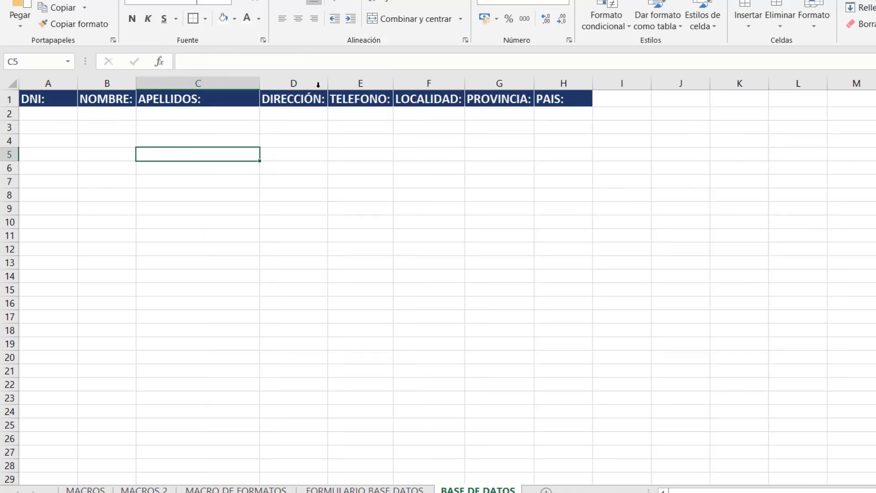
drag(327, 82, 372, 82)
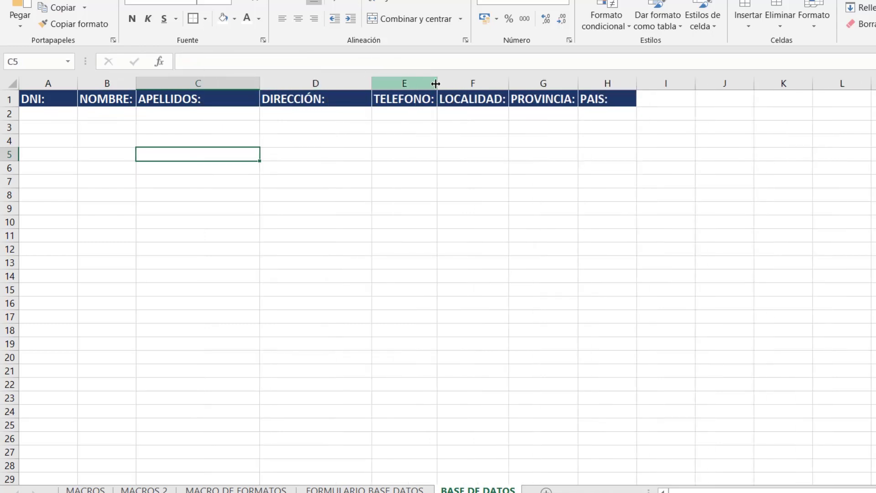
drag(436, 84, 455, 83)
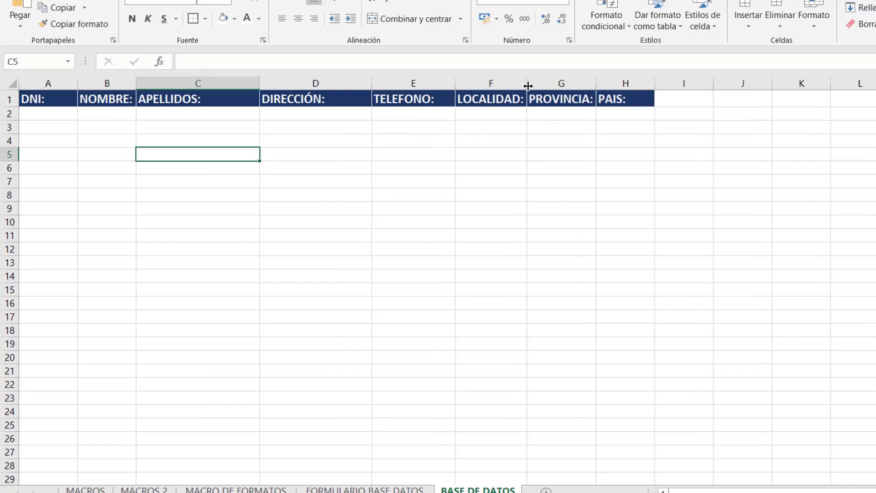
drag(528, 86, 542, 86)
drag(611, 84, 623, 83)
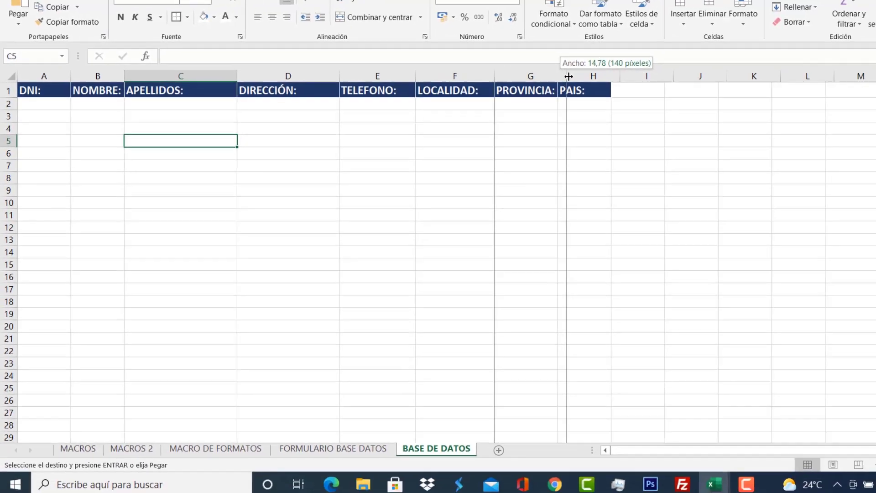
drag(569, 76, 566, 76)
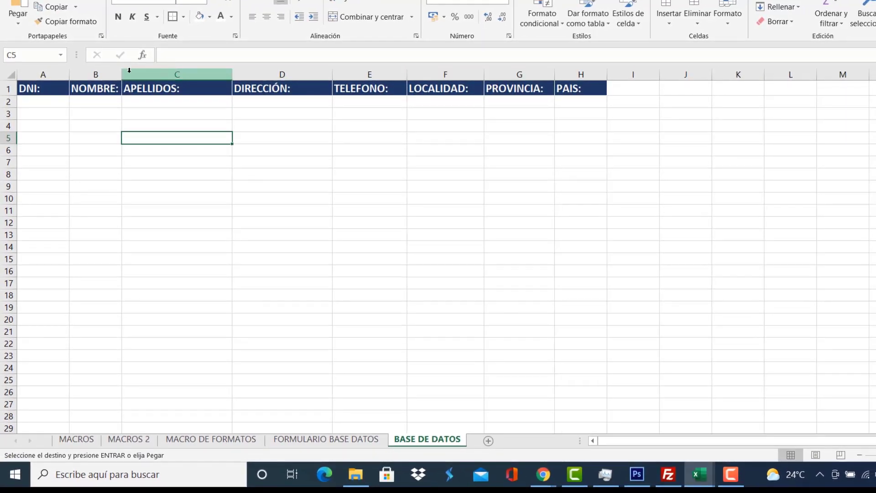
drag(121, 74, 153, 74)
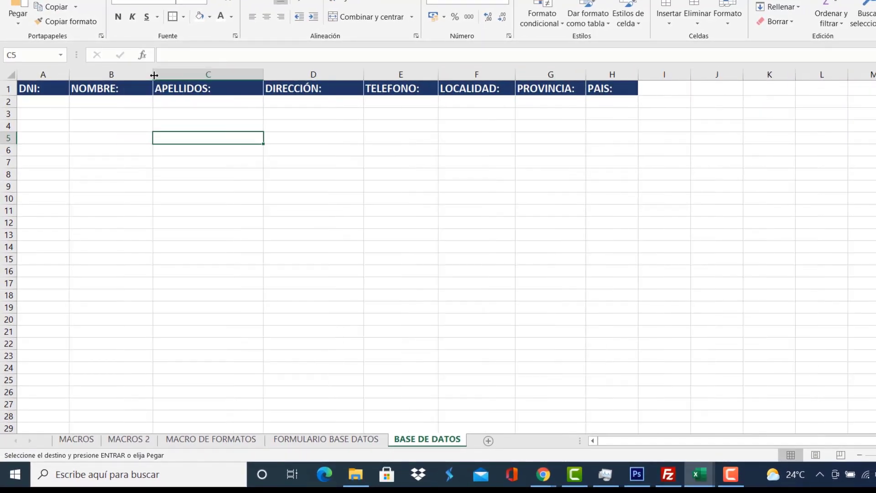
click(340, 439)
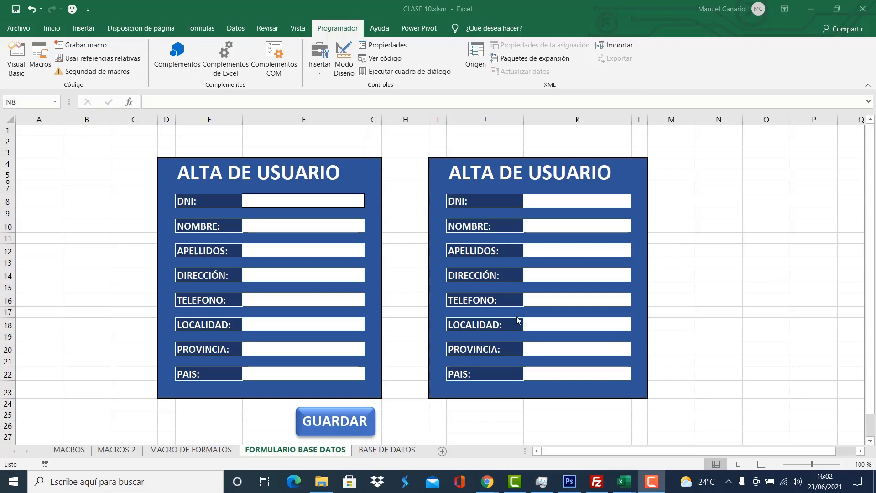
click(577, 200)
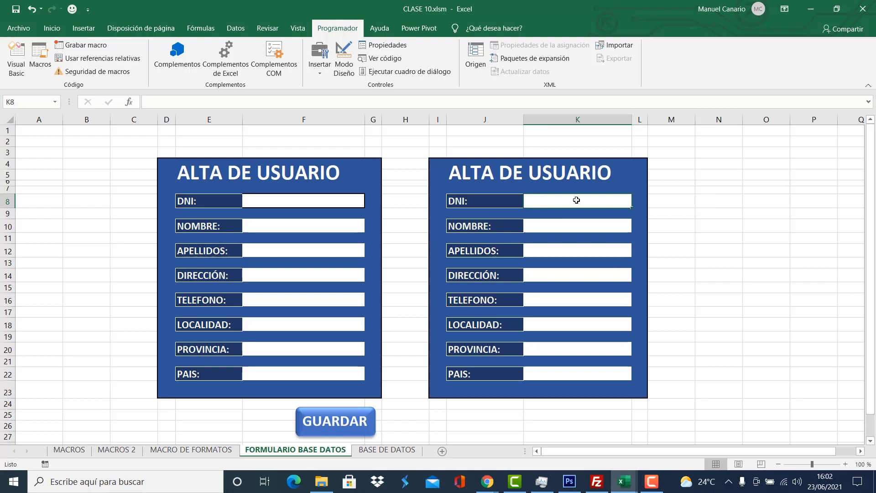
click(571, 225)
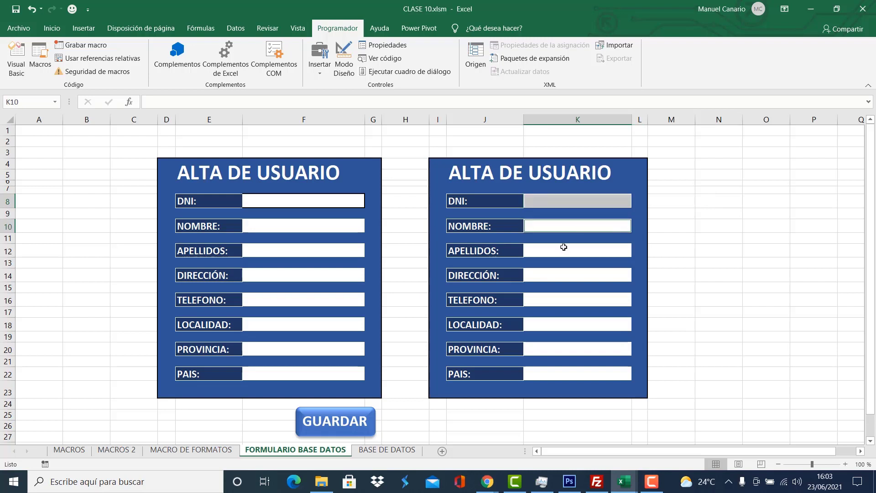
click(564, 249)
click(570, 276)
click(574, 300)
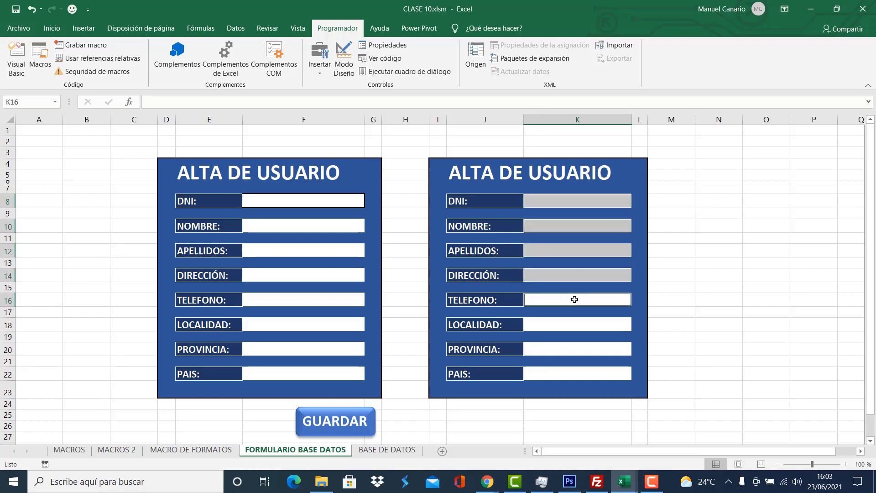
click(580, 330)
click(579, 352)
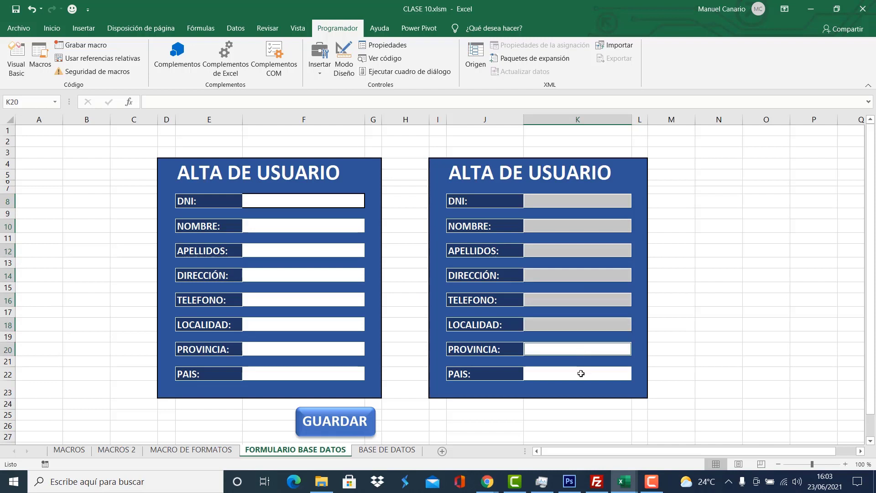
click(580, 374)
click(669, 222)
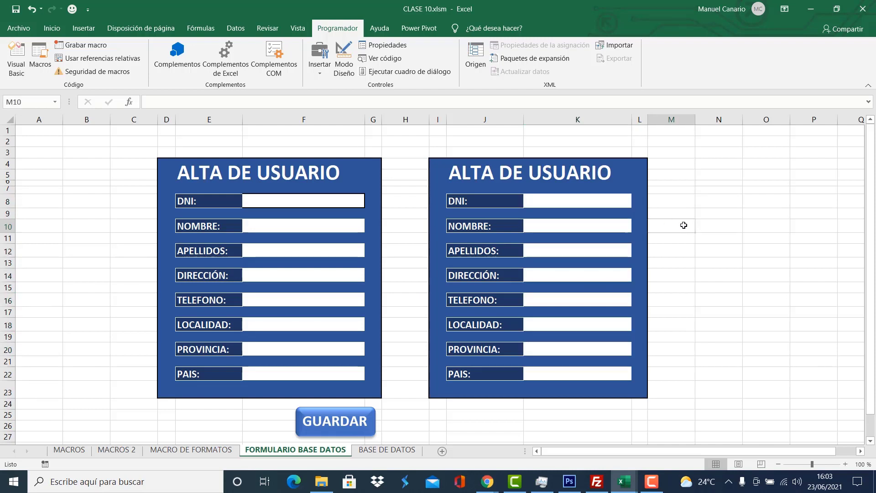
click(384, 451)
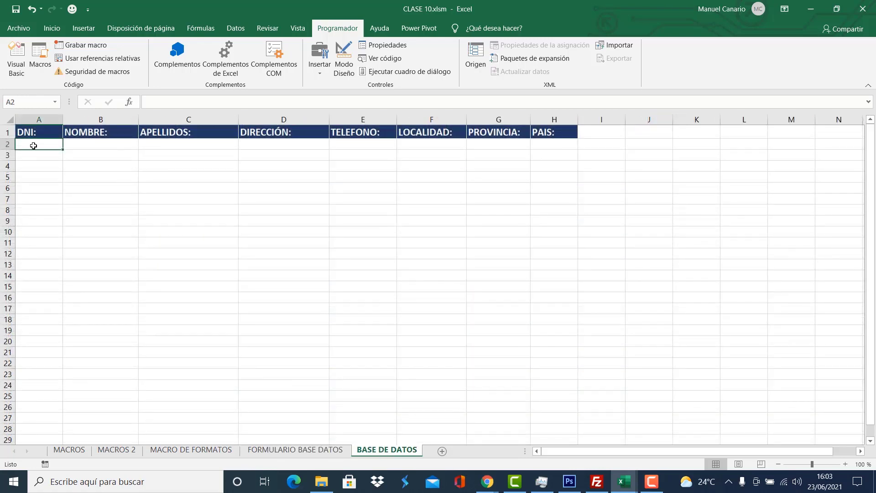
drag(33, 145, 554, 145)
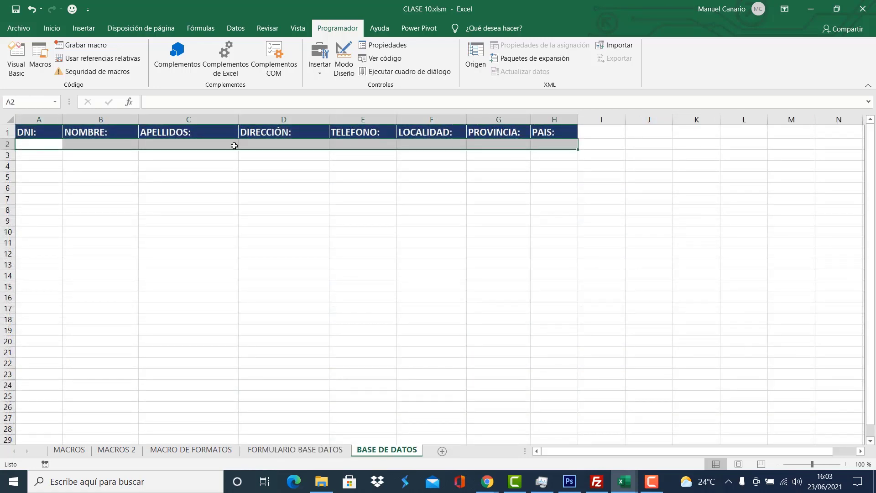
click(33, 145)
click(320, 452)
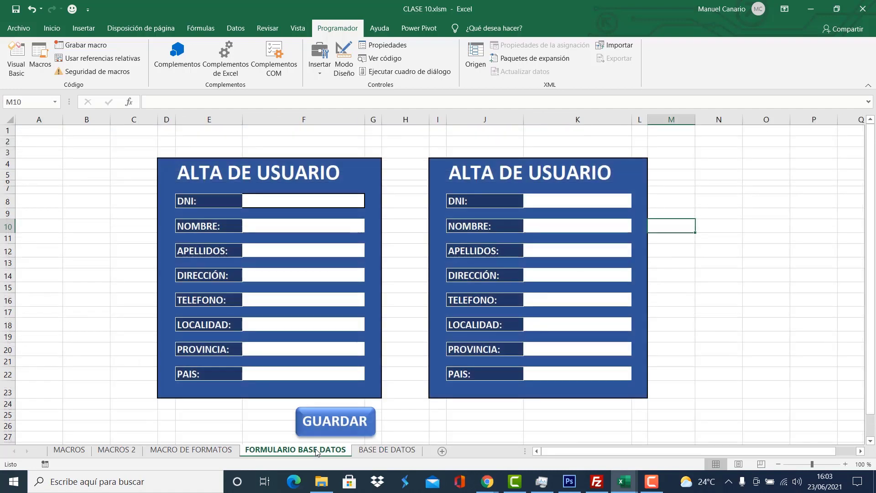
click(576, 200)
click(575, 226)
click(578, 251)
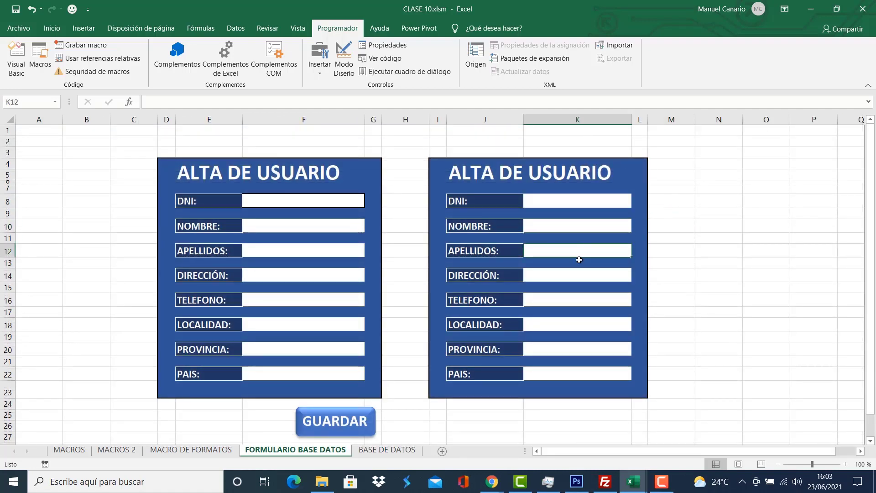
click(579, 274)
click(582, 300)
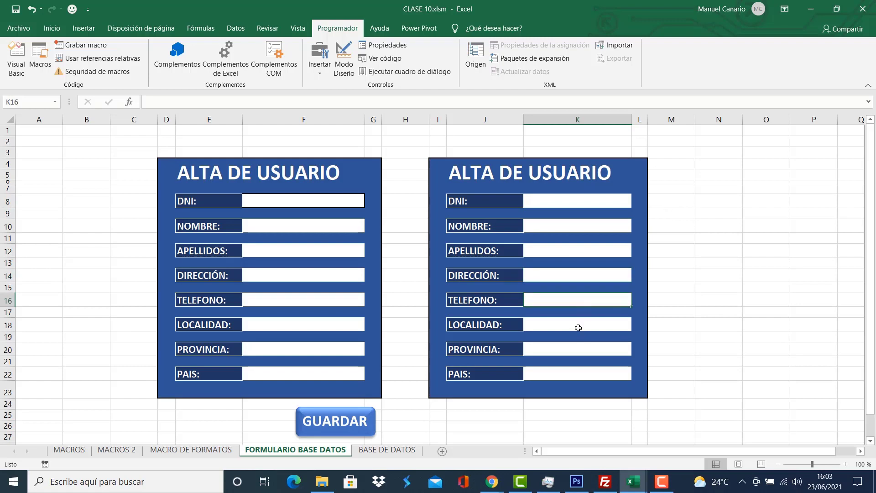
click(576, 327)
click(576, 351)
click(574, 376)
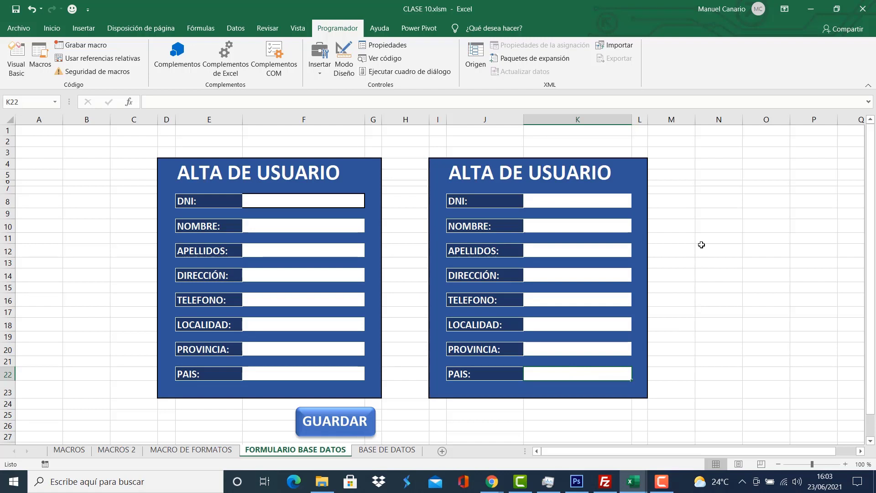
Begin recording a macro named GUARDAR, then switch to the BASE DE DATOS sheet.
click(86, 45)
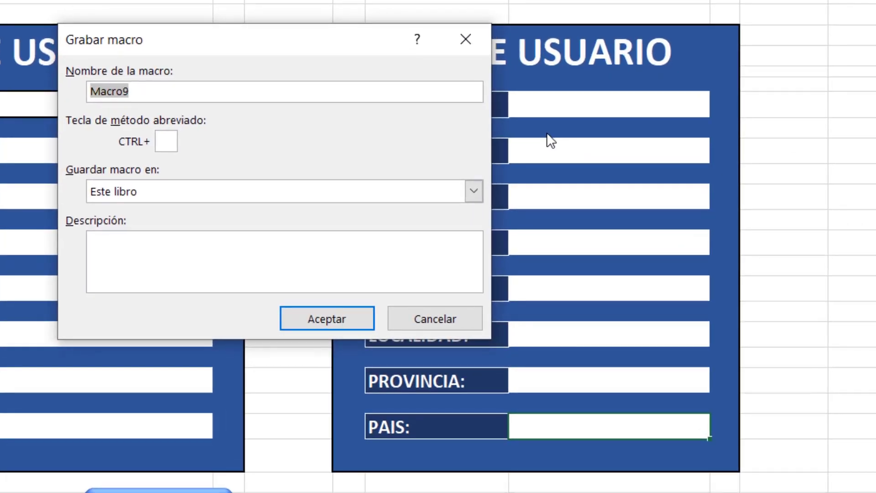
text(GUARDAR)
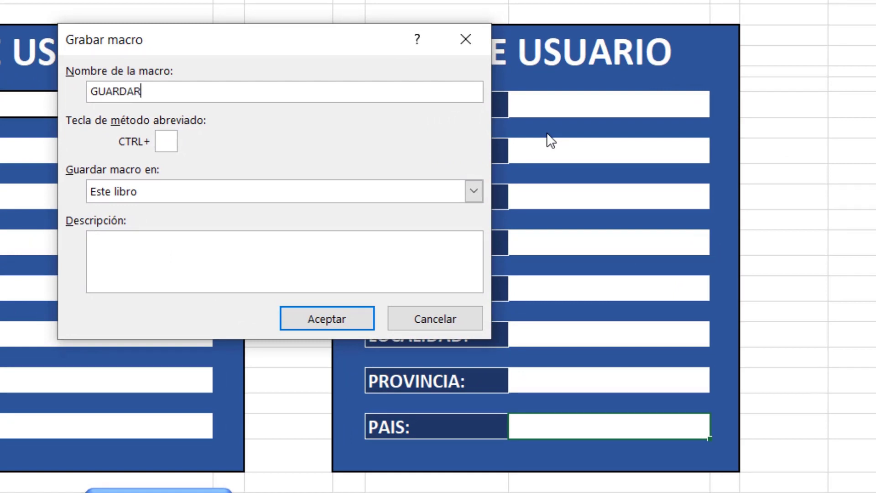
click(326, 315)
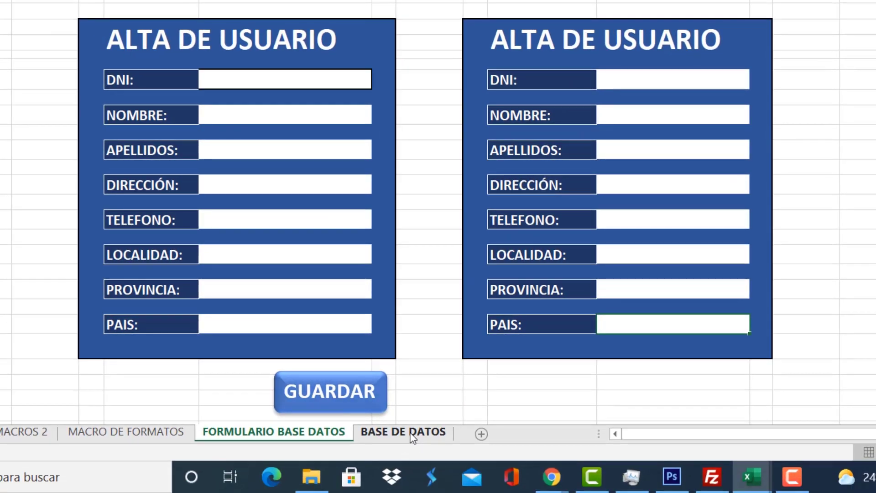
click(404, 434)
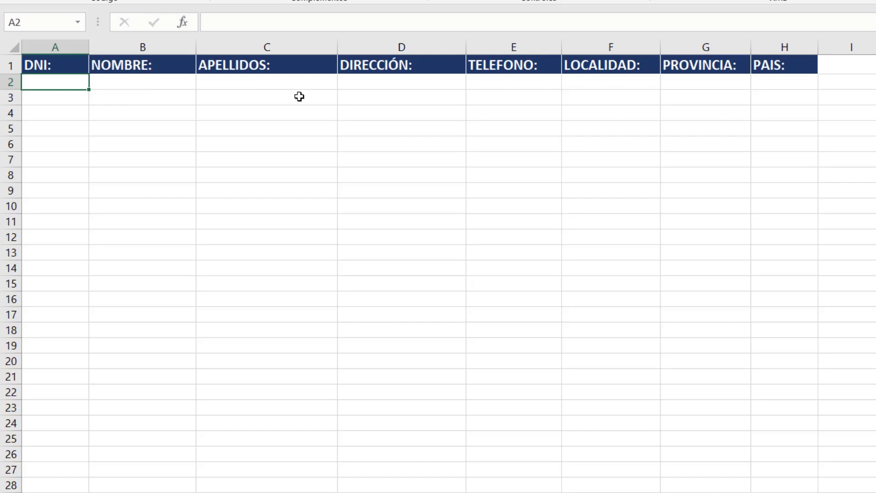
Insert a new row 2 under the headers using the formatting from below, then return to FORMULARIO BASE DATOS.
click(6, 82)
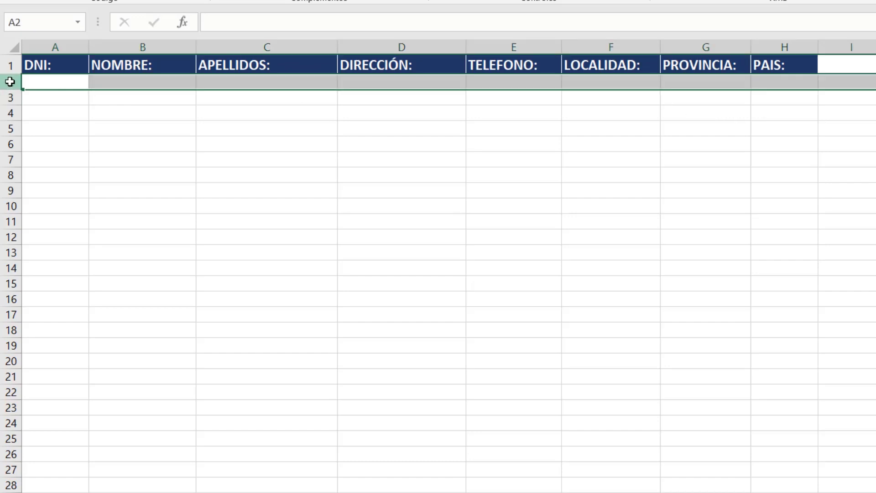
right_click(9, 82)
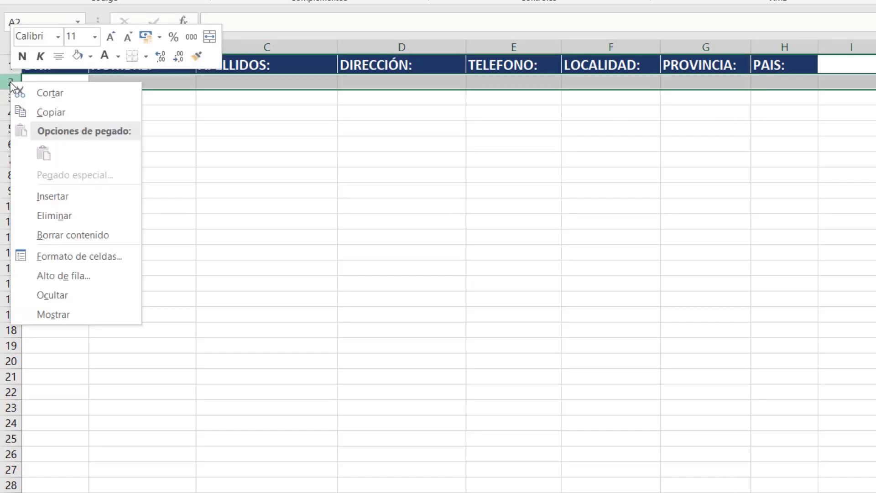
click(75, 195)
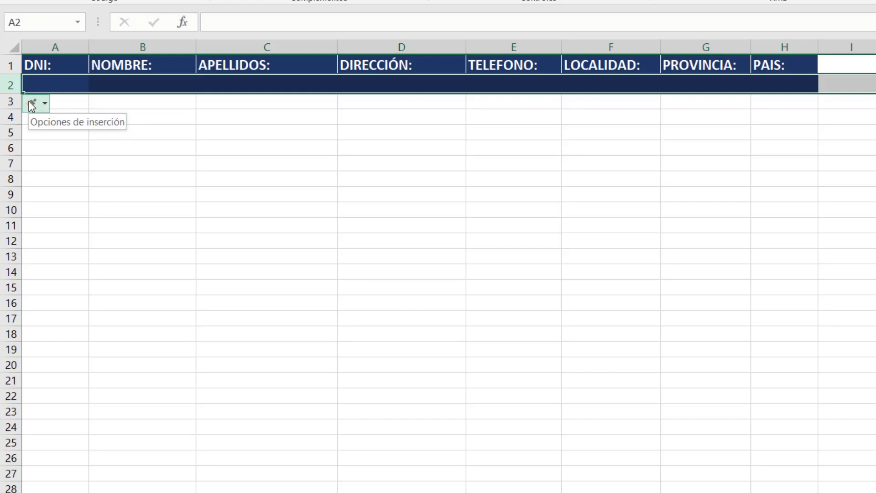
click(45, 103)
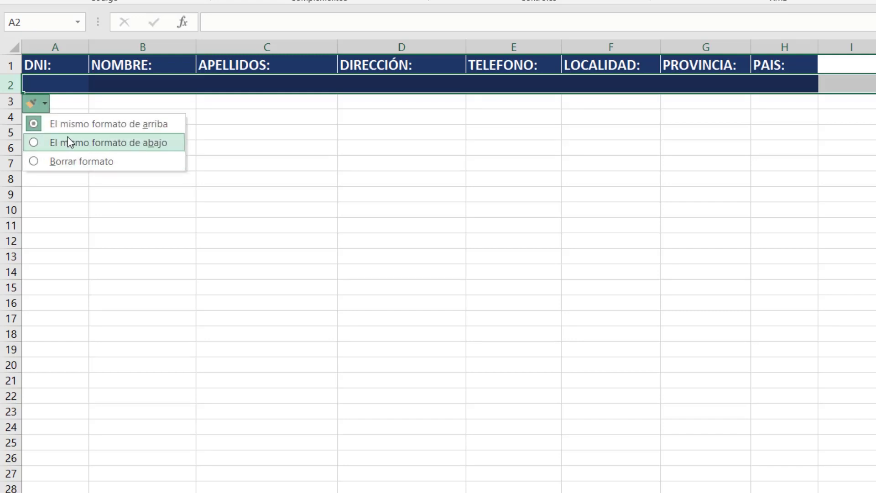
click(82, 143)
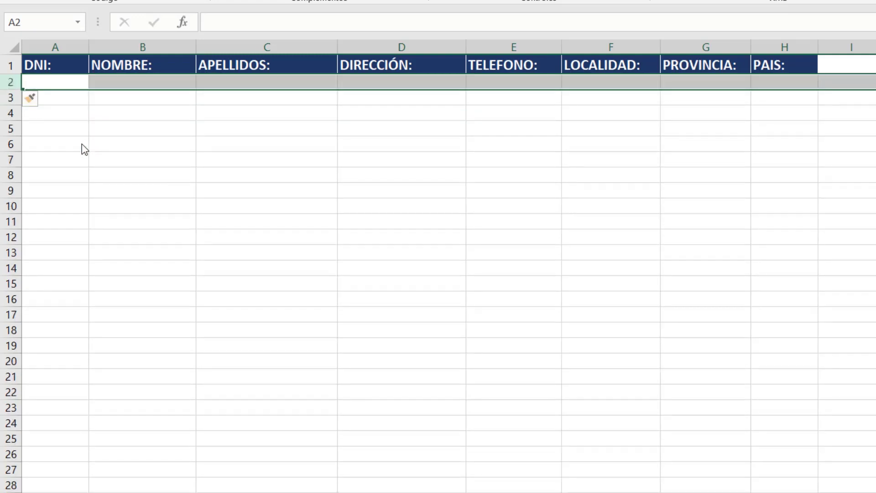
click(46, 82)
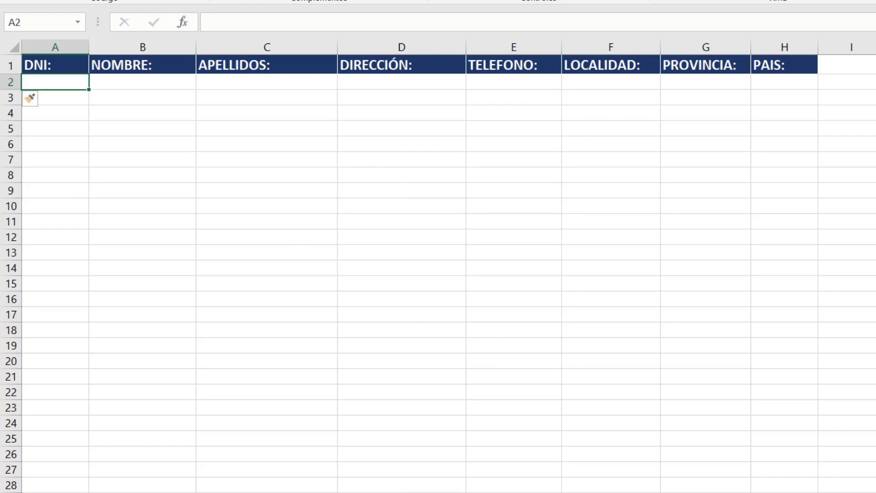
click(374, 458)
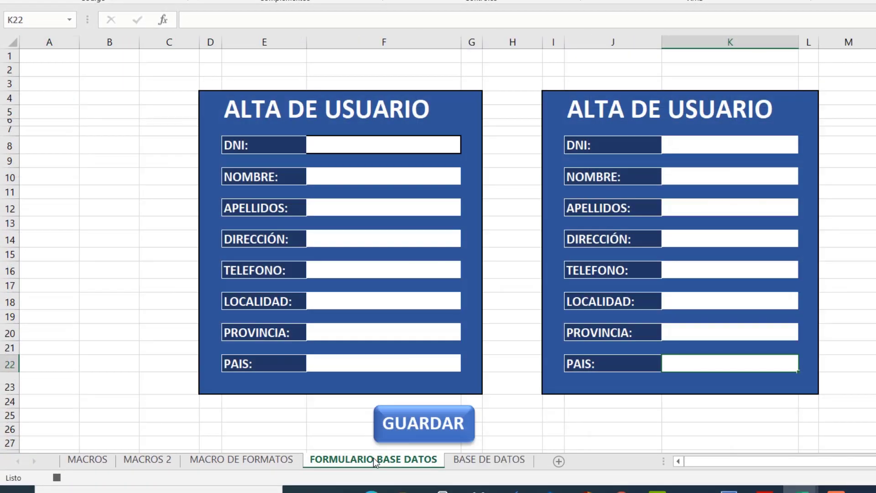
Copy the right form's eight entry cells K8 to K22, DNI through PAIS, then open BASE DE DATOS.
click(722, 141)
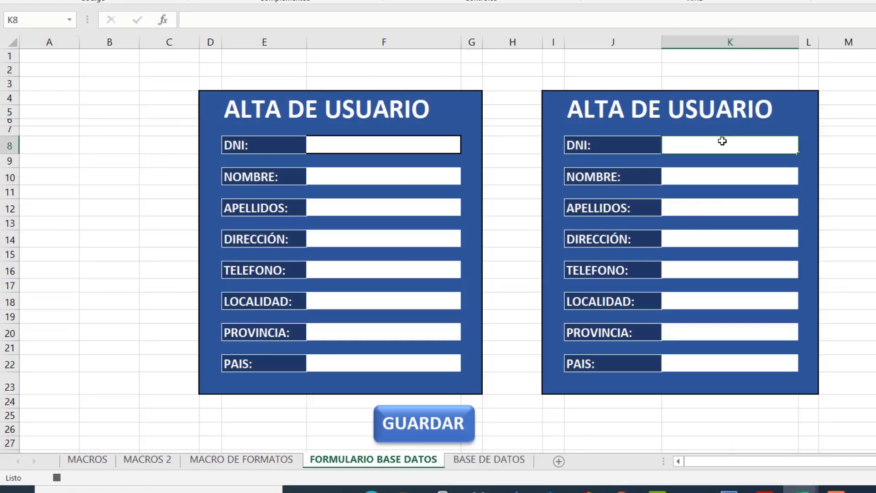
ctrl+click(715, 177)
ctrl+click(725, 206)
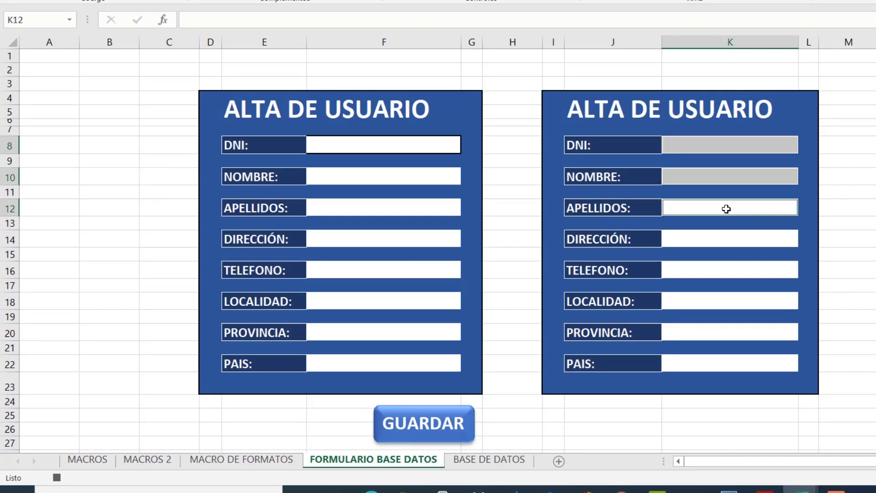
ctrl+click(728, 241)
ctrl+click(728, 268)
ctrl+click(733, 304)
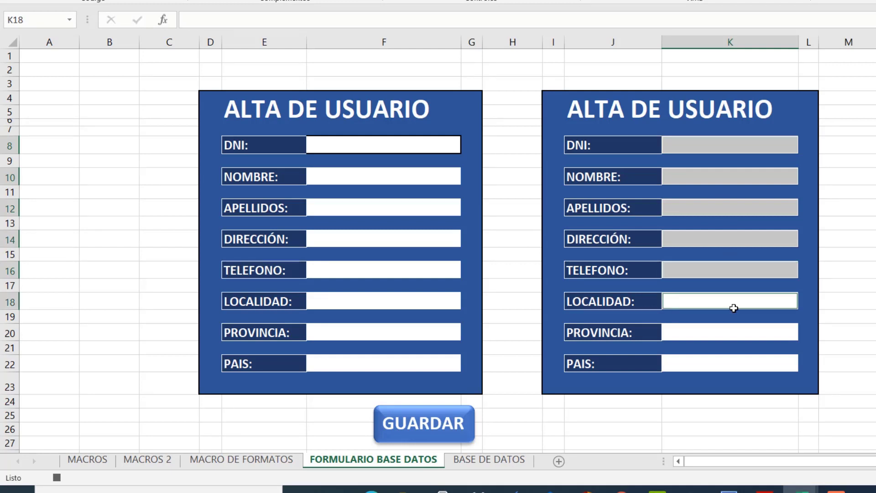
ctrl+click(733, 338)
ctrl+click(731, 364)
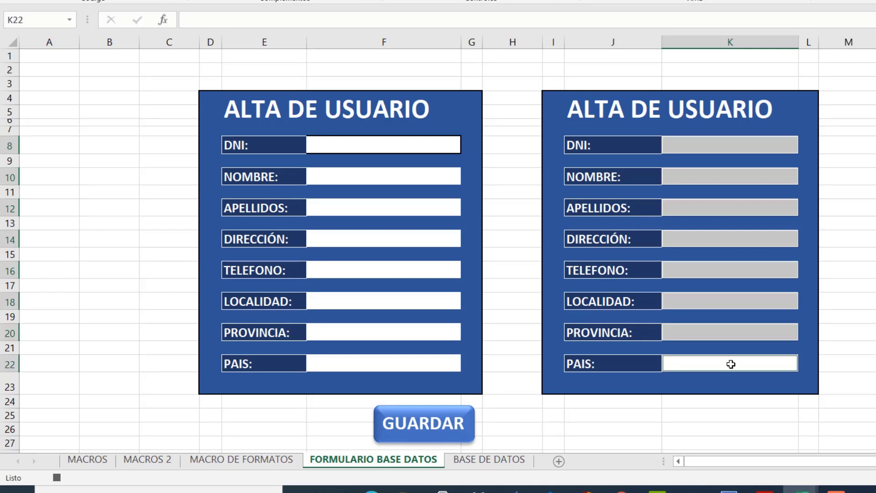
right_click(731, 364)
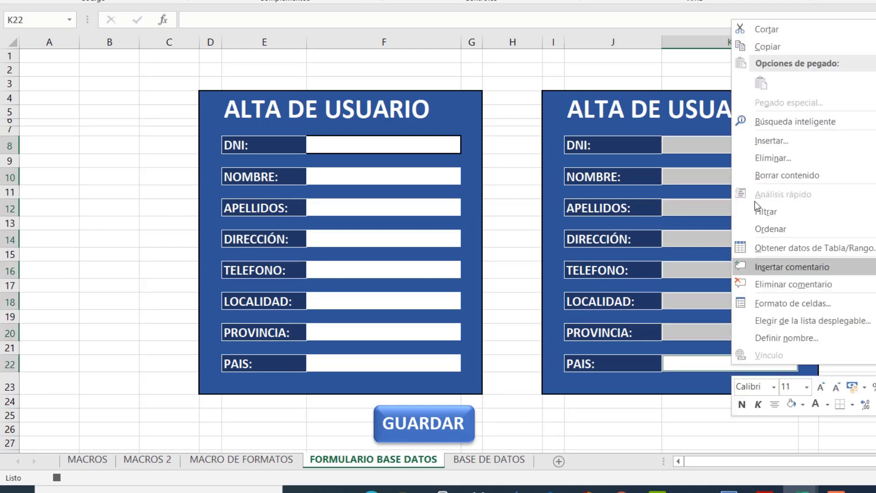
click(769, 47)
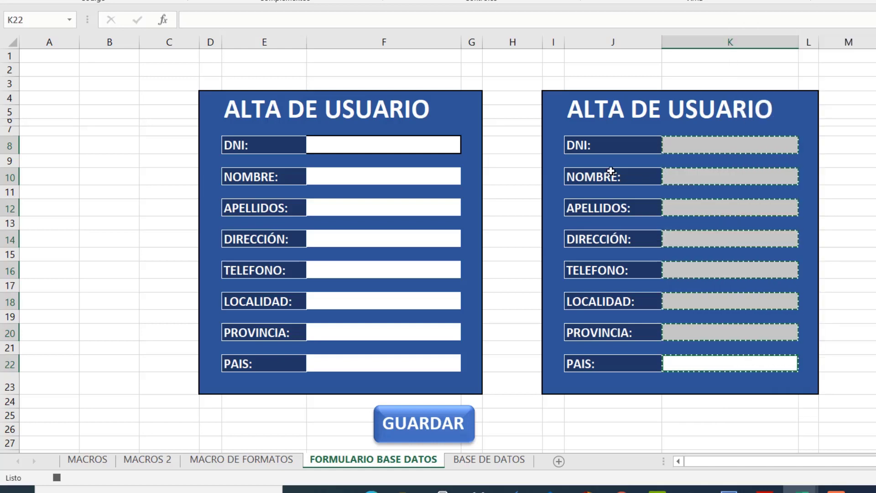
click(487, 462)
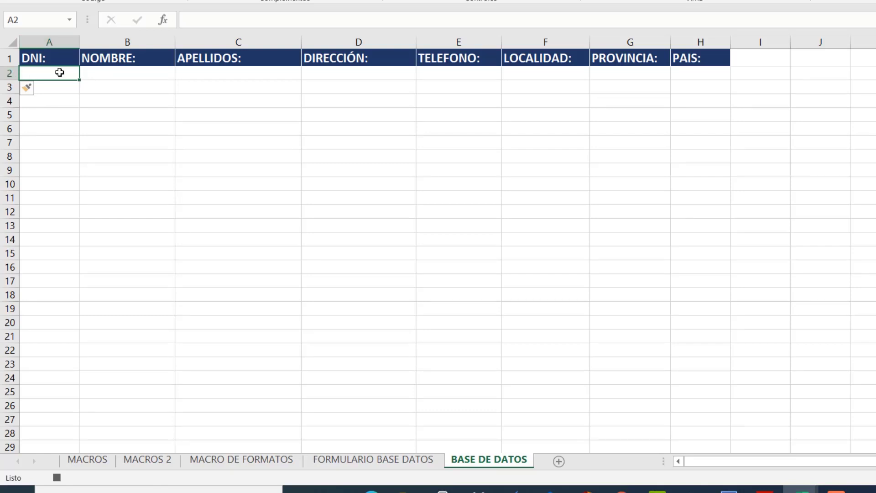
Paste the copied entry cells at A2 with Transponer, filling A2:H2.
right_click(59, 72)
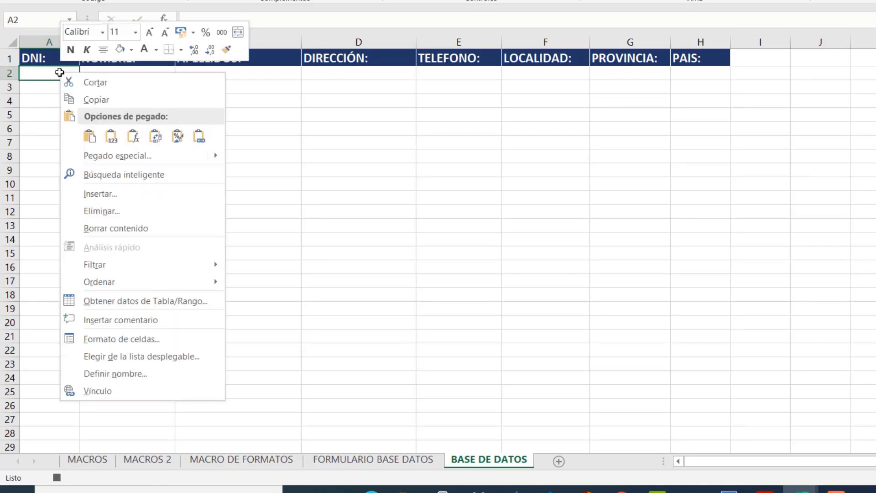
click(147, 154)
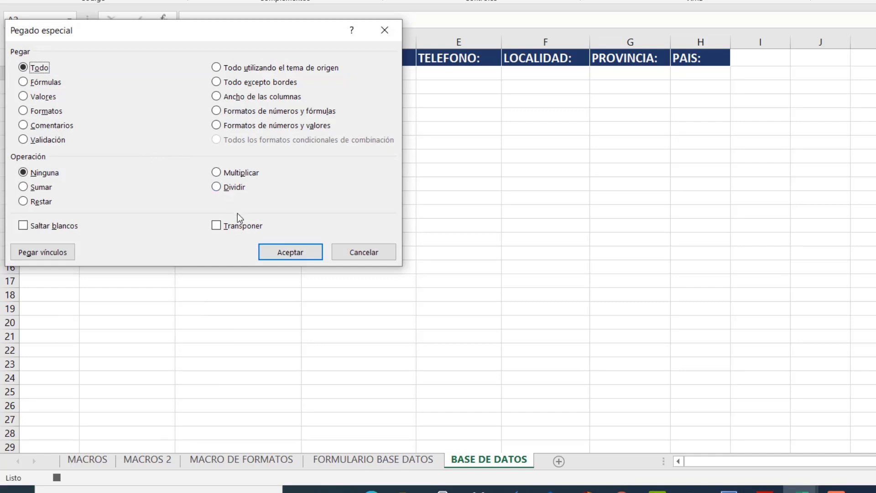
click(235, 229)
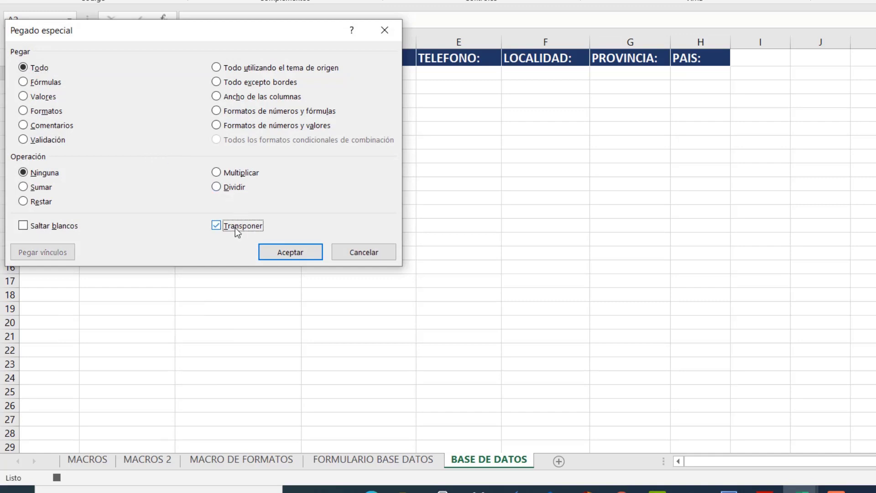
click(279, 254)
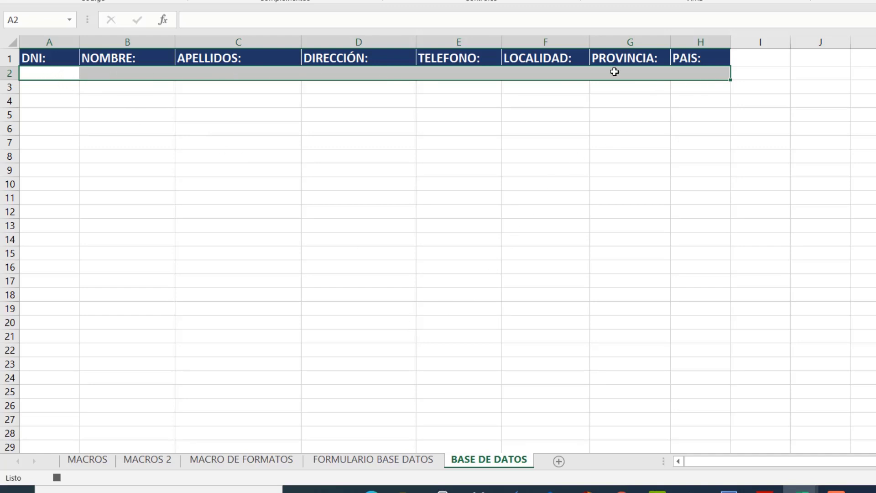
On FORMULARIO BASE DATOS, select the eight right-form entry cells K8 through K22 together.
click(382, 461)
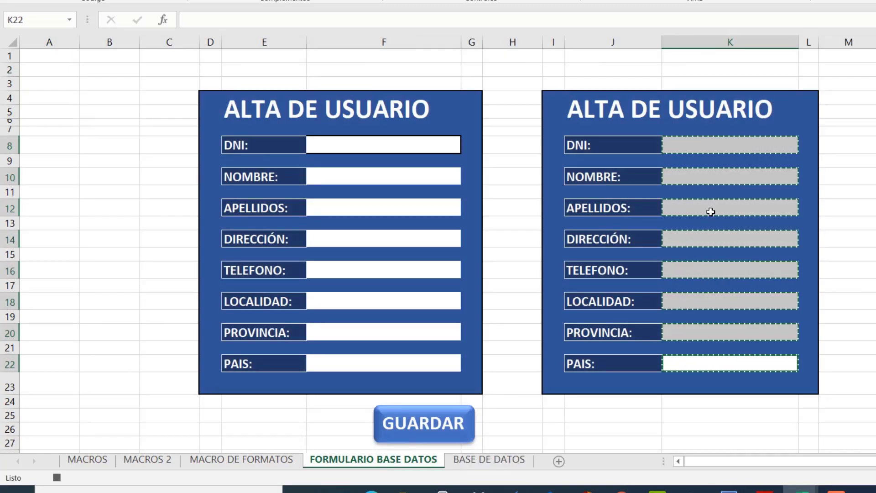
click(715, 138)
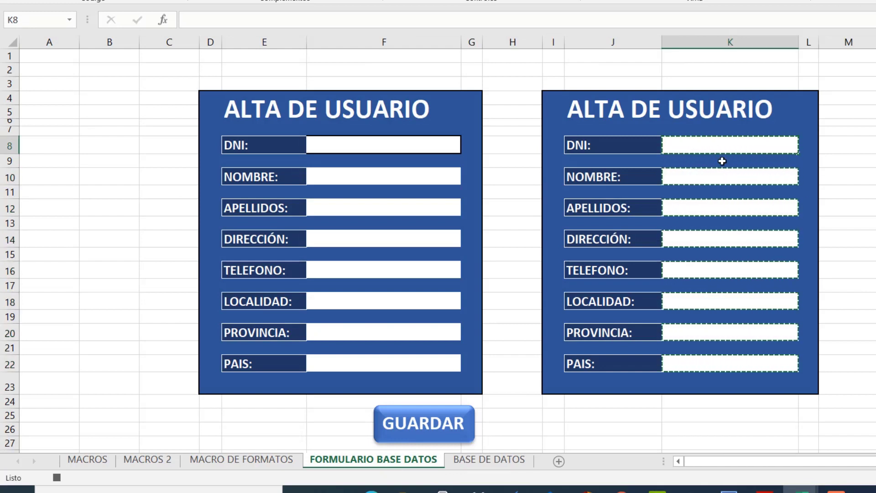
ctrl+click(729, 175)
ctrl+click(725, 206)
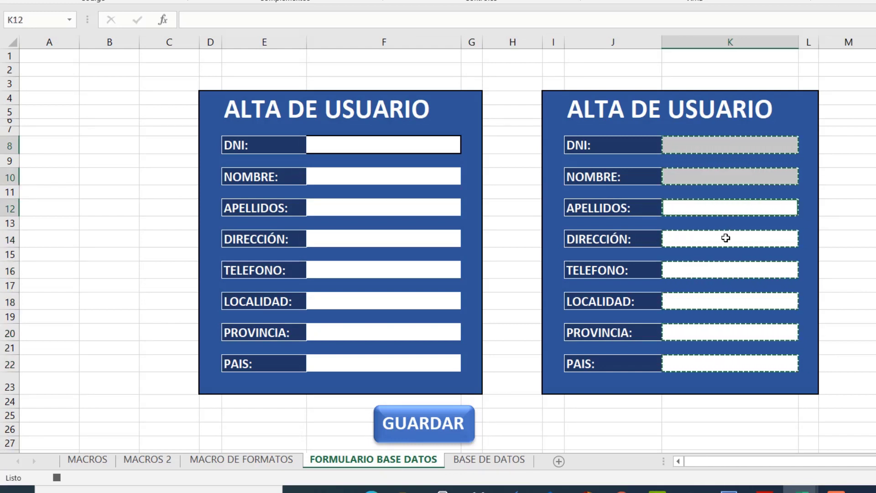
ctrl+click(726, 239)
ctrl+click(727, 269)
ctrl+click(732, 302)
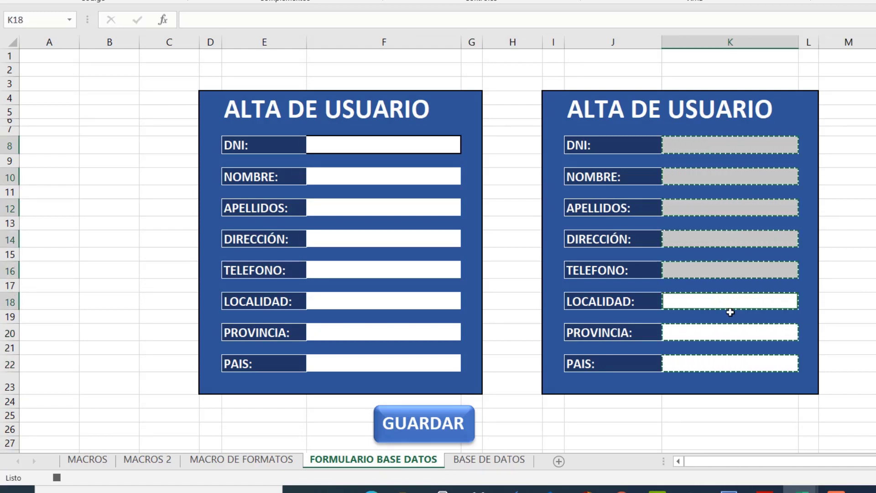
ctrl+click(729, 332)
ctrl+click(726, 362)
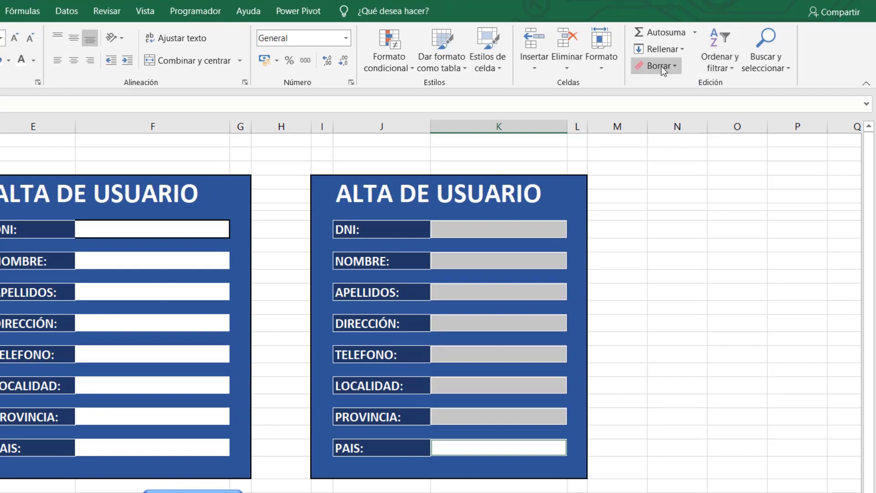
Apply Borrar todo to the selected entry cells, then return to cell K8.
click(661, 66)
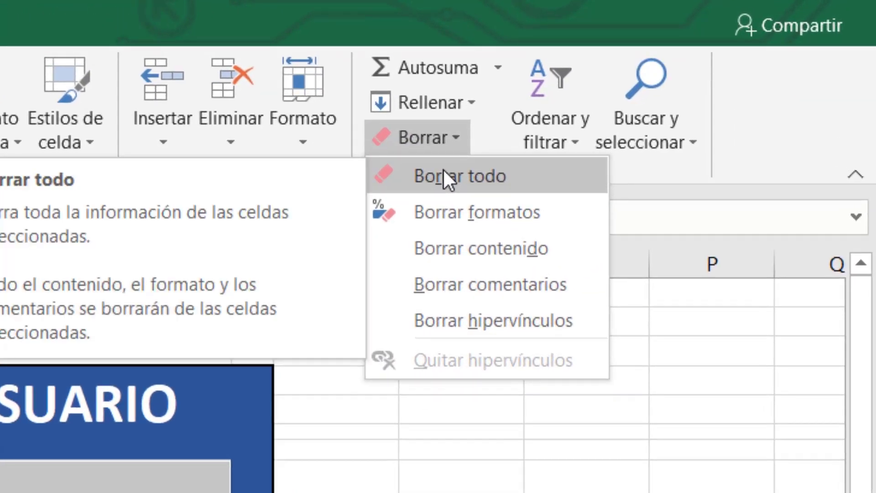
click(443, 173)
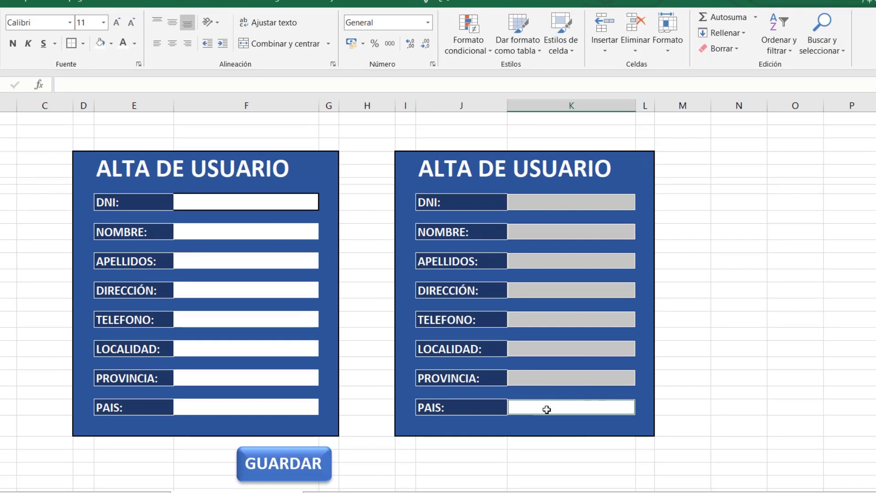
click(562, 202)
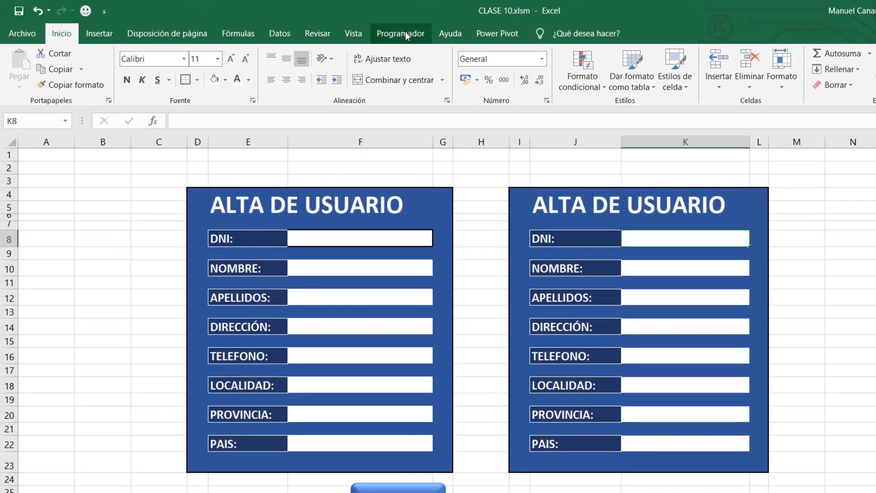
click(380, 27)
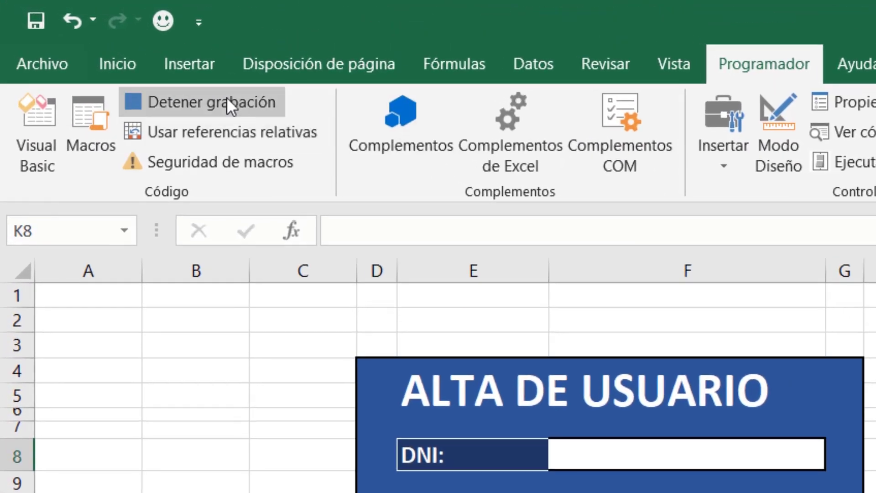
Stop the macro recording and confirm GUARDAR is listed in the Macros dialog.
click(226, 97)
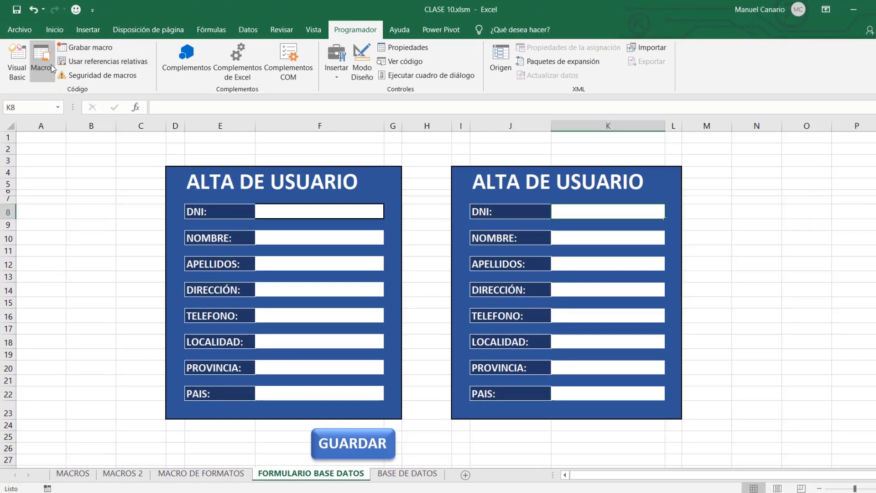
click(51, 66)
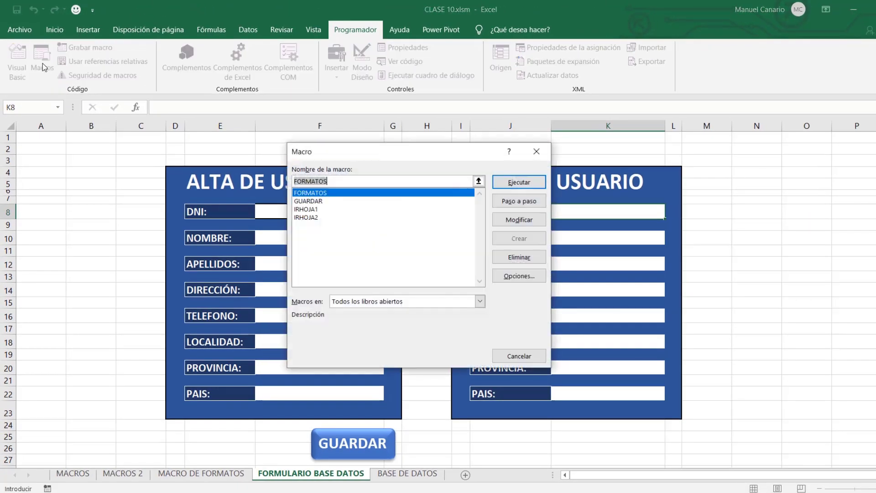
click(315, 201)
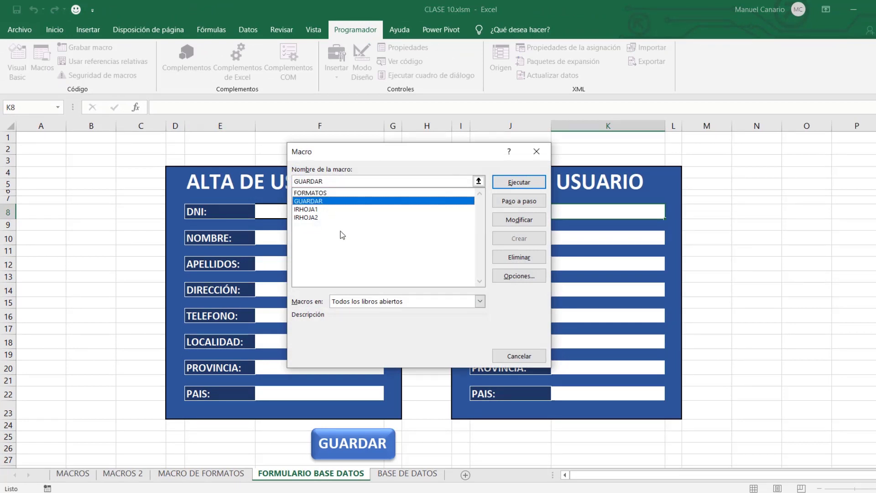
click(529, 357)
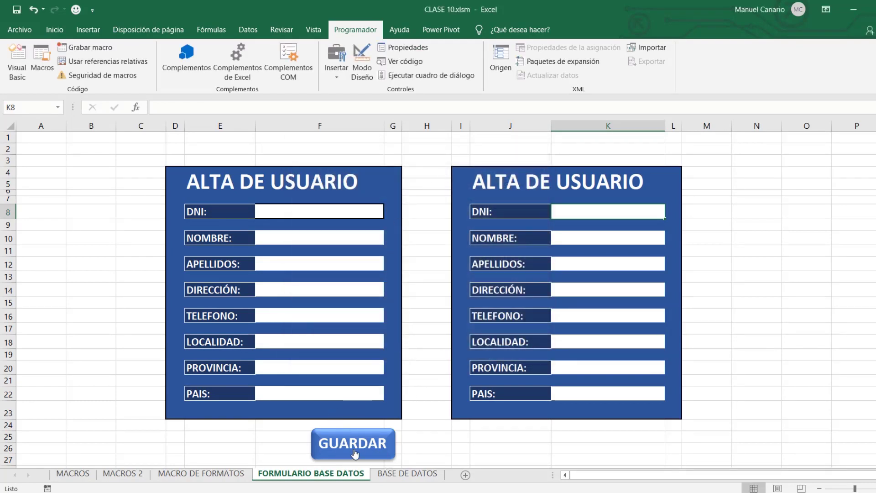
Open the Shapes gallery under Insertar > Ilustraciones.
click(99, 36)
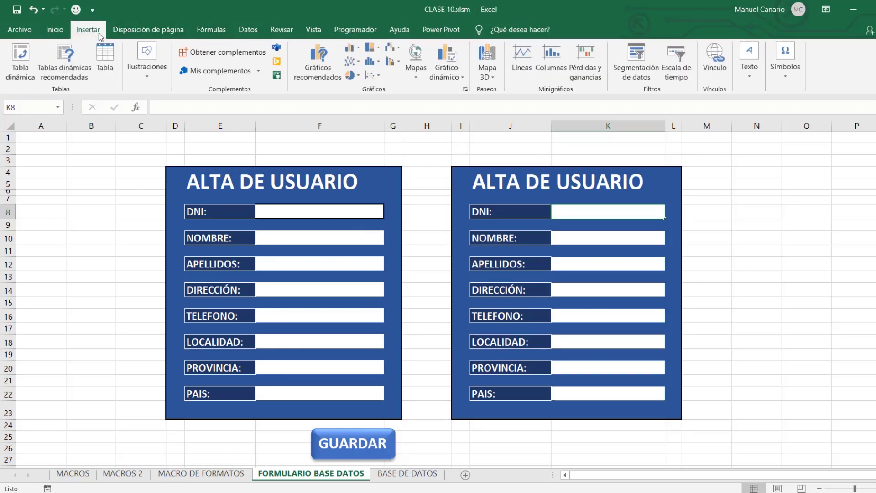
click(149, 77)
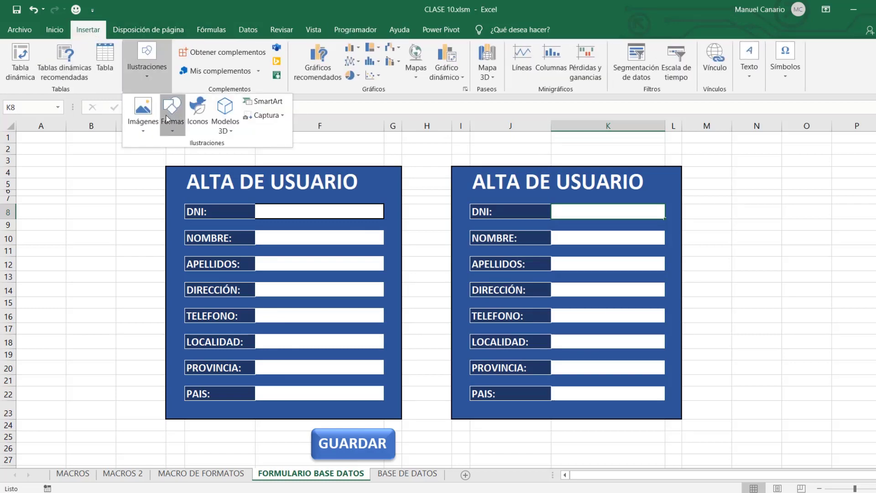
click(168, 119)
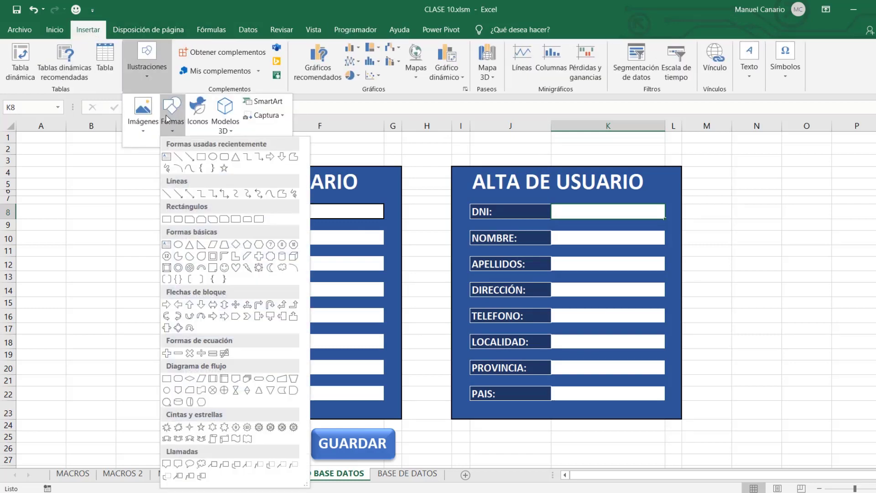
Draw a rounded rectangle below the right form and label it GUARDAR.
click(224, 157)
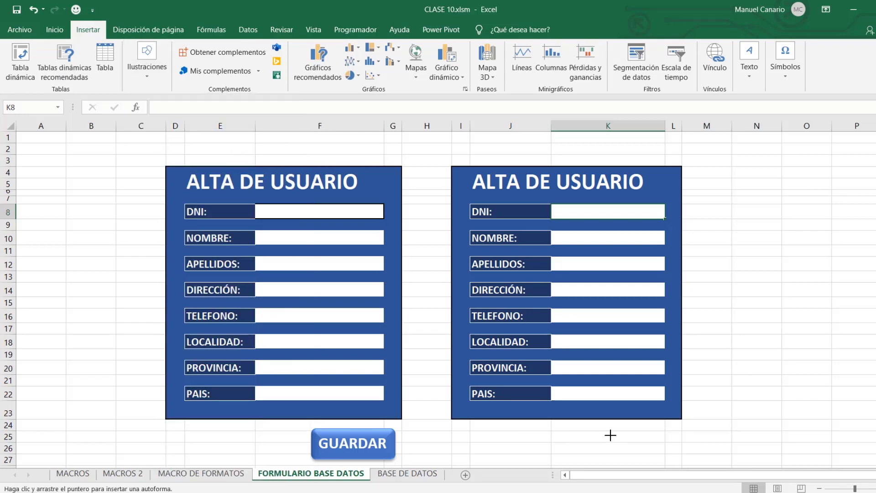
mouse_move(610, 435)
mouse_down()
mouse_move(676, 461)
mouse_move(668, 424)
mouse_move(682, 388)
mouse_up()
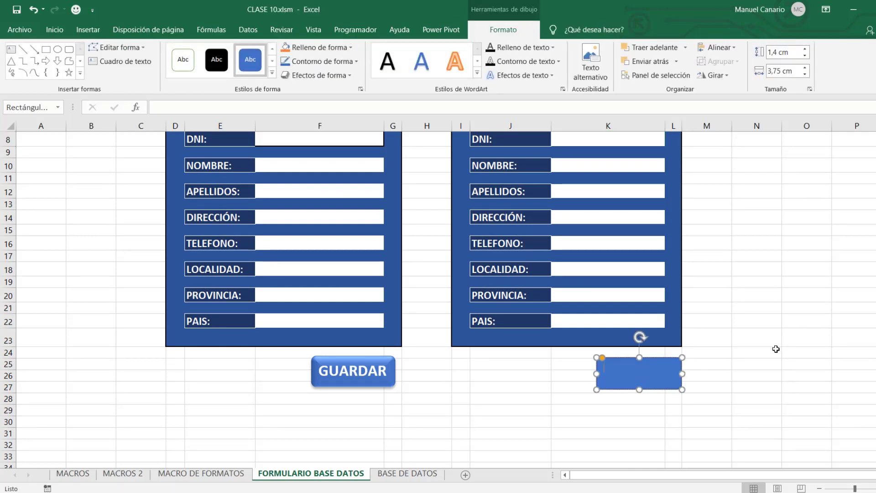
text(GUARDAR)
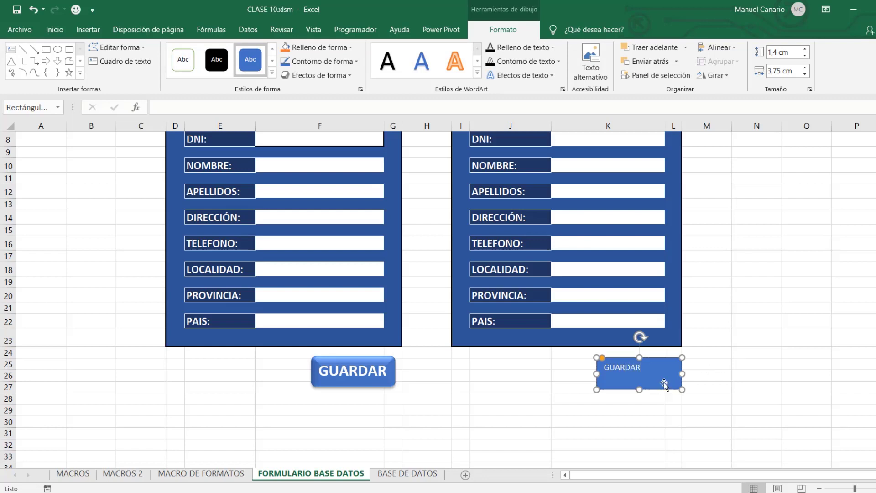
Make the GUARDAR label bold and enlarge it to 20 points.
click(59, 31)
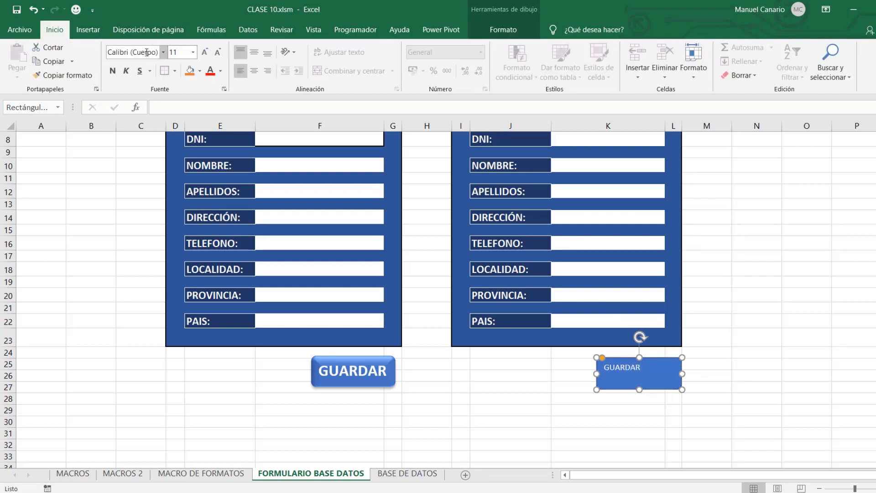
click(114, 71)
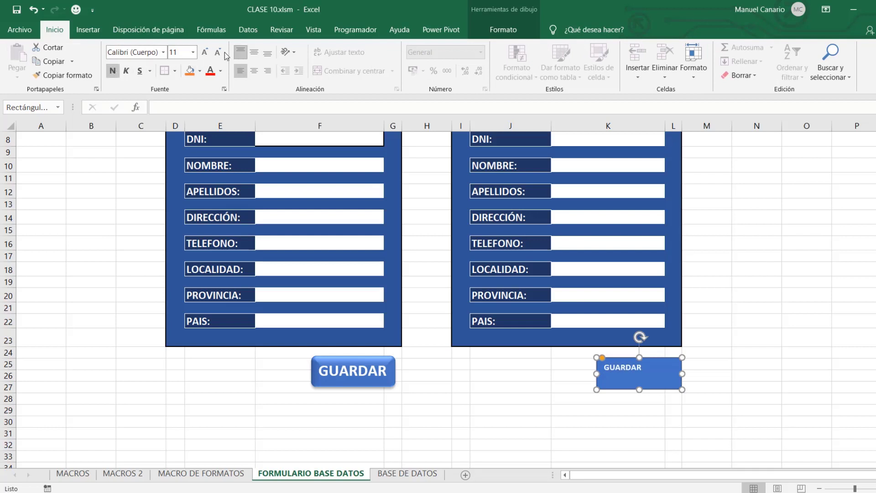
click(205, 53)
click(205, 53)
click(205, 53)
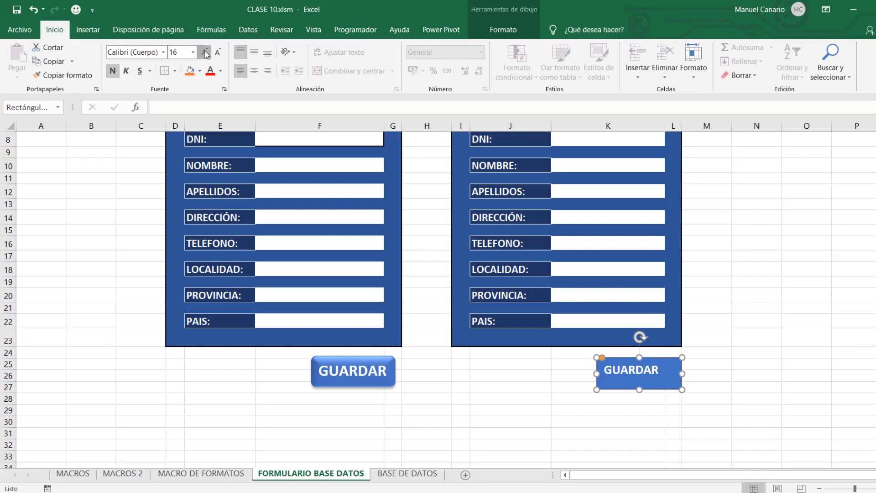
click(205, 53)
click(205, 53)
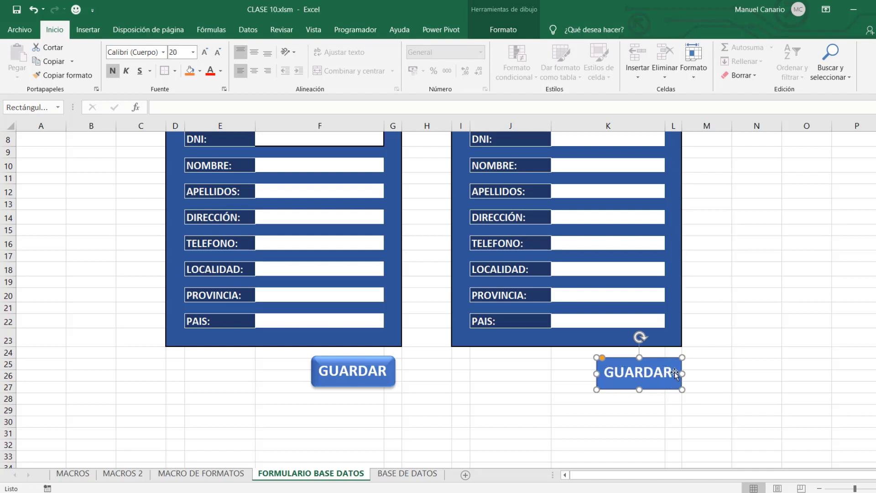
Give the new GUARDAR button a preset 3D shape effect, then deselect it and scroll up.
click(496, 33)
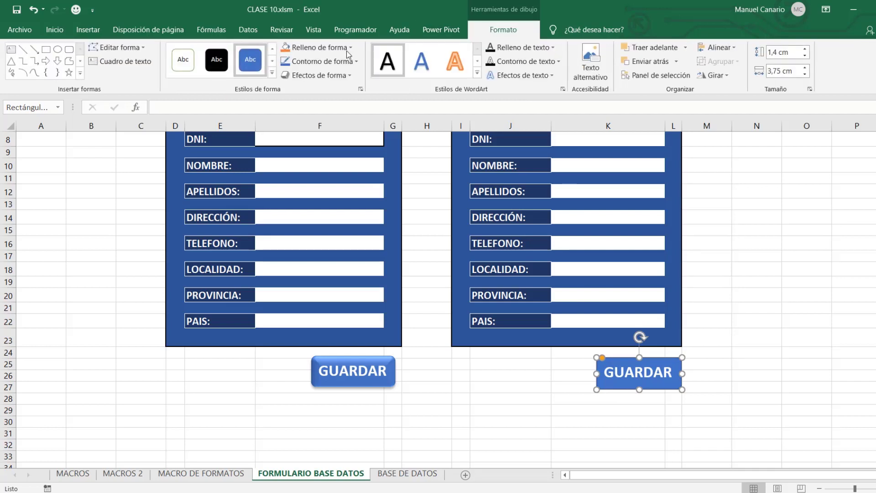
click(330, 78)
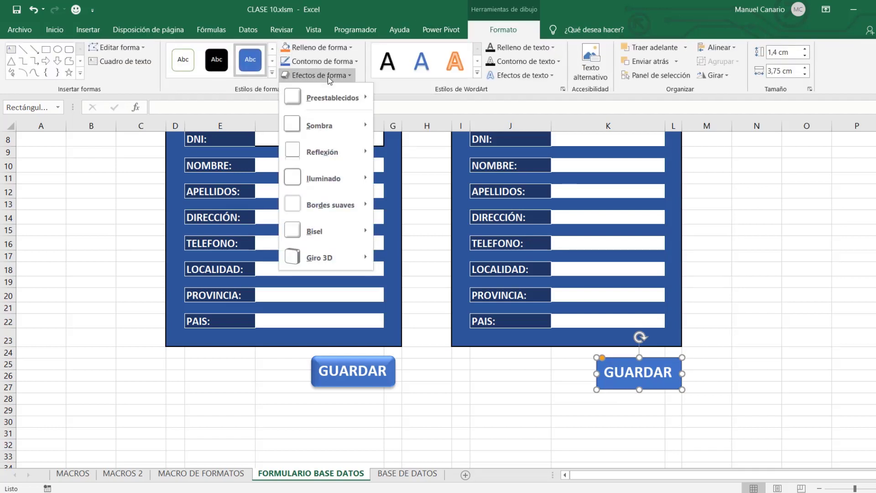
mouse_move(327, 94)
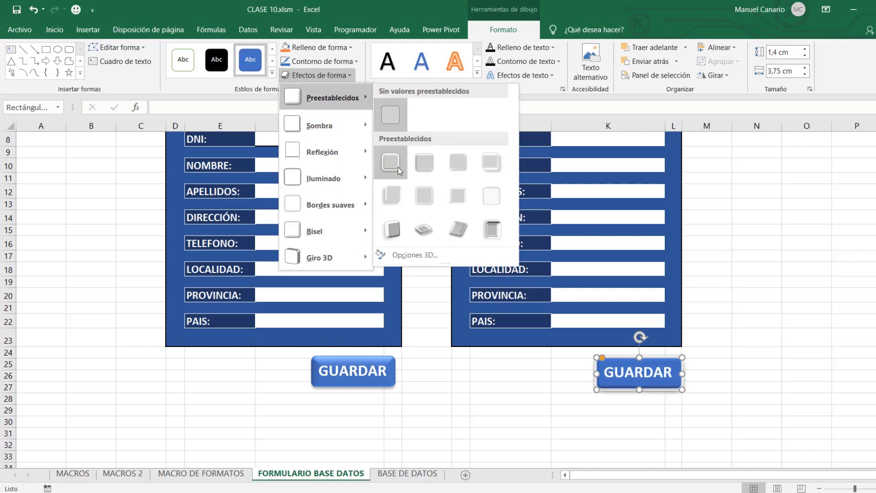
click(423, 164)
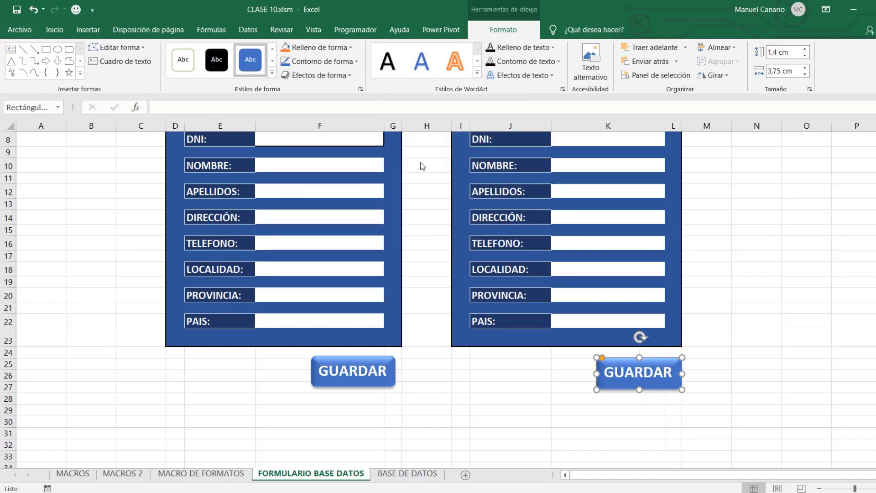
click(790, 352)
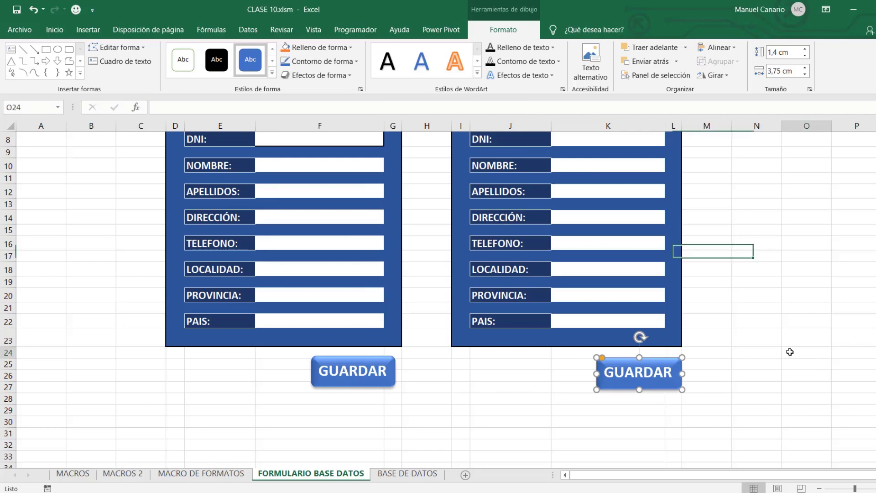
scroll(711, 253, up, 3)
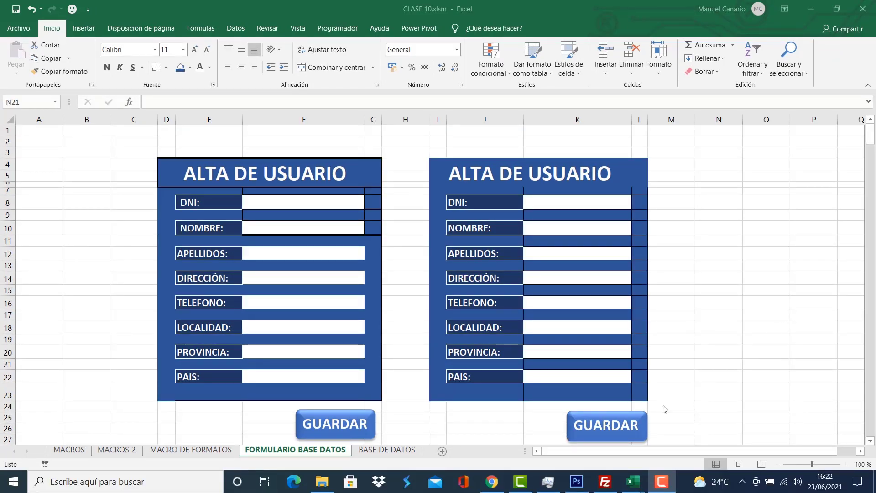
Assign the GUARDAR macro to the new GUARDAR shape under the right form.
click(638, 417)
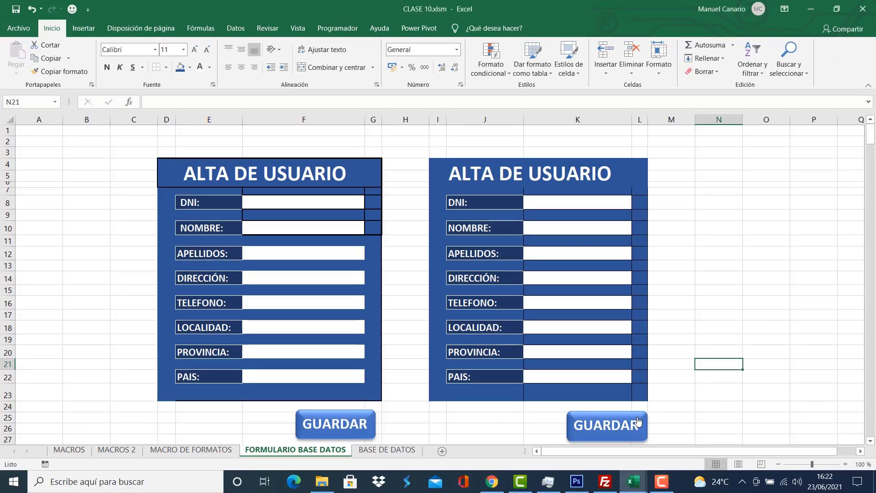
right_click(638, 419)
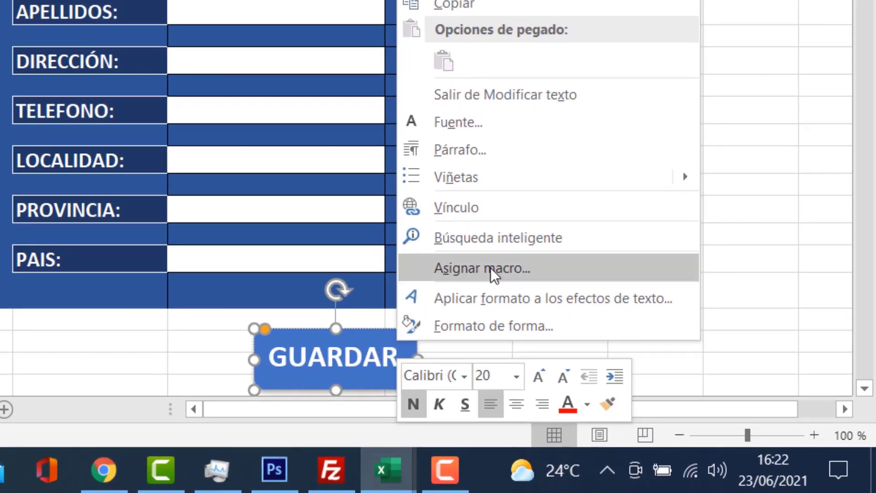
click(489, 267)
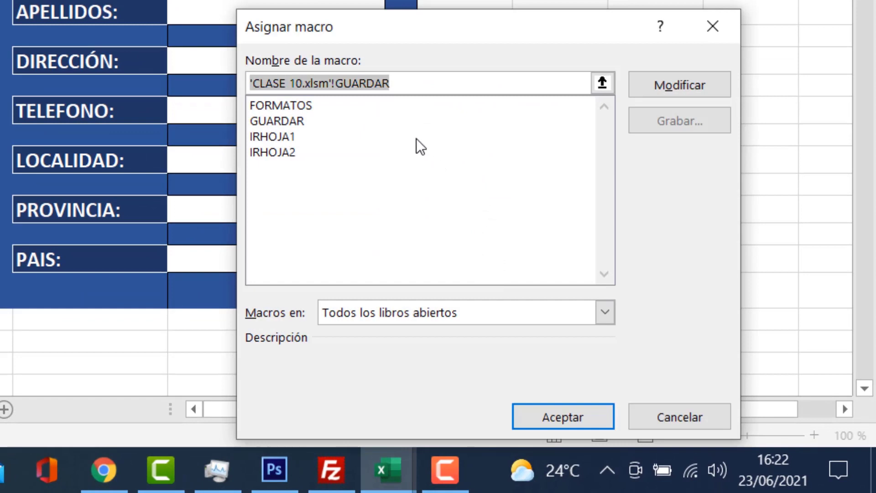
click(294, 122)
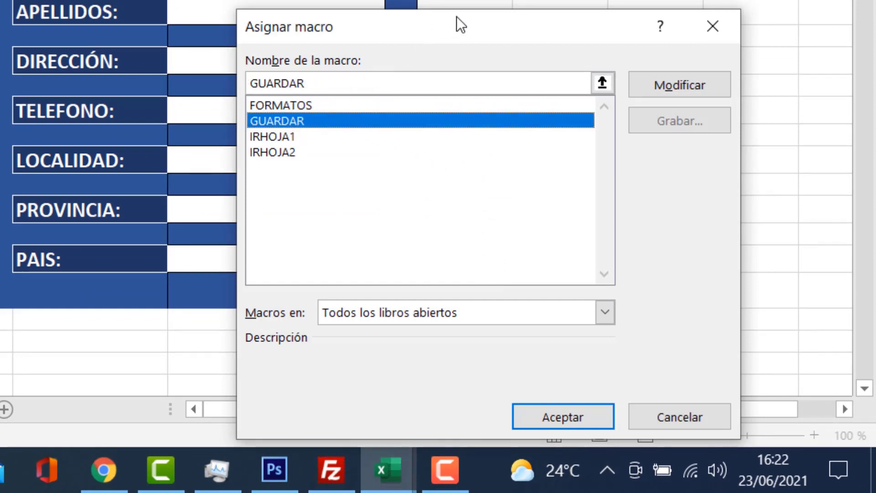
drag(457, 19, 427, 0)
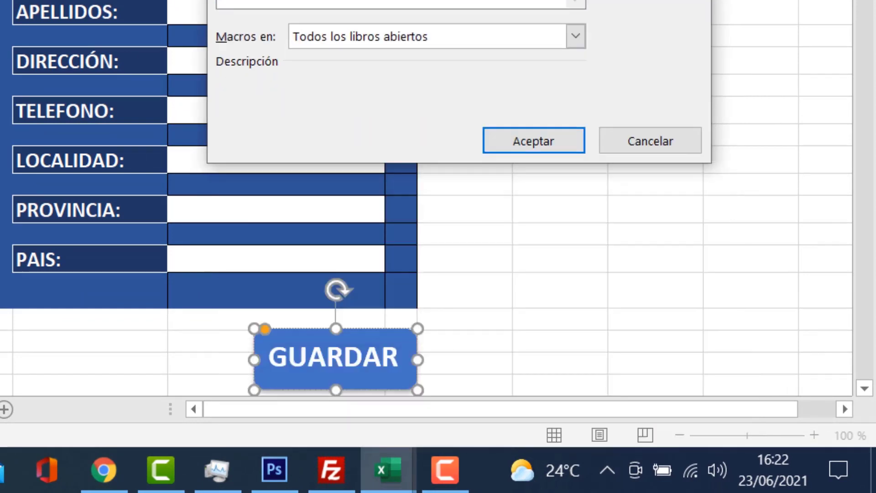
click(530, 141)
click(564, 212)
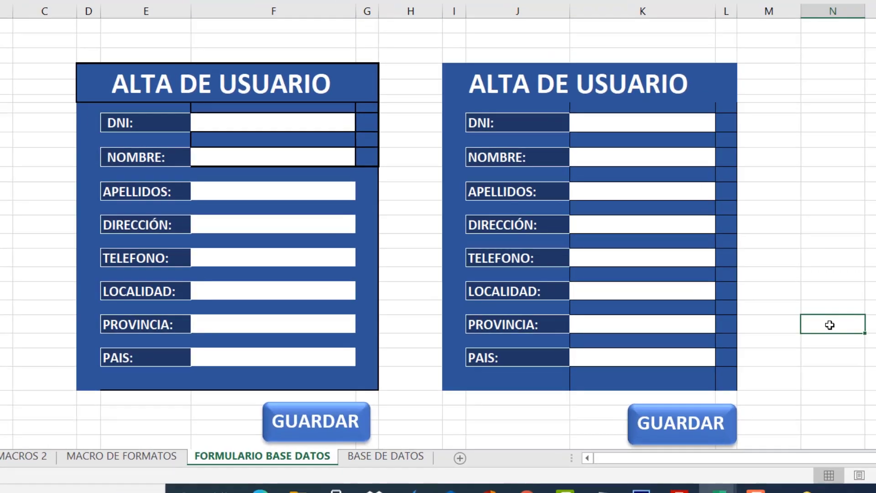
Enter the test user's DNI, first name and surnames in the right form.
click(612, 124)
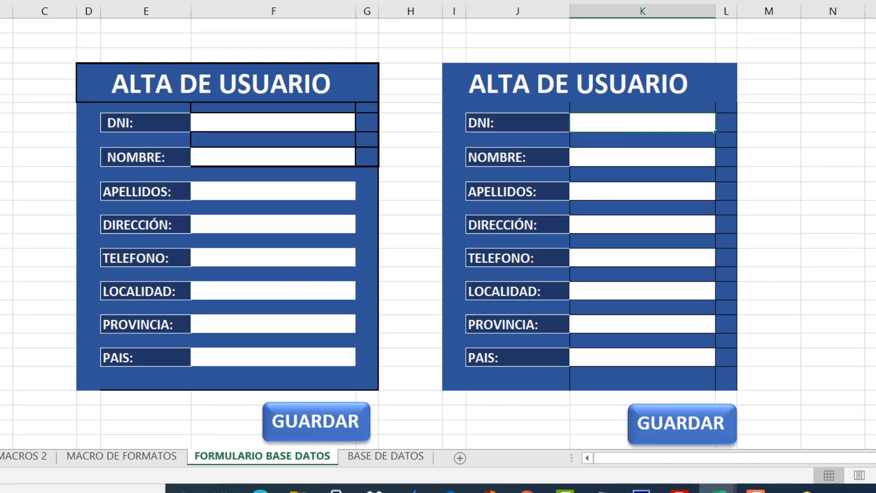
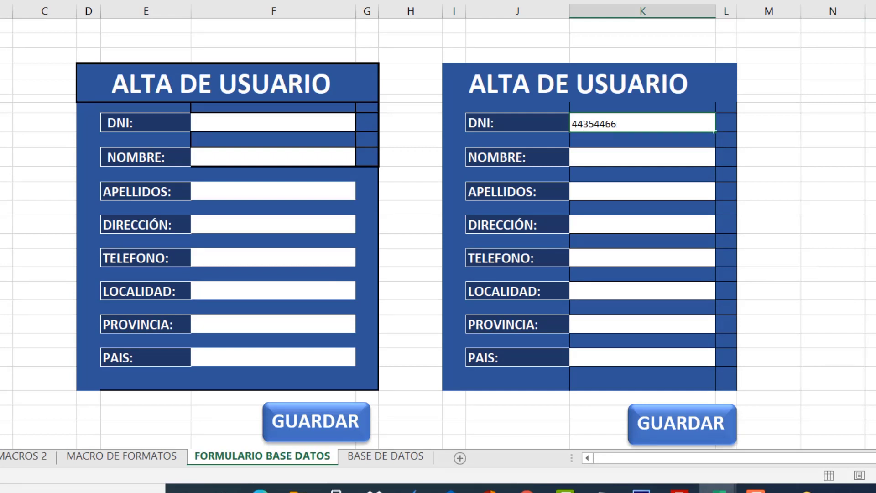
key(Tab)
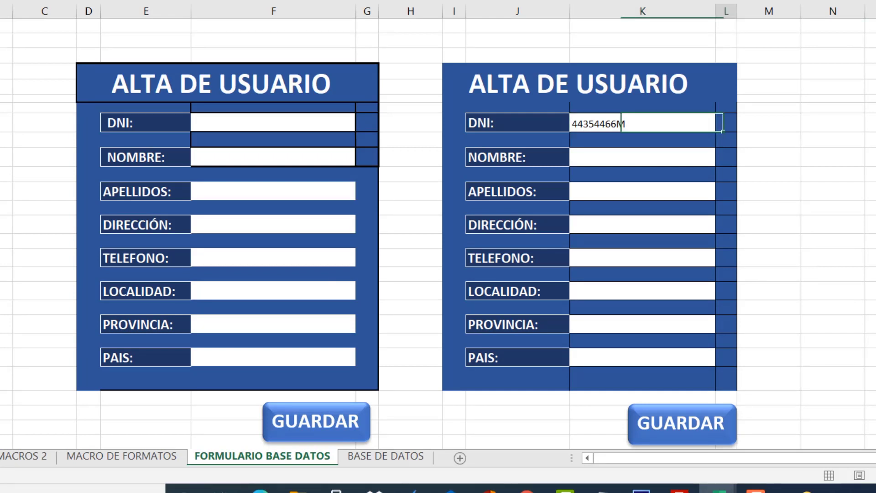
click(634, 154)
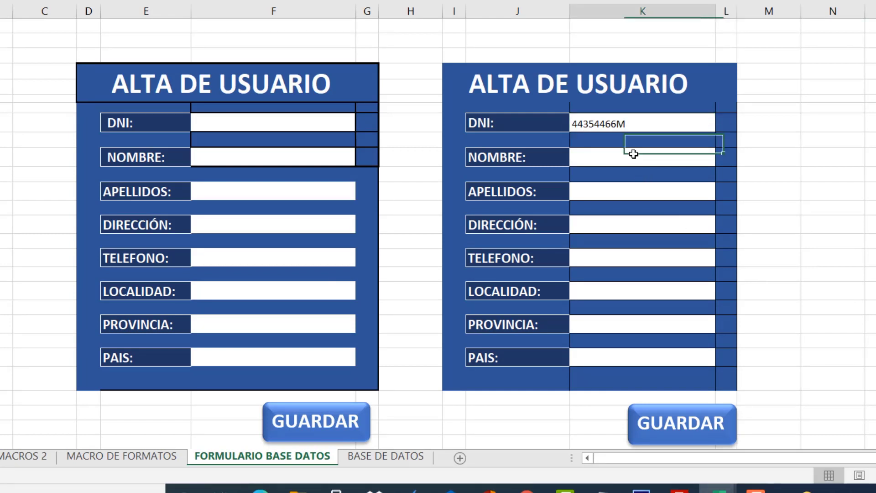
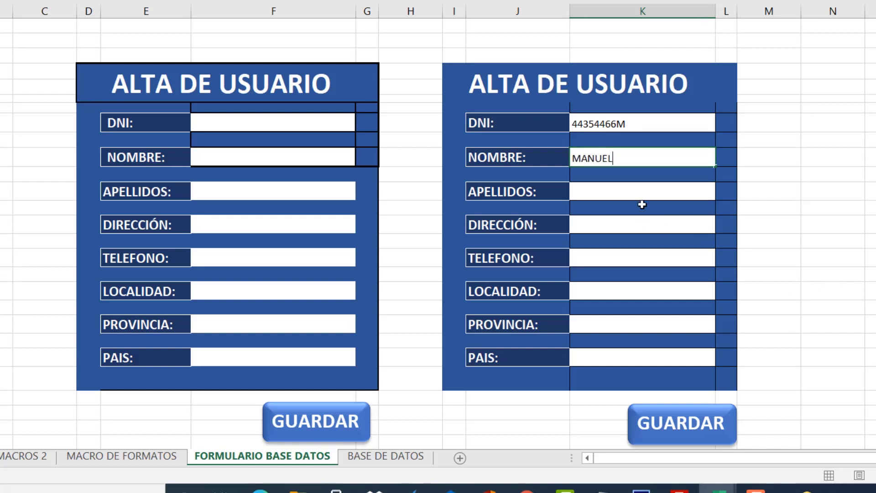
click(642, 188)
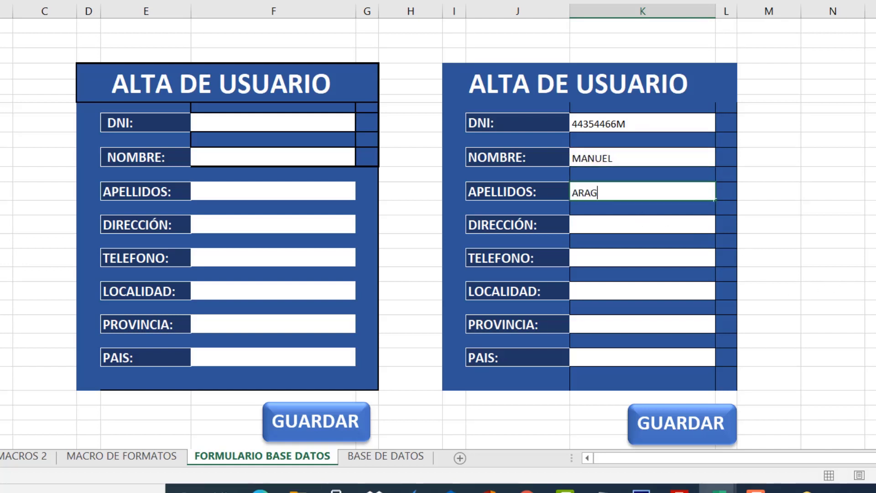
Fill in the street address and phone, LAS PALMAS as locality and province, and ESPAÑA as country.
click(610, 220)
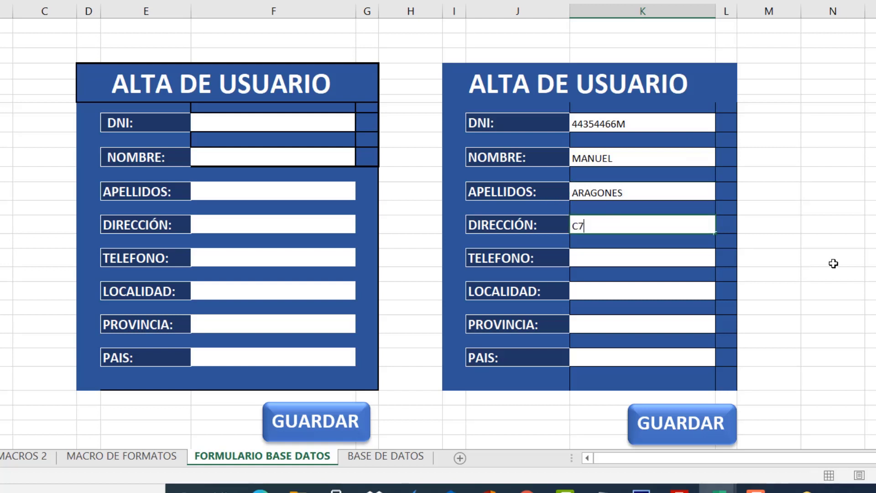
click(668, 258)
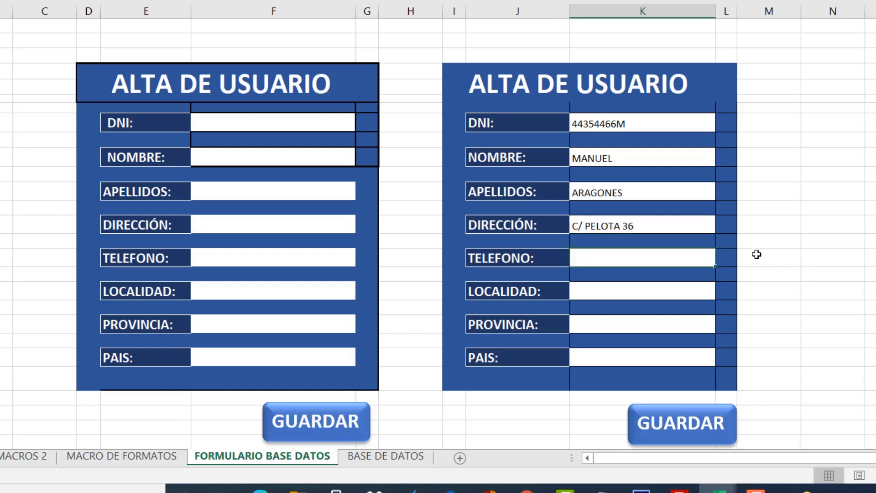
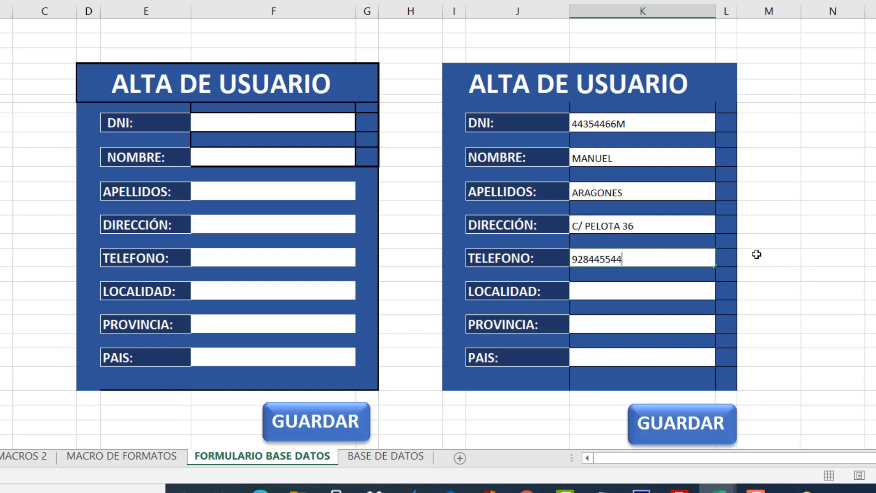
click(604, 288)
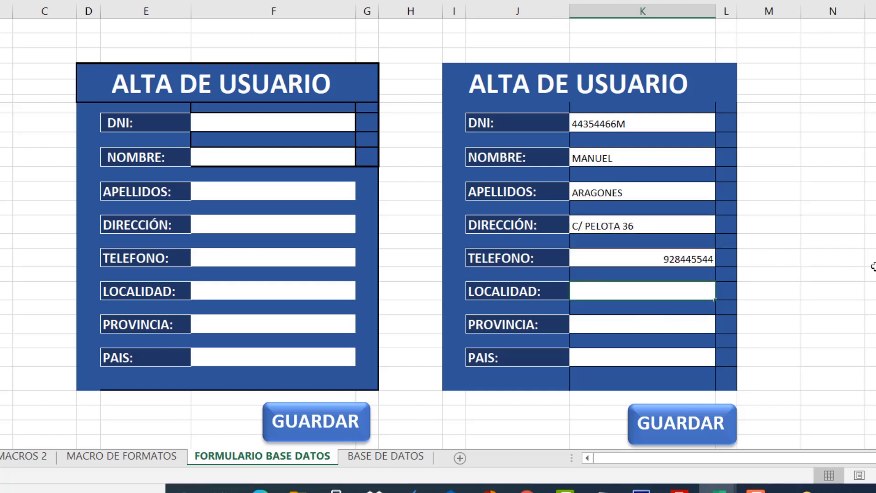
text(LAS PALMAS)
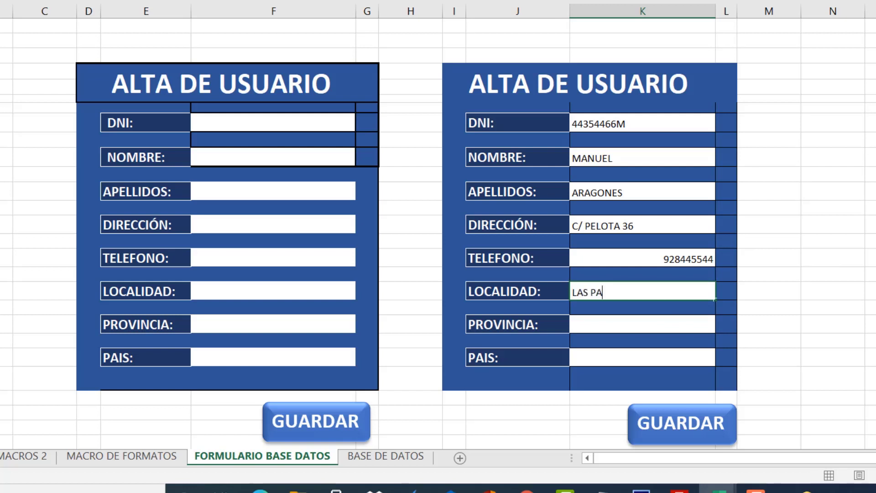
click(669, 327)
text(LAS PALMAS)
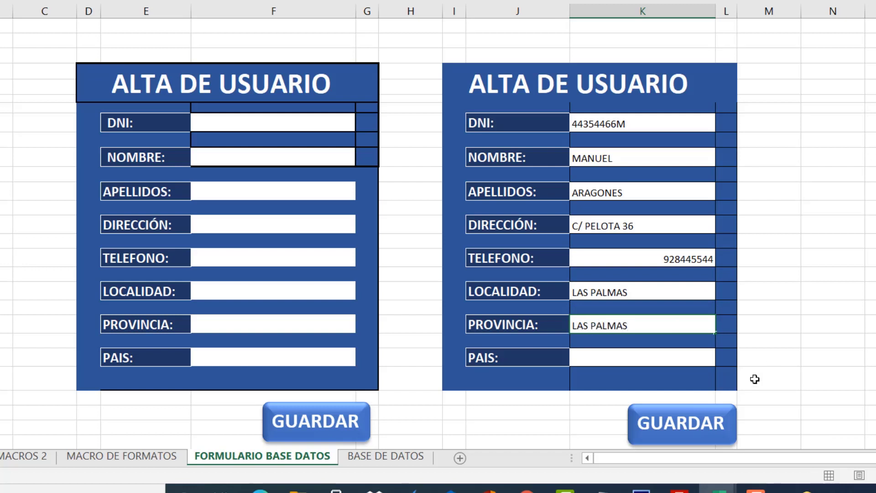
click(648, 356)
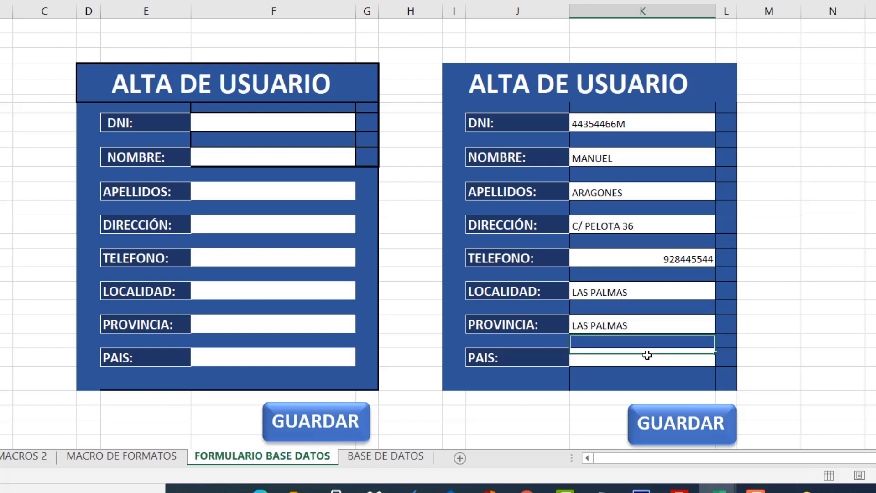
text(ESPAÑA)
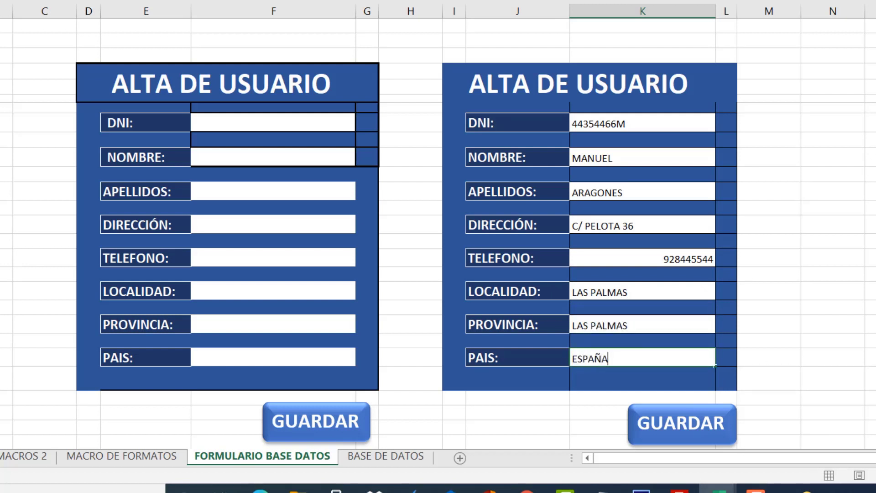
click(804, 328)
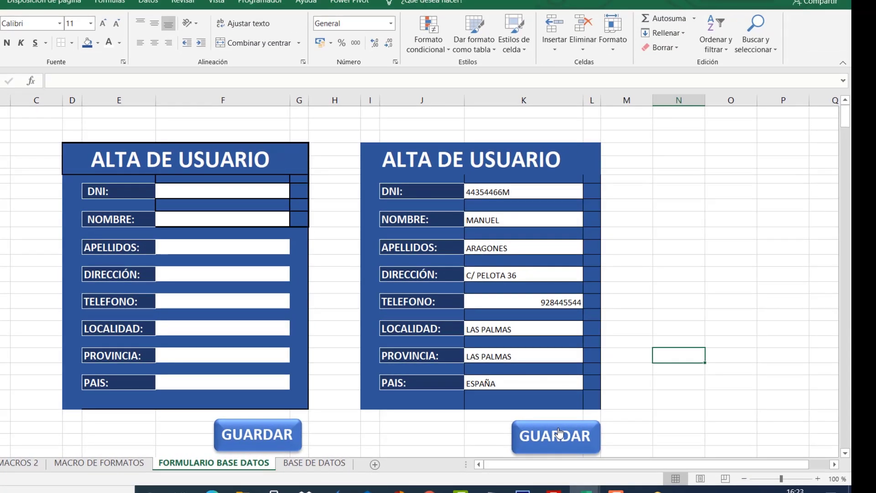
Run the GUARDAR button and check the saved record in the BASE DE DATOS sheet.
click(560, 432)
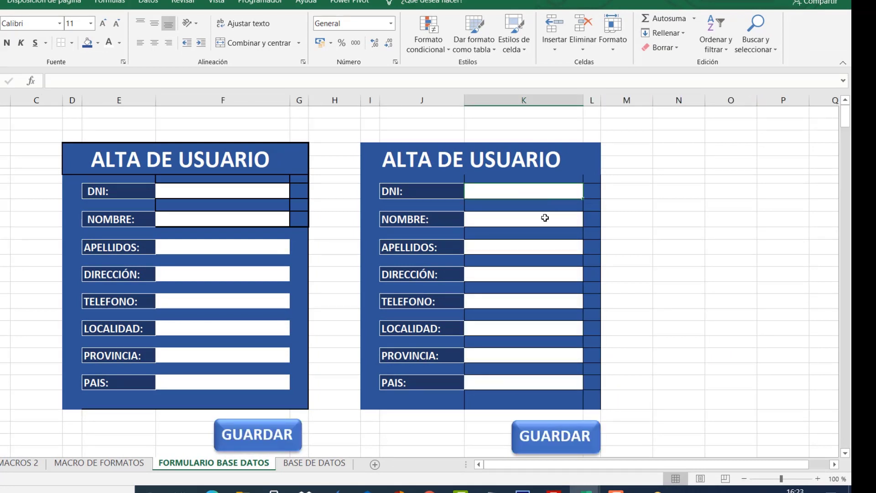
click(319, 463)
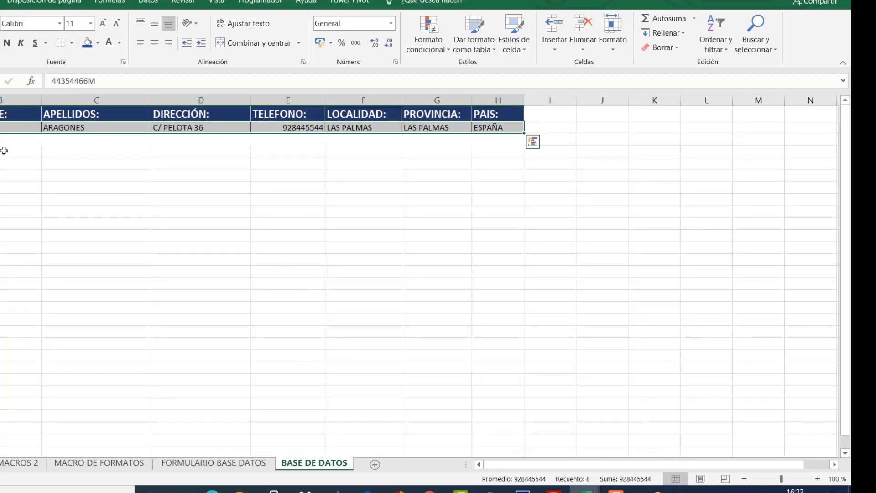
click(31, 142)
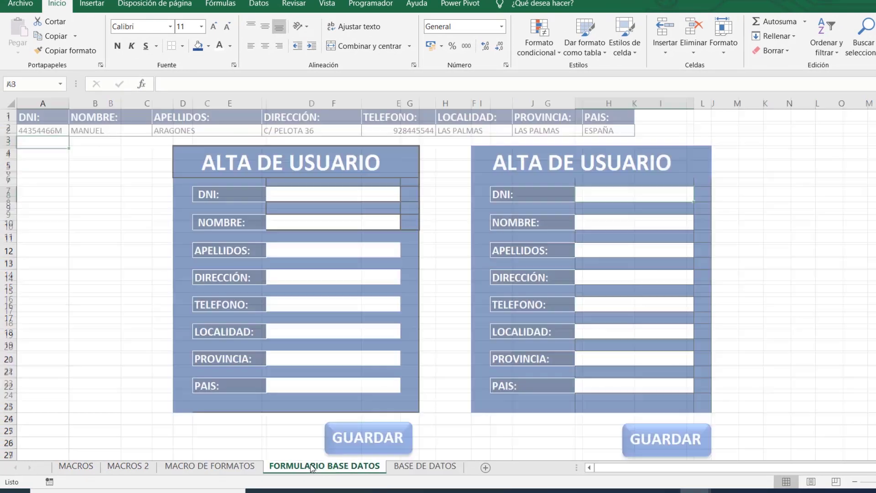
Verify the form fields are now empty, then return to BASE DE DATOS.
click(322, 466)
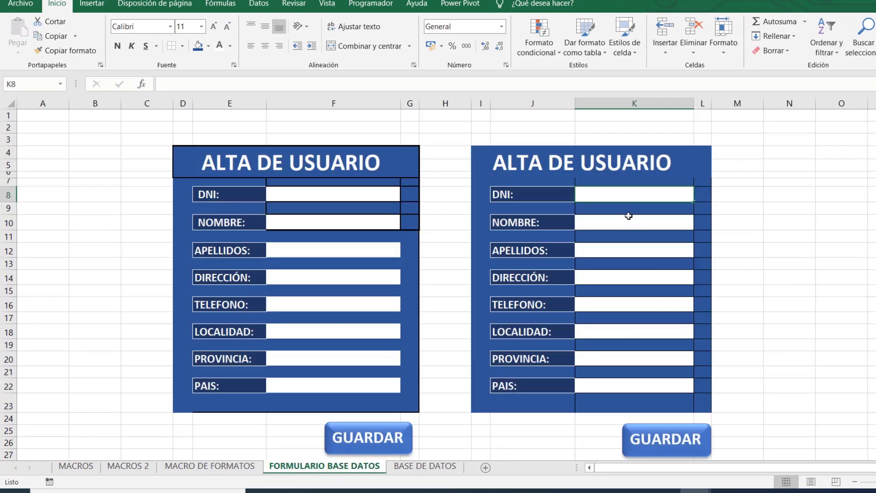
click(622, 225)
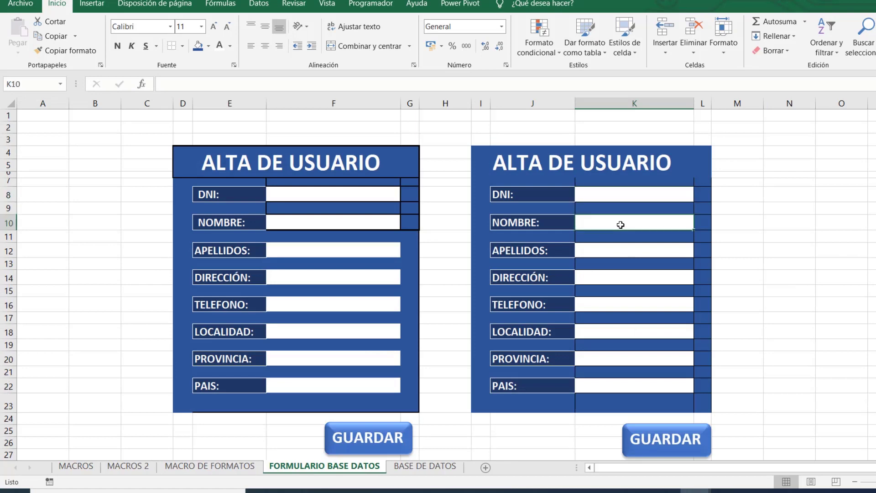
click(624, 250)
click(633, 281)
click(424, 466)
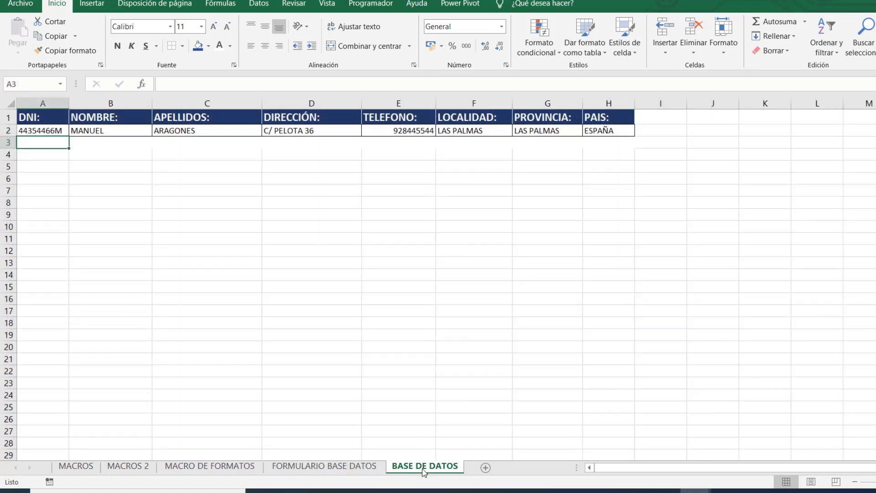
click(372, 232)
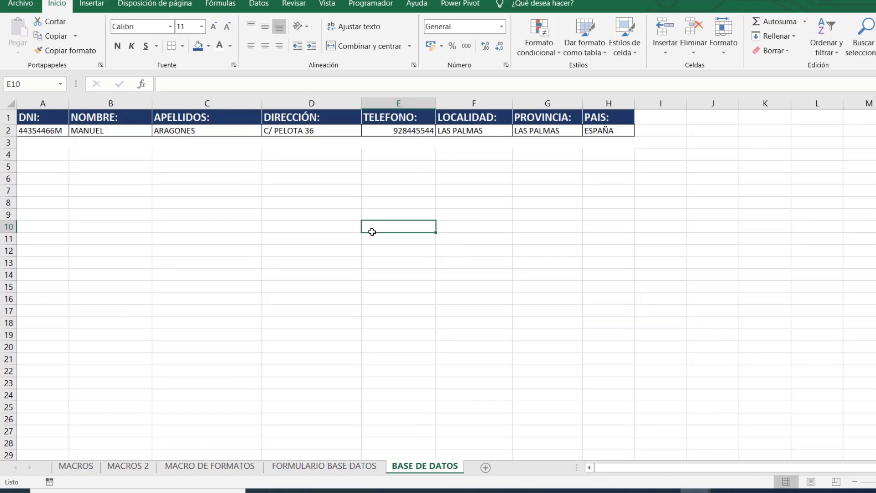